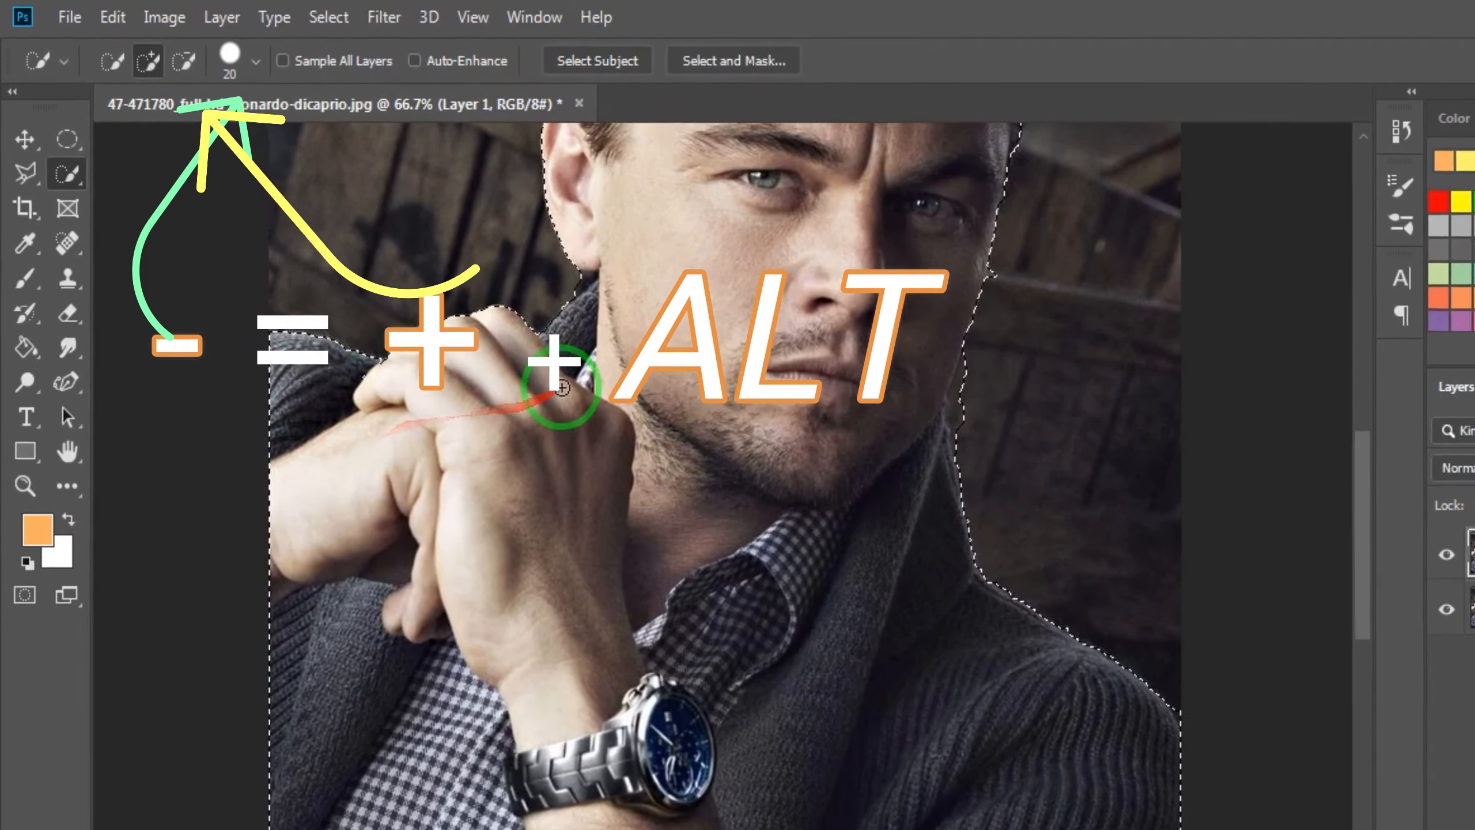
Subtract the background strip beside the sleeve at the photo's lower right from the man's selection with the Quick Selection tool.
key("ctrl+plus")
key("ctrl+plus")
key("ctrl+minus")
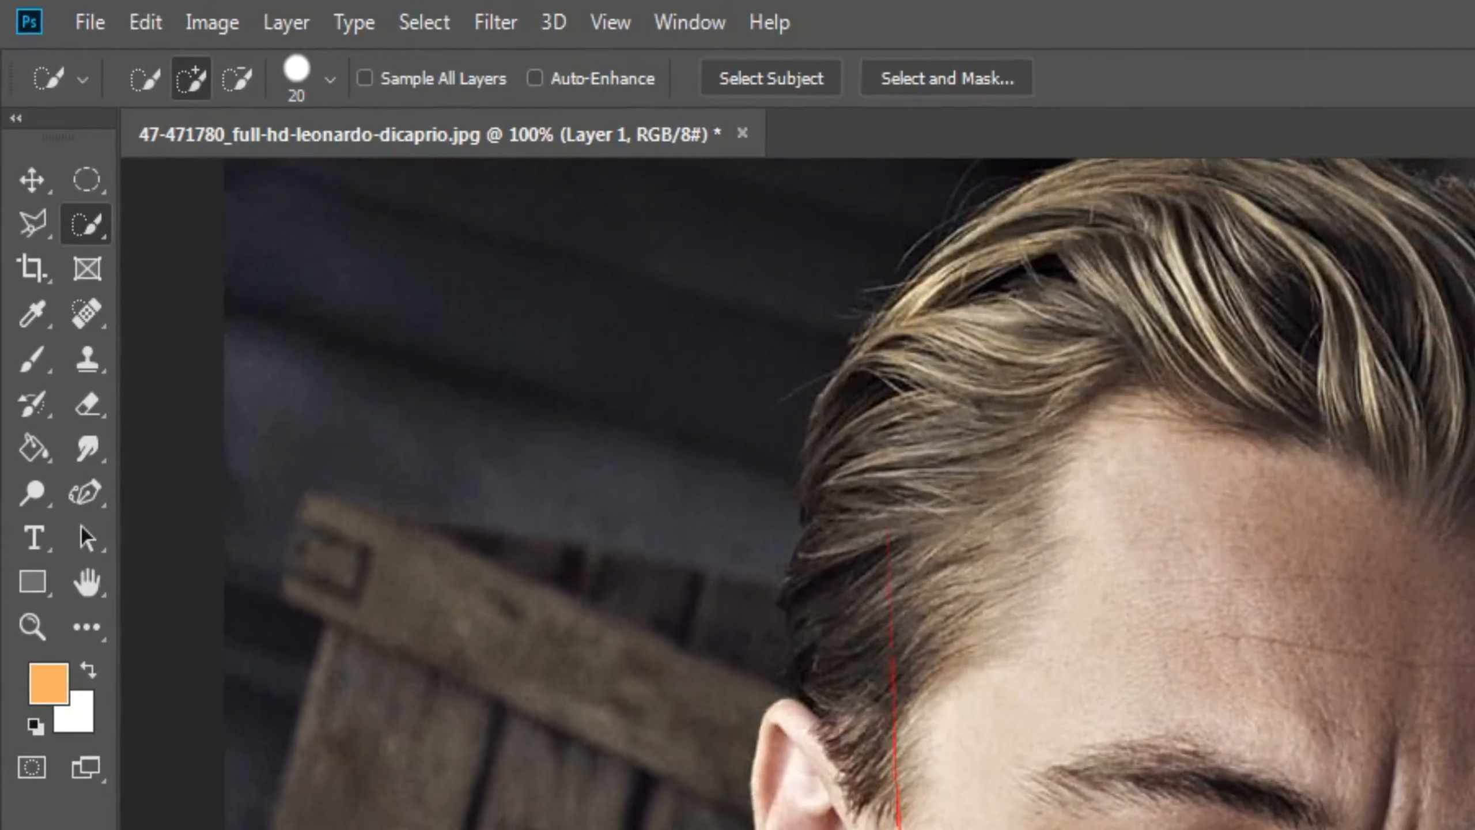
left_click_drag(625, 609, 484, 362)
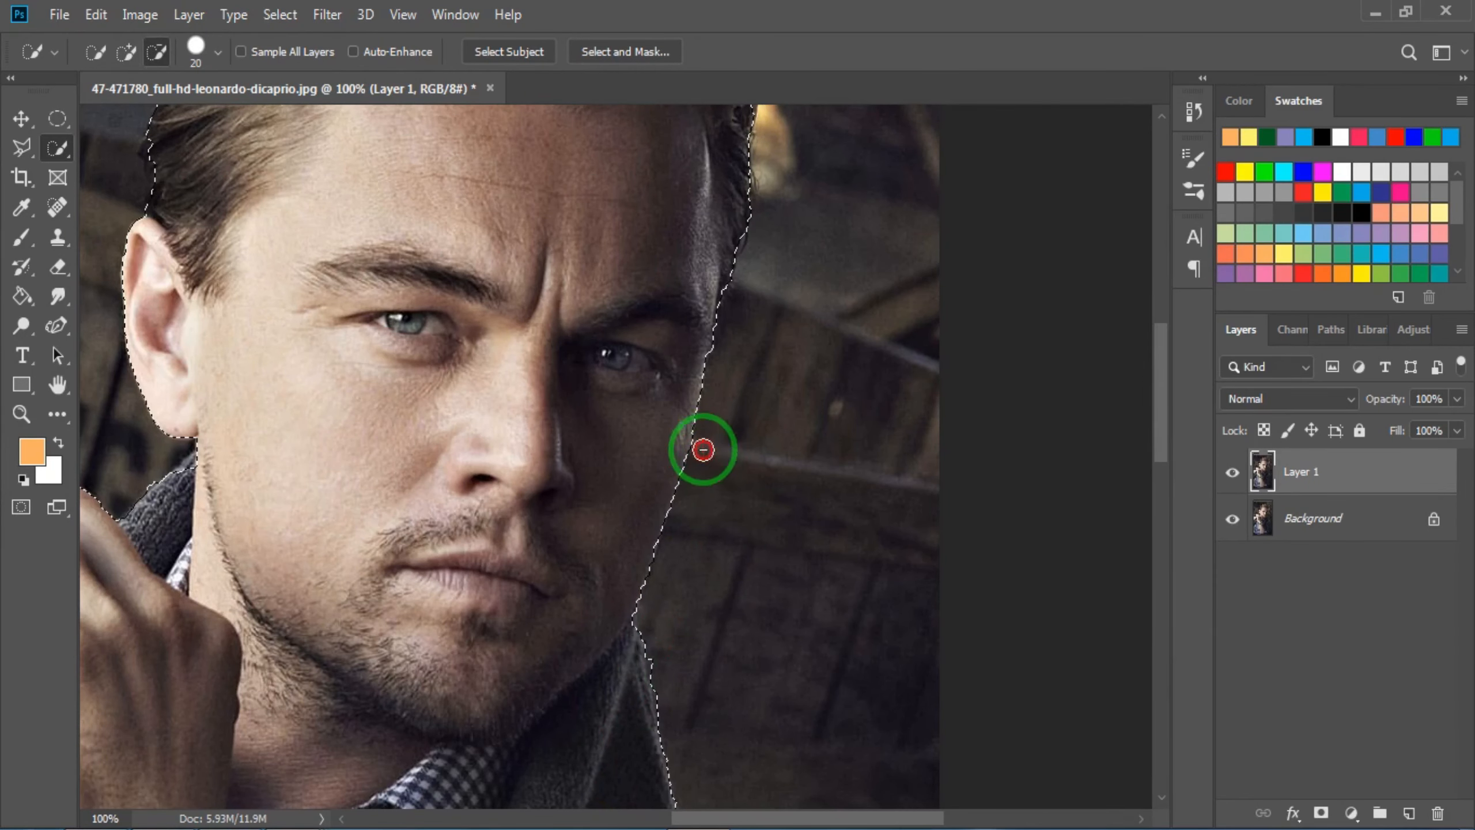
left_click_drag(701, 668, 610, 201)
left_click_drag(682, 506, 637, 203)
left_click_drag(698, 599, 624, 303)
left_click_drag(715, 411, 723, 283)
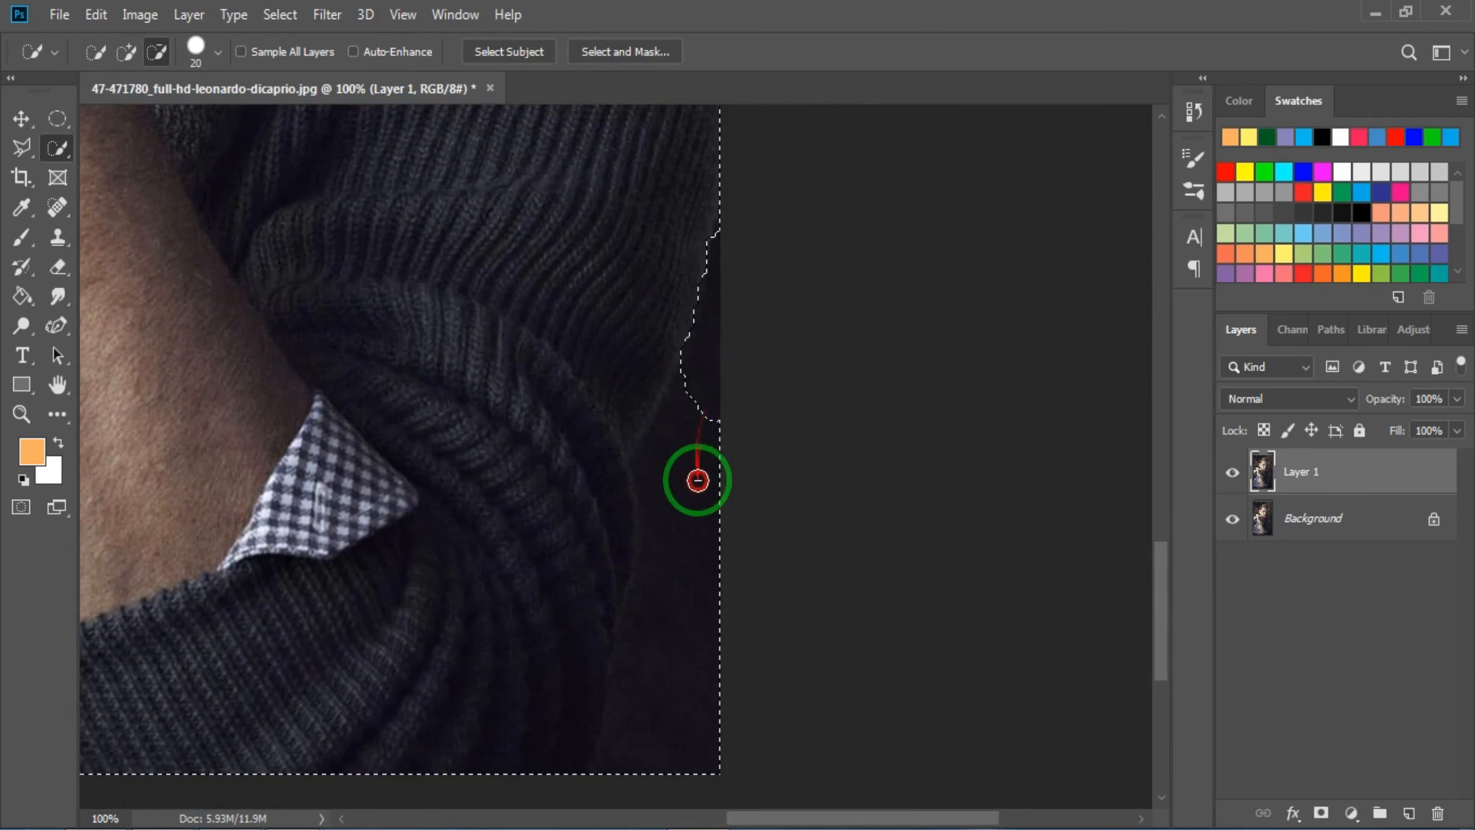
mouse_move(715, 588)
left_mouse_down()
mouse_move(628, 339)
mouse_move(736, 594)
mouse_move(646, 786)
mouse_move(617, 623)
mouse_move(565, 481)
mouse_move(612, 254)
mouse_move(565, 287)
mouse_move(554, 364)
mouse_move(682, 223)
mouse_move(686, 244)
mouse_move(495, 566)
mouse_move(312, 631)
mouse_move(376, 541)
mouse_move(505, 437)
mouse_move(458, 423)
mouse_move(336, 574)
left_mouse_up()
mouse_move(131, 685)
left_mouse_down()
mouse_move(550, 504)
mouse_move(360, 600)
mouse_move(267, 545)
mouse_move(138, 600)
mouse_move(379, 521)
mouse_move(684, 527)
mouse_move(695, 623)
mouse_move(747, 573)
mouse_move(771, 648)
mouse_move(840, 434)
left_mouse_up()
Add a layer mask to Layer 1 from the man's selection and open the mask for refinement in Select and Mask.
key("ctrl+minus")
key("ctrl+minus")
key("ctrl+minus")
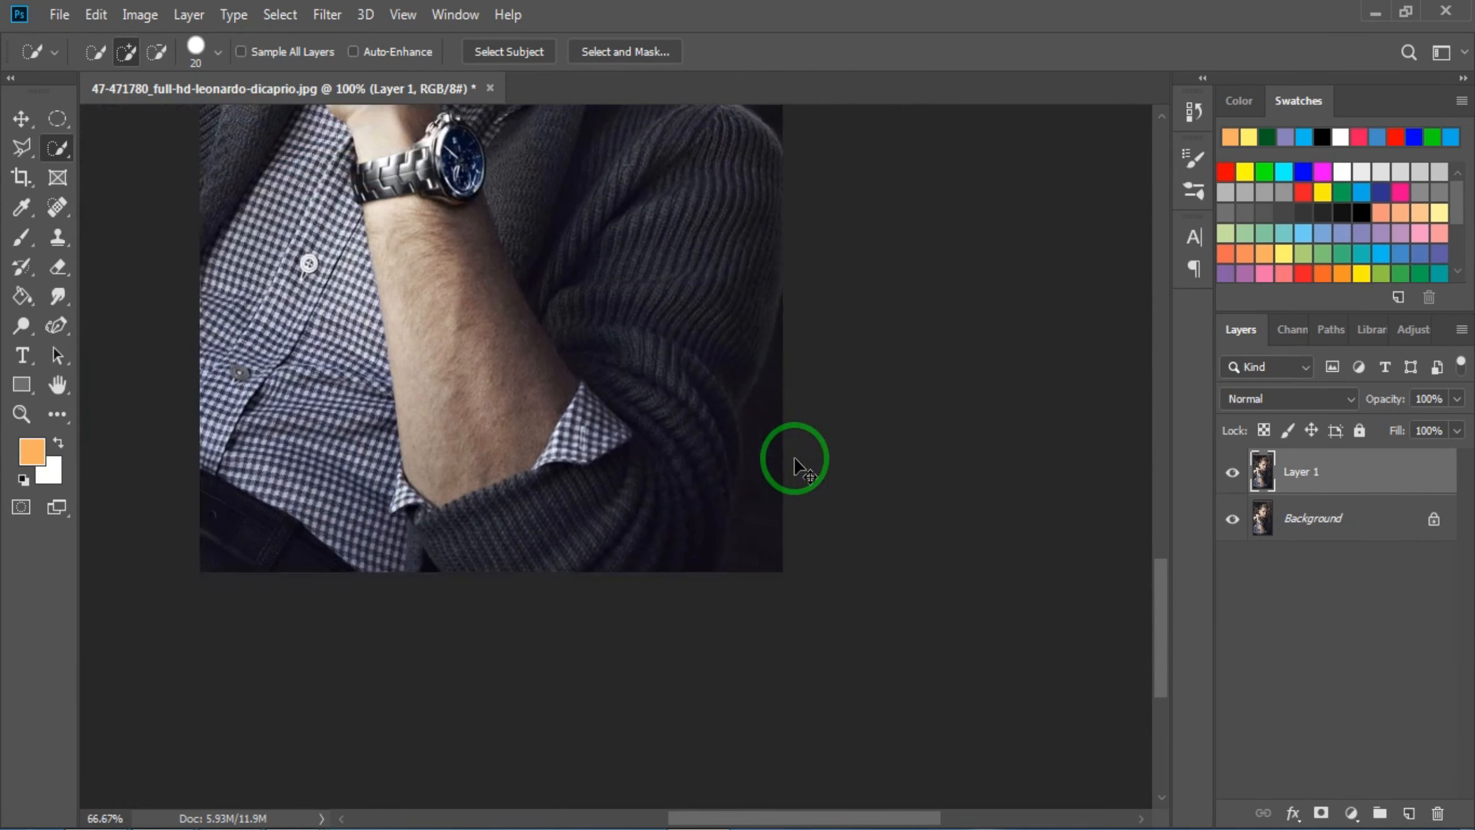
left_click_drag(501, 361, 524, 637)
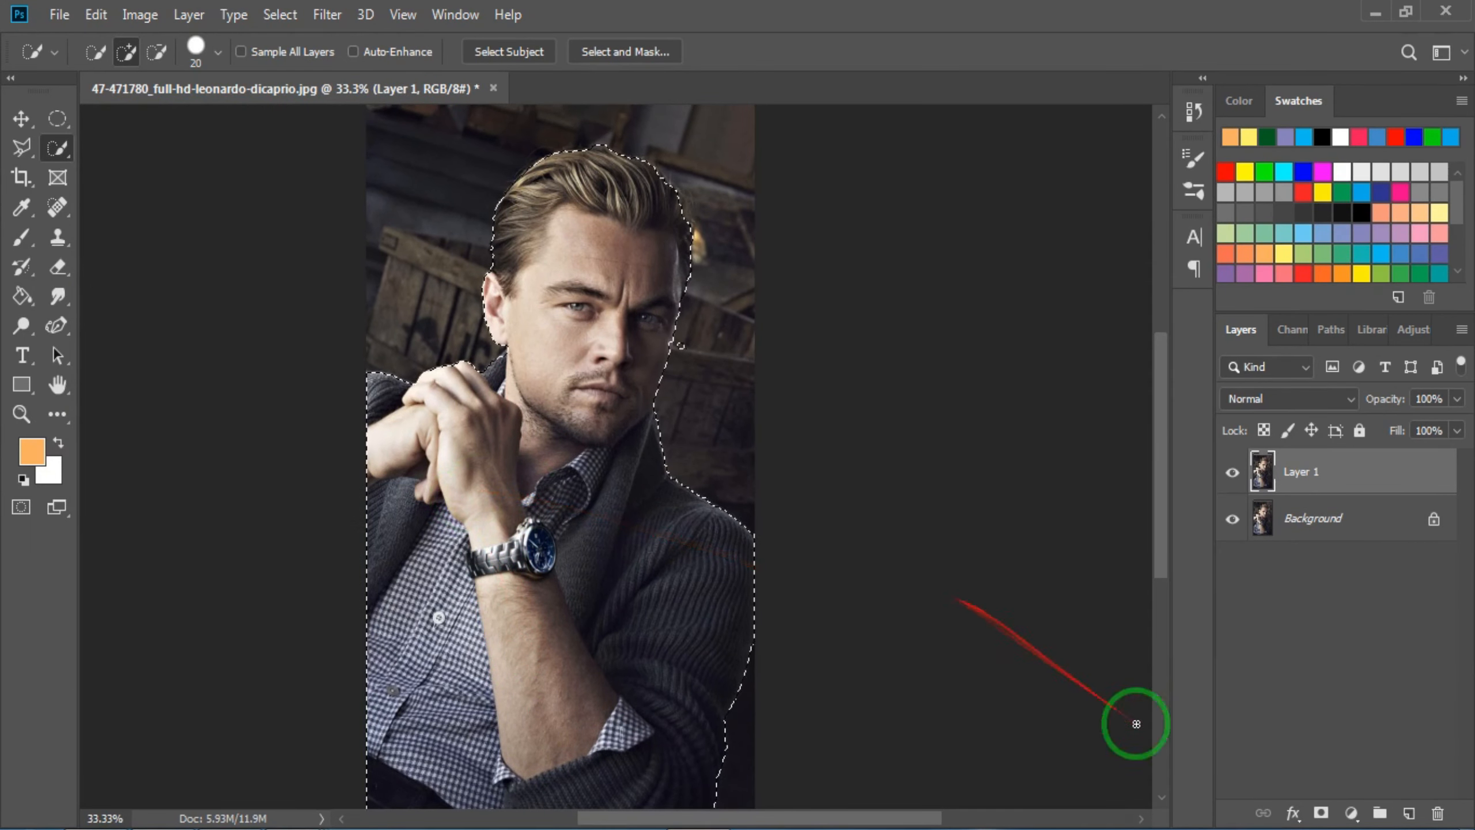
left_click(1322, 813)
double_click(1300, 483)
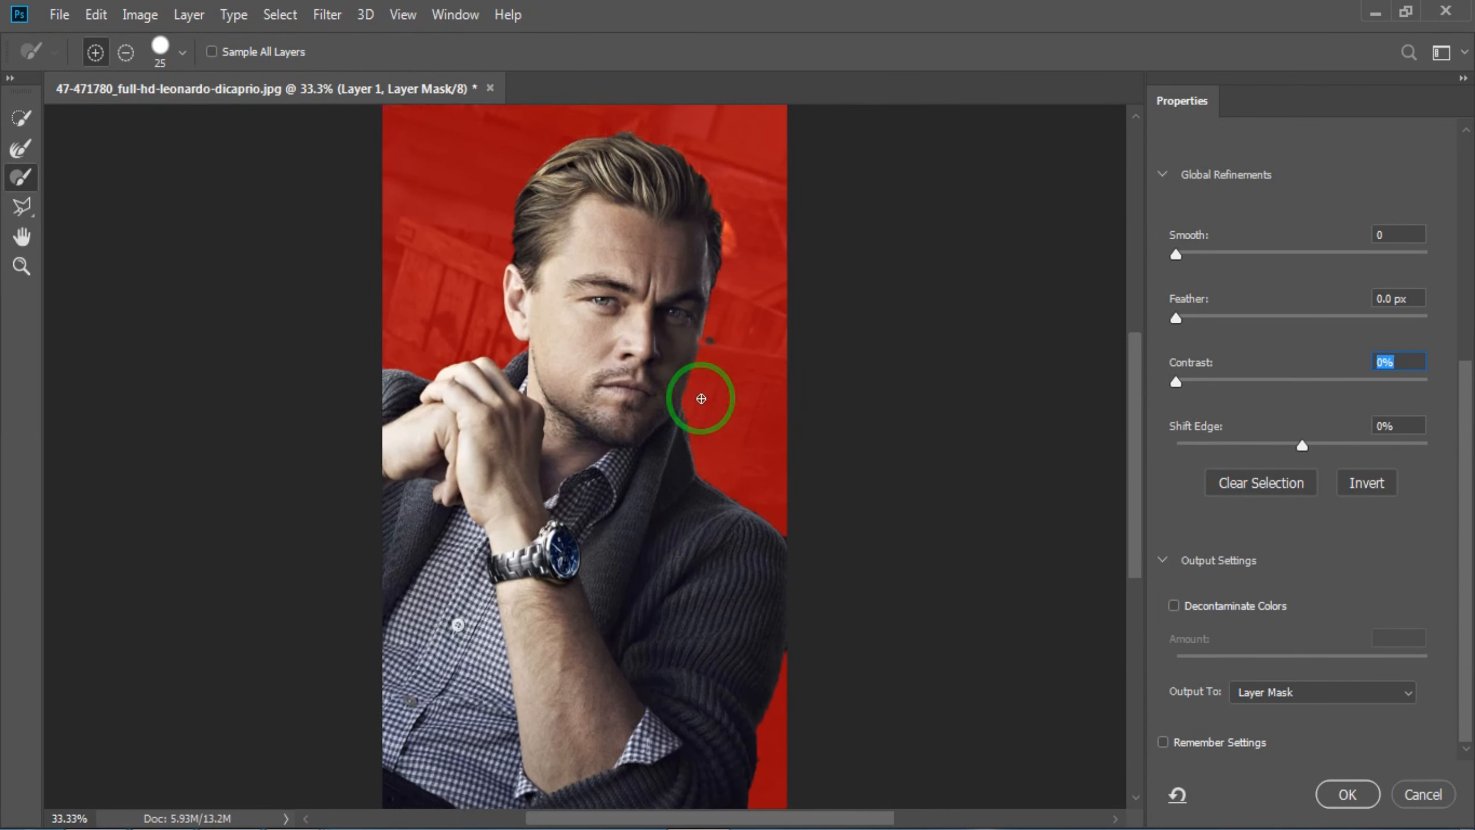
Subtract the small leftover background patch beside the man's shadowed cheek from the mask.
key("ctrl+plus")
mouse_move(708, 375)
left_mouse_down()
mouse_move(835, 287)
mouse_move(843, 226)
left_mouse_up()
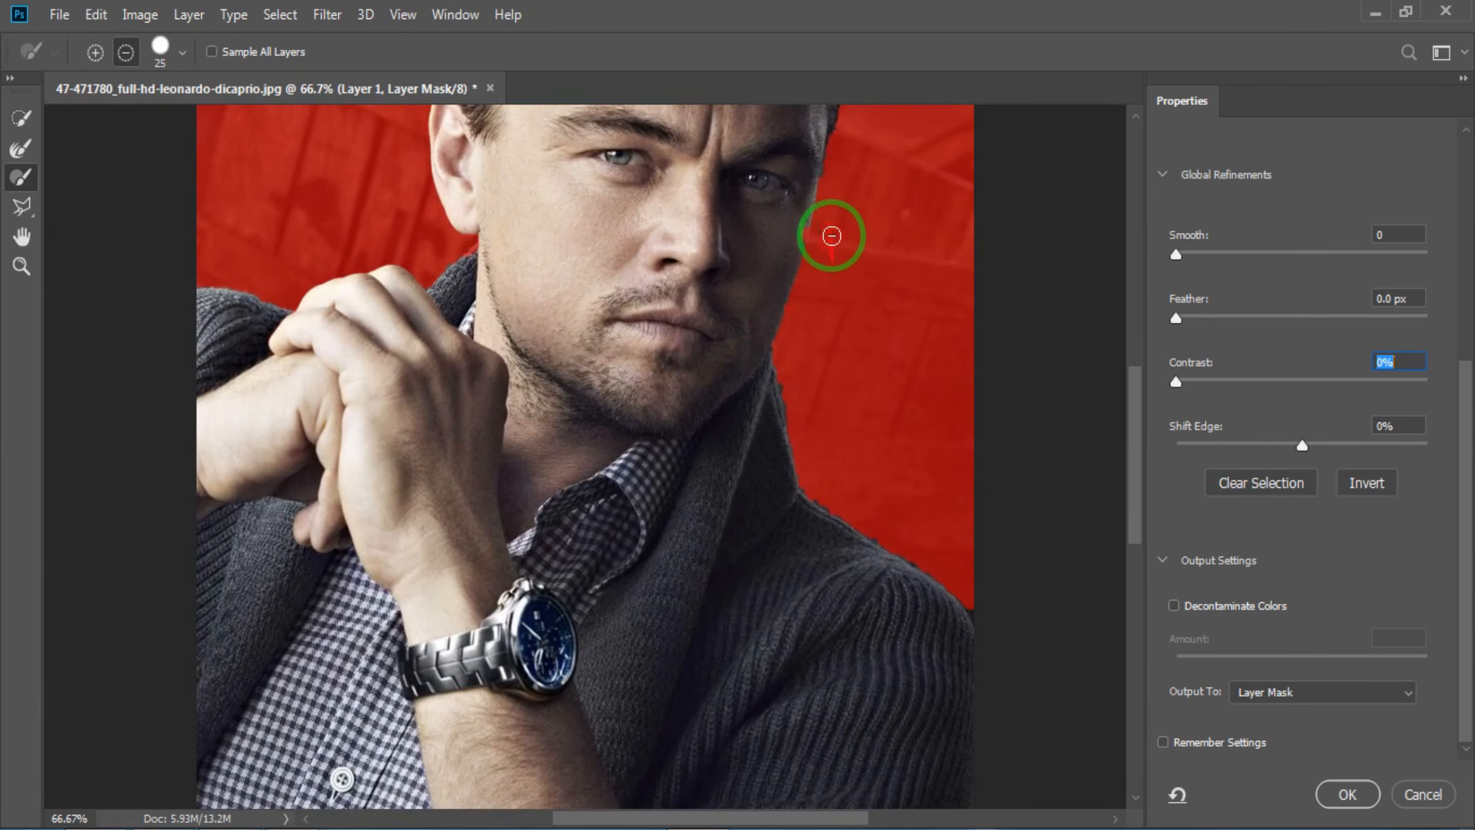
key("space")
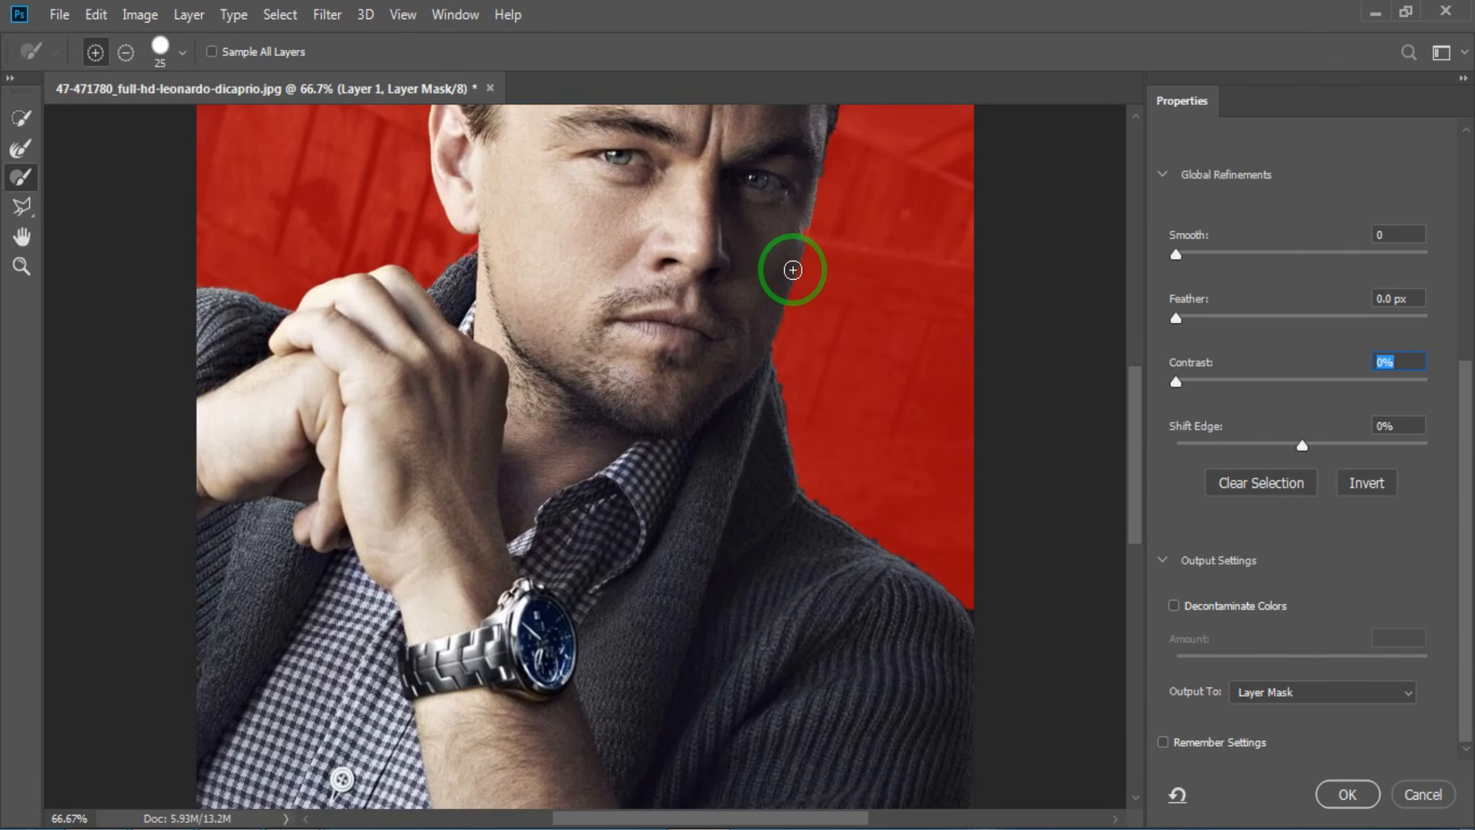
Subtract the leftover background patches above the crown of the hair from the mask.
key("ctrl+plus")
key("ctrl+plus")
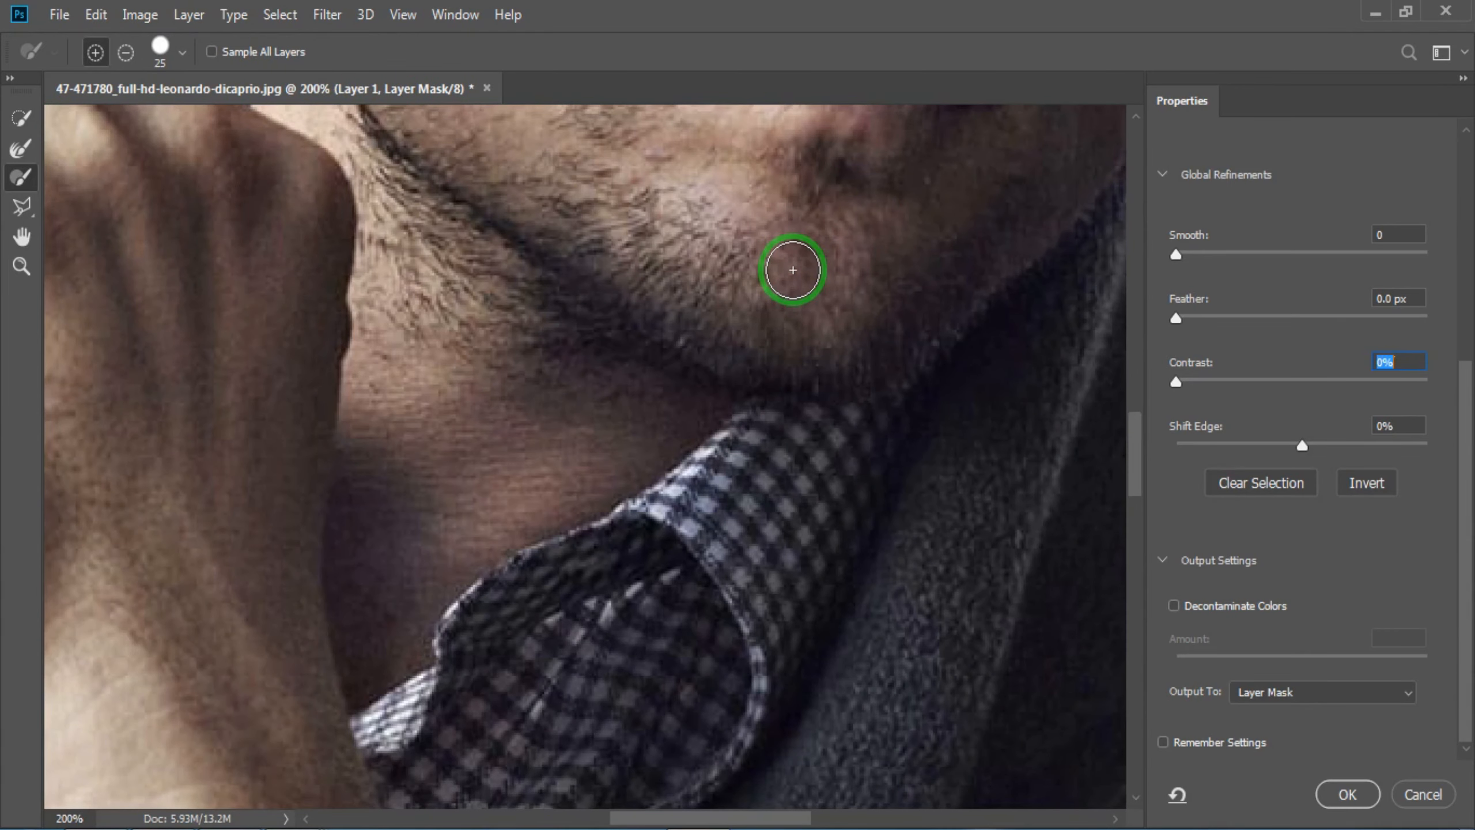
left_click_drag(792, 221, 763, 750)
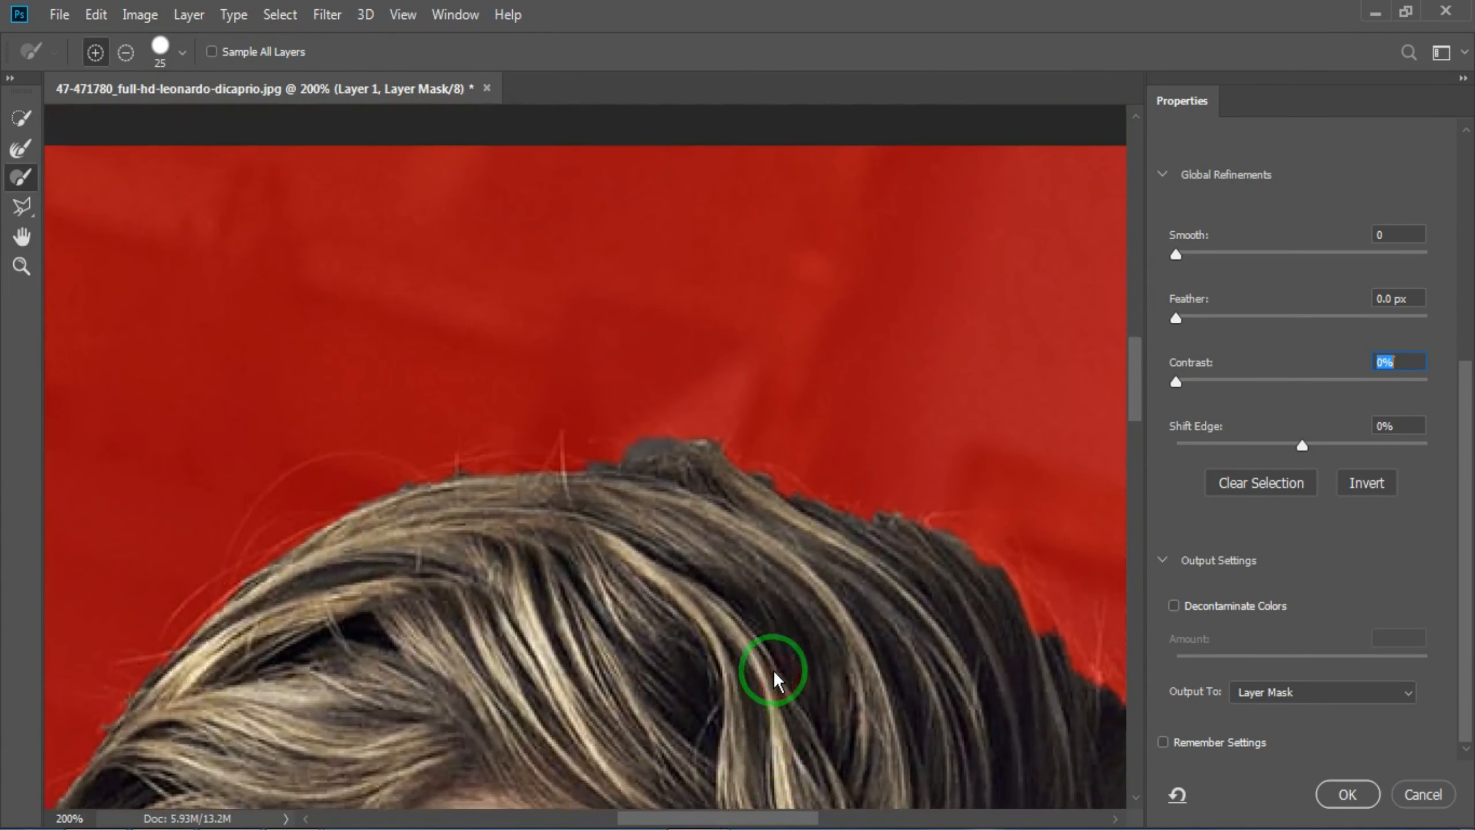
key("ctrl+minus")
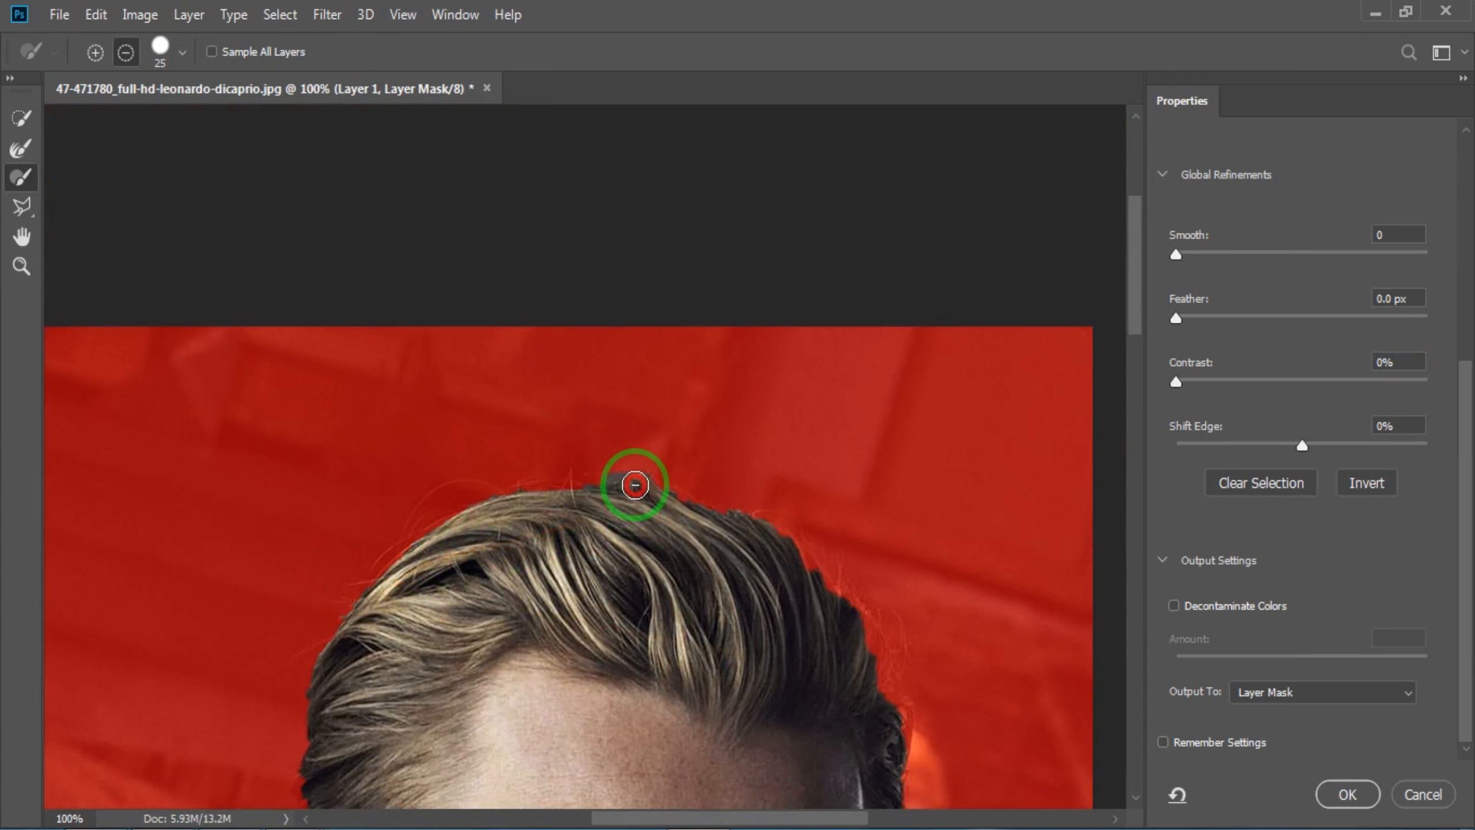
key("alt")
key("alt")
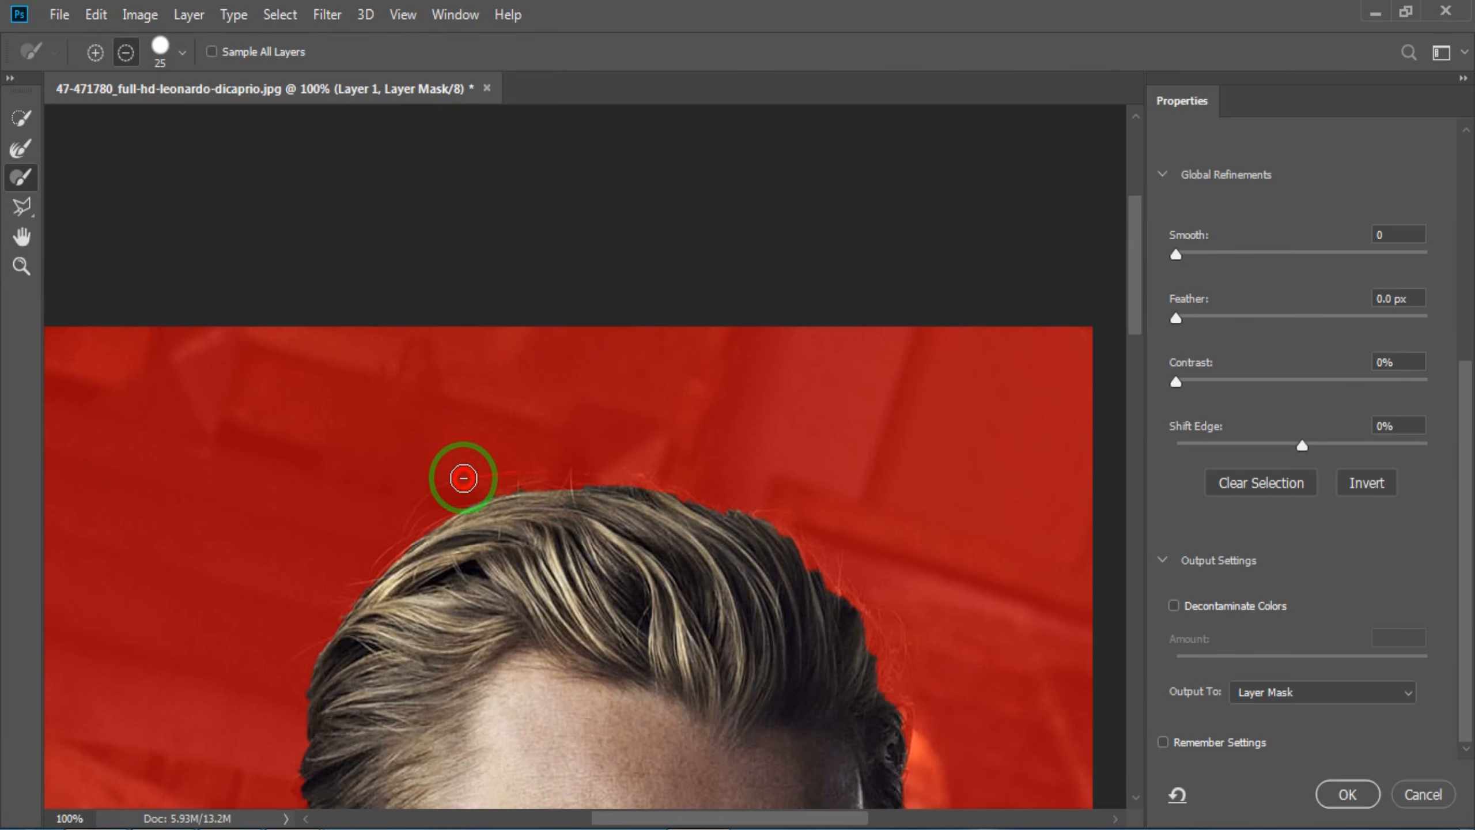
Paint the missing dark hair edges on both sides of the head back into the mask.
key("space")
left_click_drag(390, 685, 458, 496)
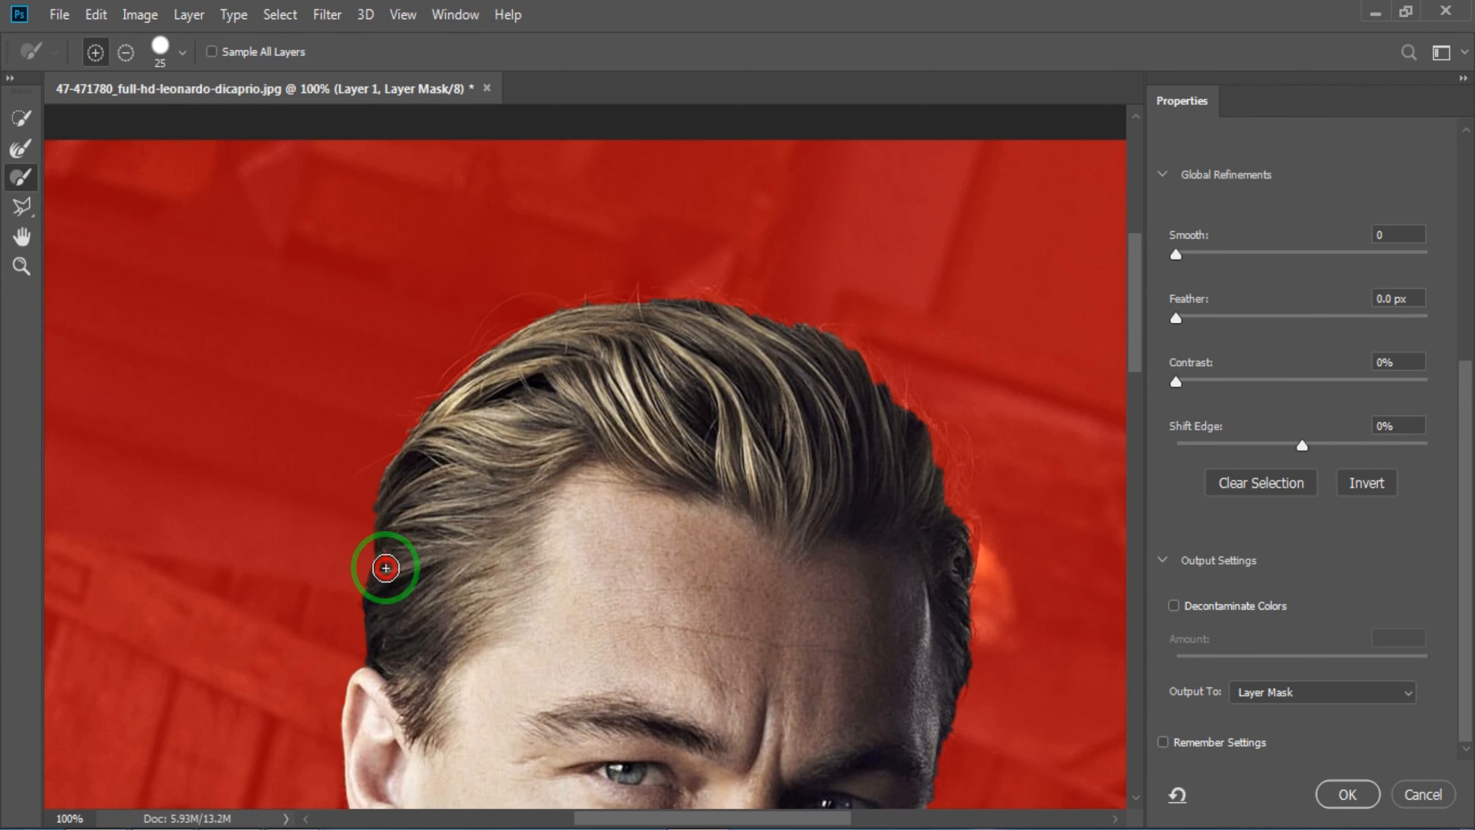
left_click_drag(387, 564, 417, 603)
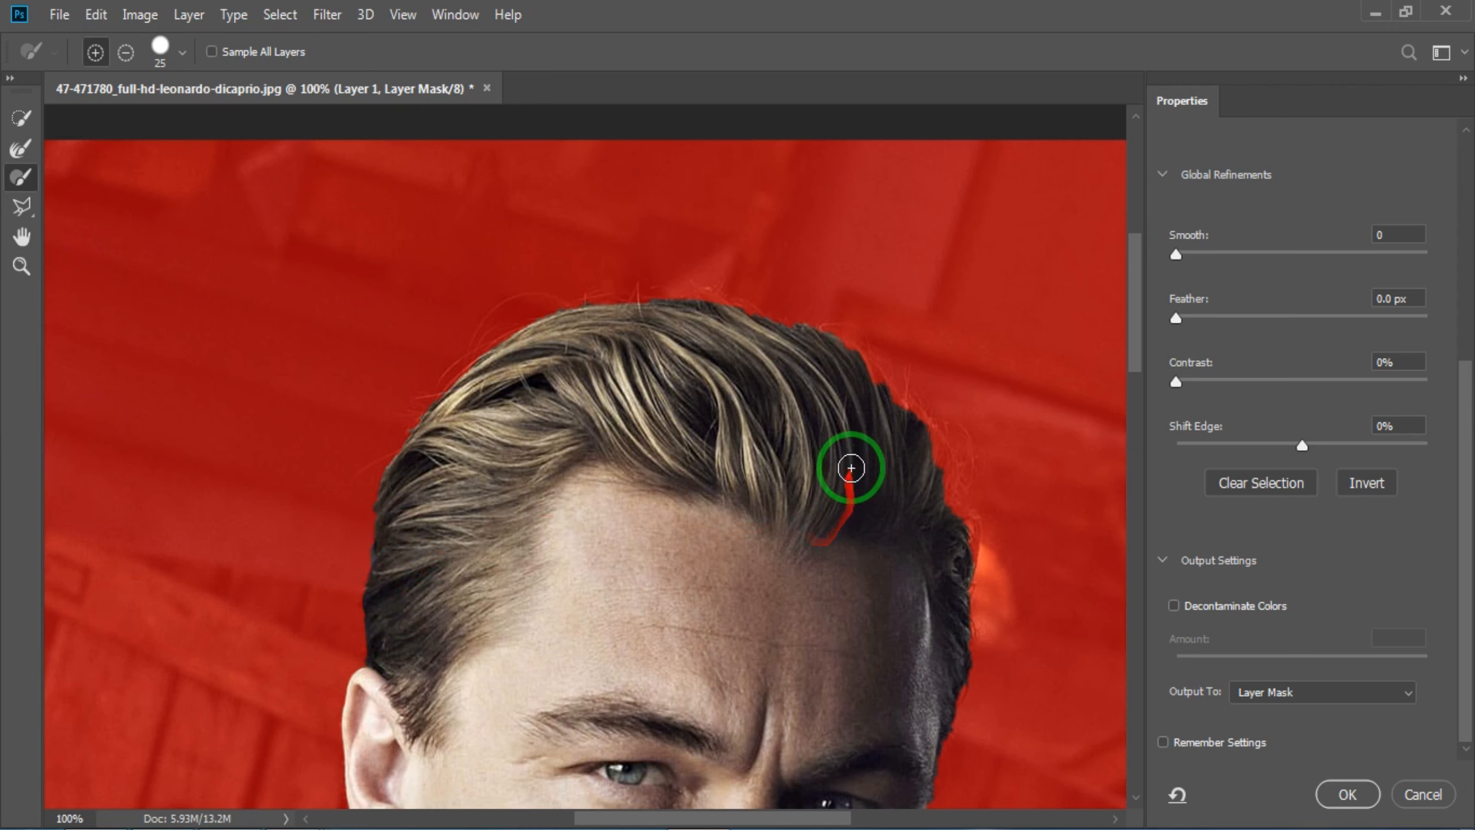
left_click(966, 549)
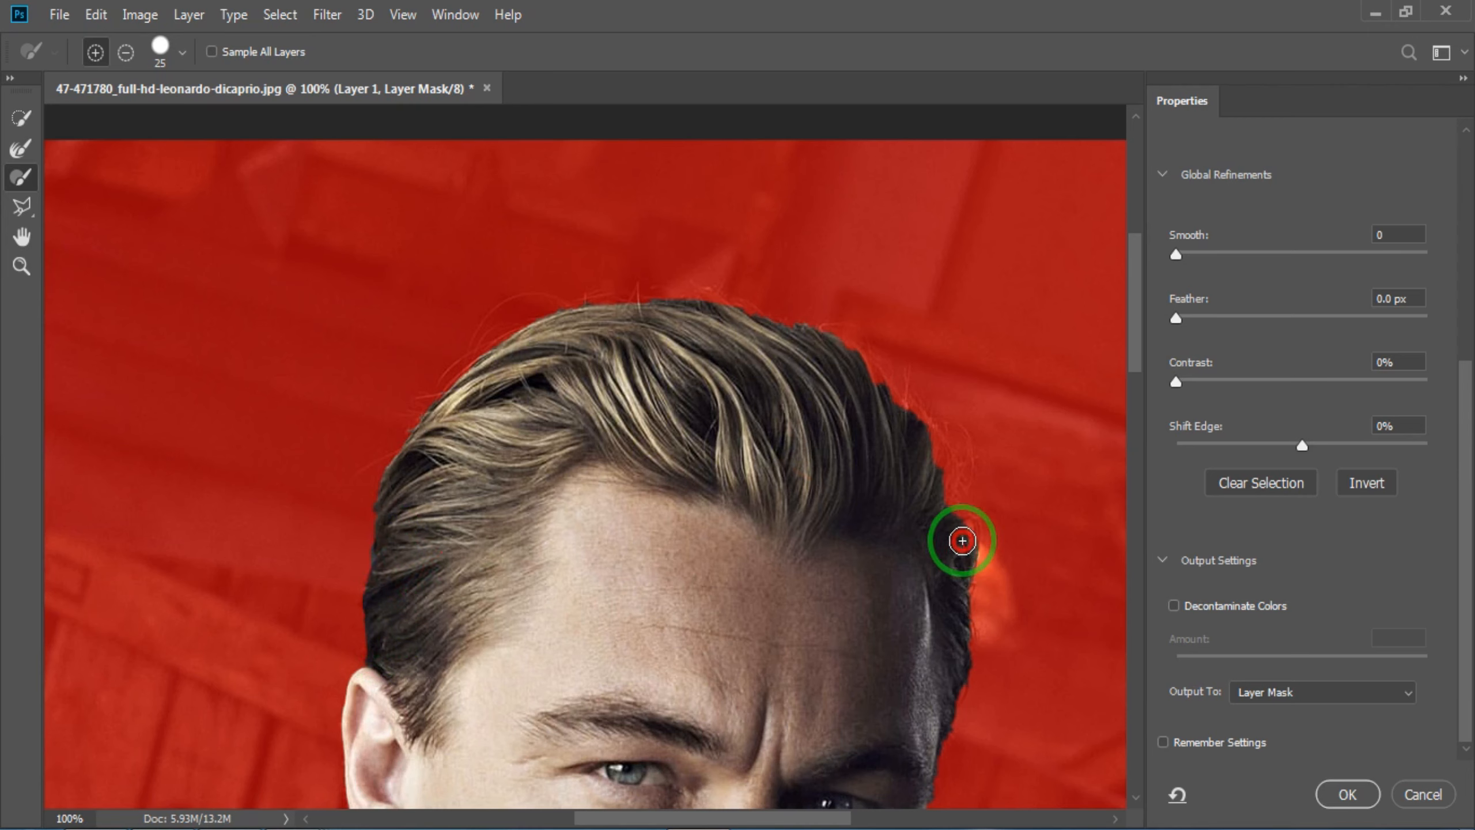
mouse_move(965, 528)
left_mouse_down()
mouse_move(934, 491)
mouse_move(944, 502)
mouse_move(928, 448)
mouse_move(839, 352)
mouse_move(951, 476)
left_mouse_up()
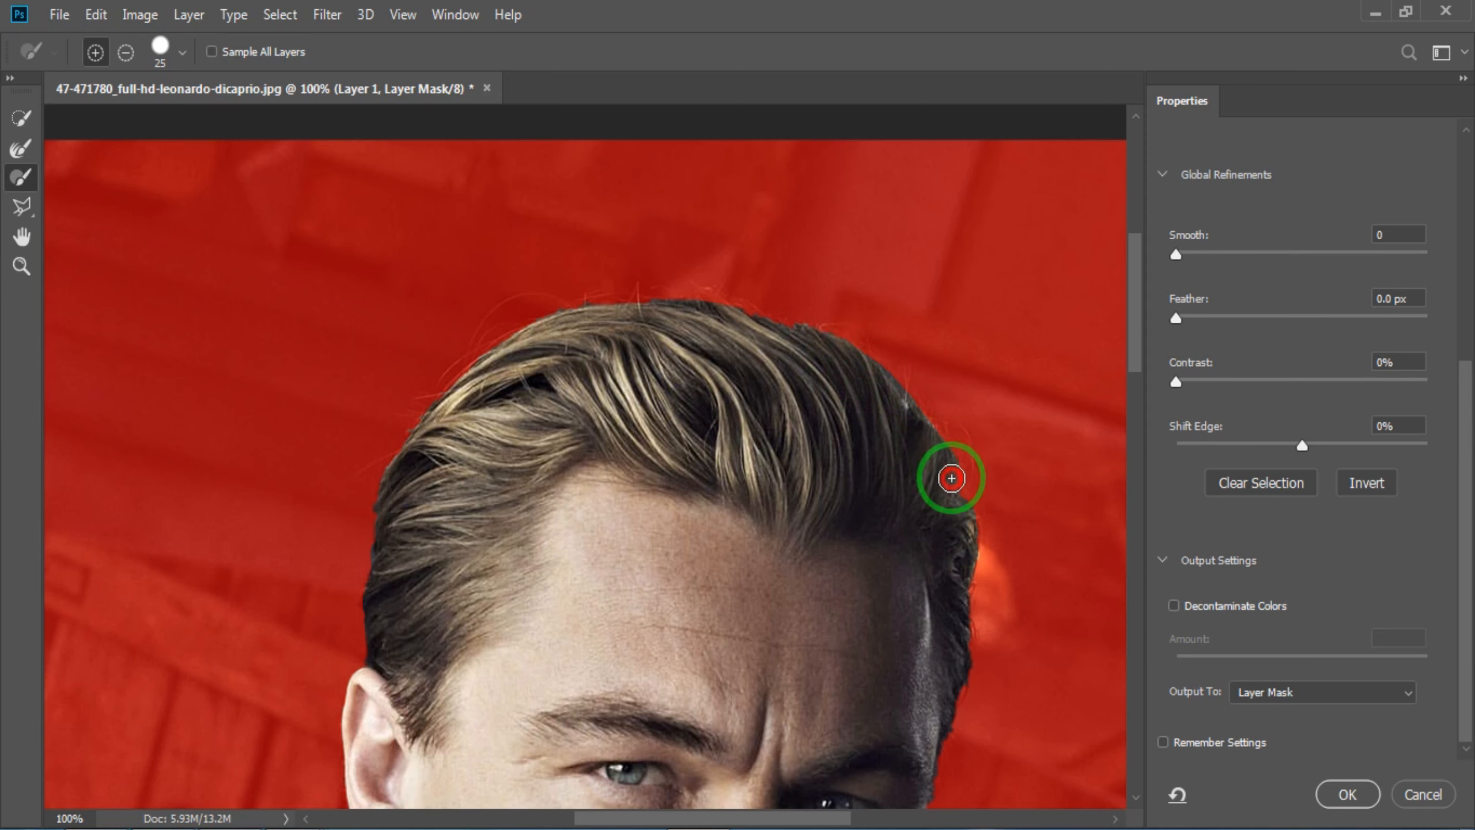
Paint the shadowed cheek and jaw edge into the mask and subtract the excess background beside the collar.
mouse_move(957, 579)
left_mouse_down()
mouse_move(940, 616)
mouse_move(830, 655)
mouse_move(843, 693)
mouse_move(771, 336)
mouse_move(829, 571)
left_mouse_up()
key("space")
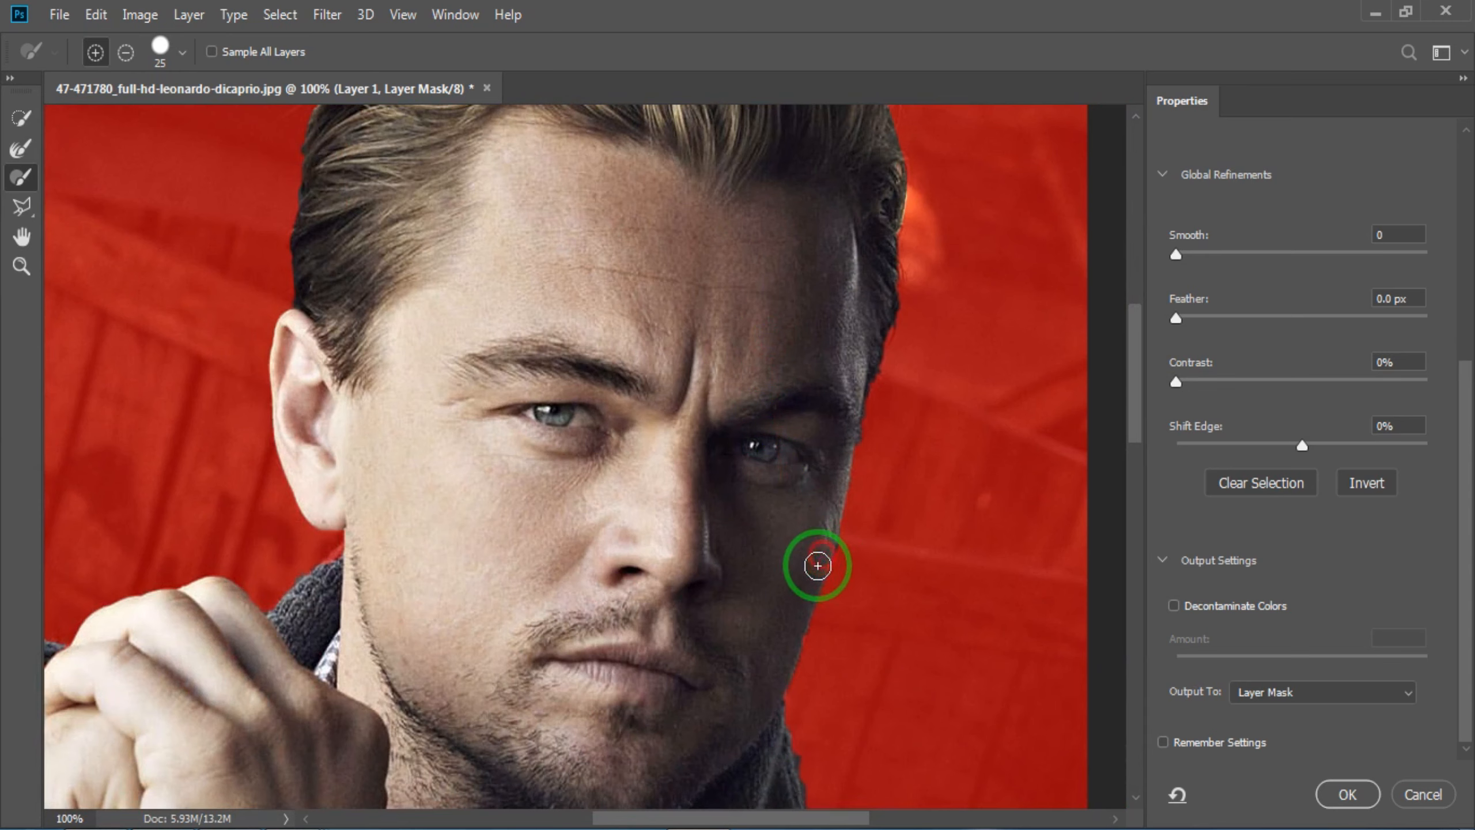
mouse_move(818, 565)
left_mouse_down()
mouse_move(797, 649)
mouse_move(749, 718)
mouse_move(795, 628)
mouse_move(768, 725)
mouse_move(789, 758)
mouse_move(807, 646)
left_mouse_up()
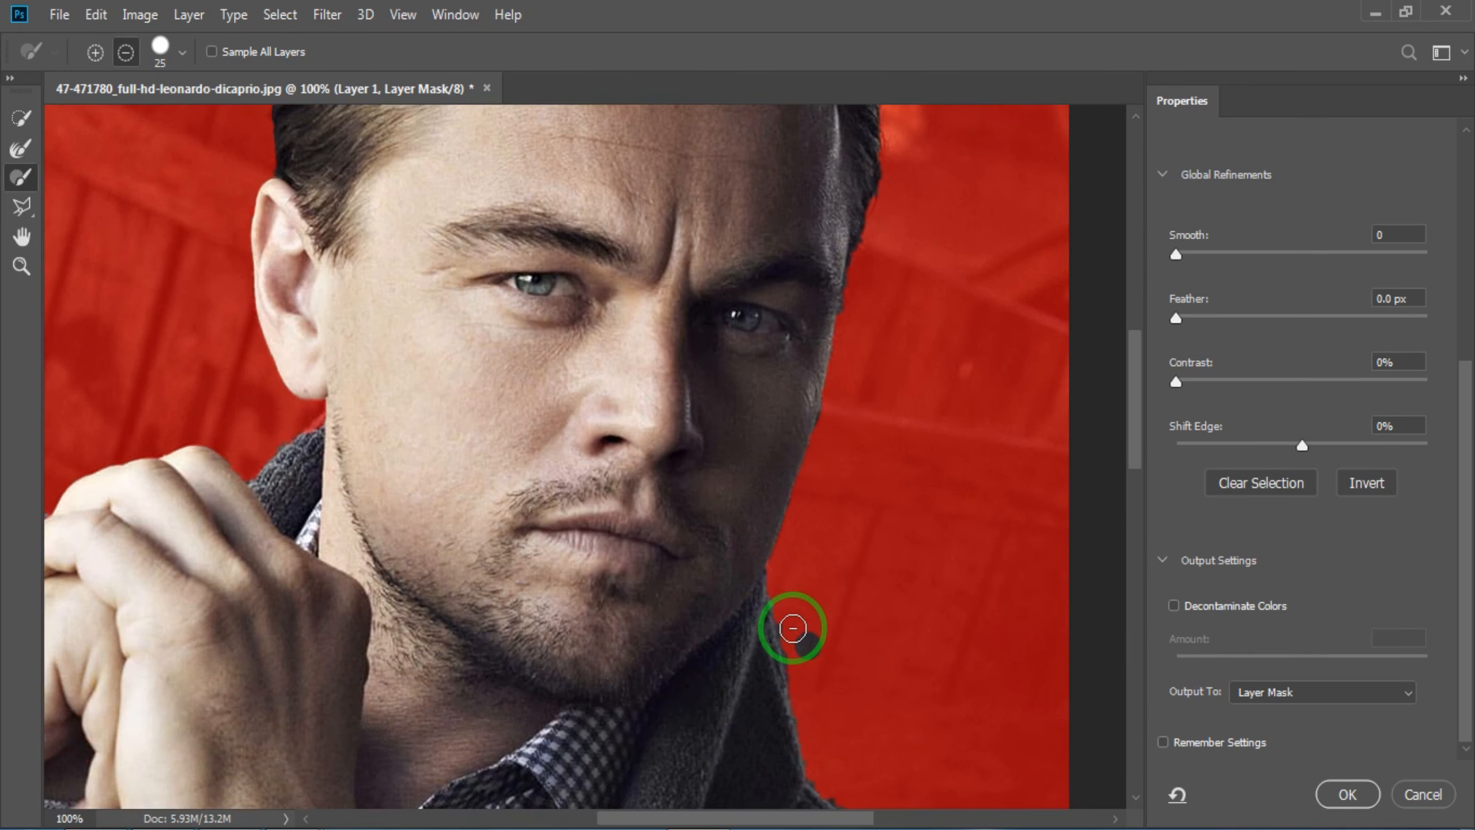
key("alt")
mouse_move(803, 675)
left_mouse_down()
mouse_move(845, 669)
mouse_move(829, 422)
mouse_move(800, 396)
mouse_move(779, 400)
left_mouse_up()
key("alt")
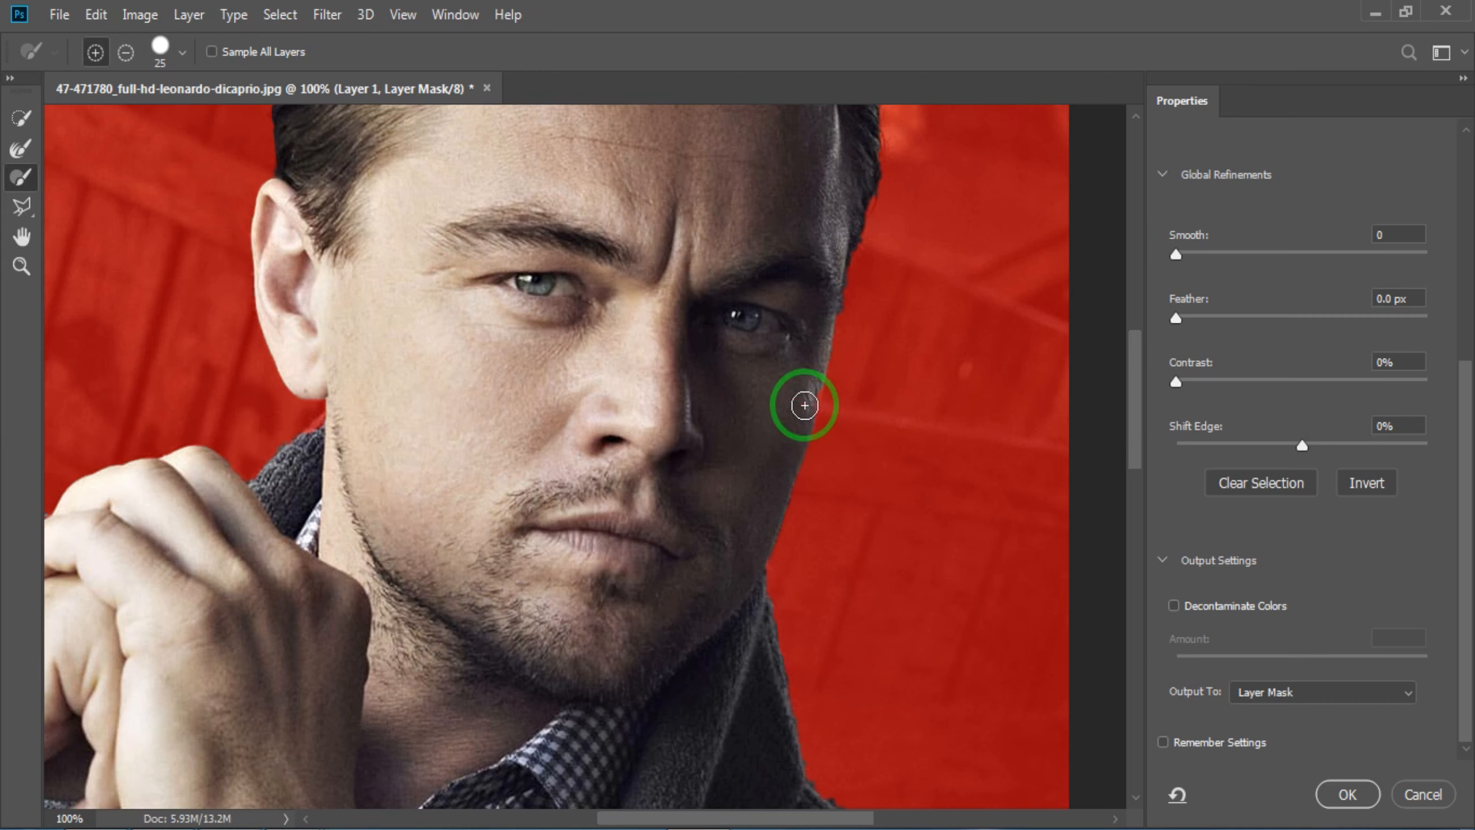
Touch up the cheek contour below the shadowed eye, adding missing skin and subtracting the excess background next to it.
left_click_drag(807, 414, 825, 456)
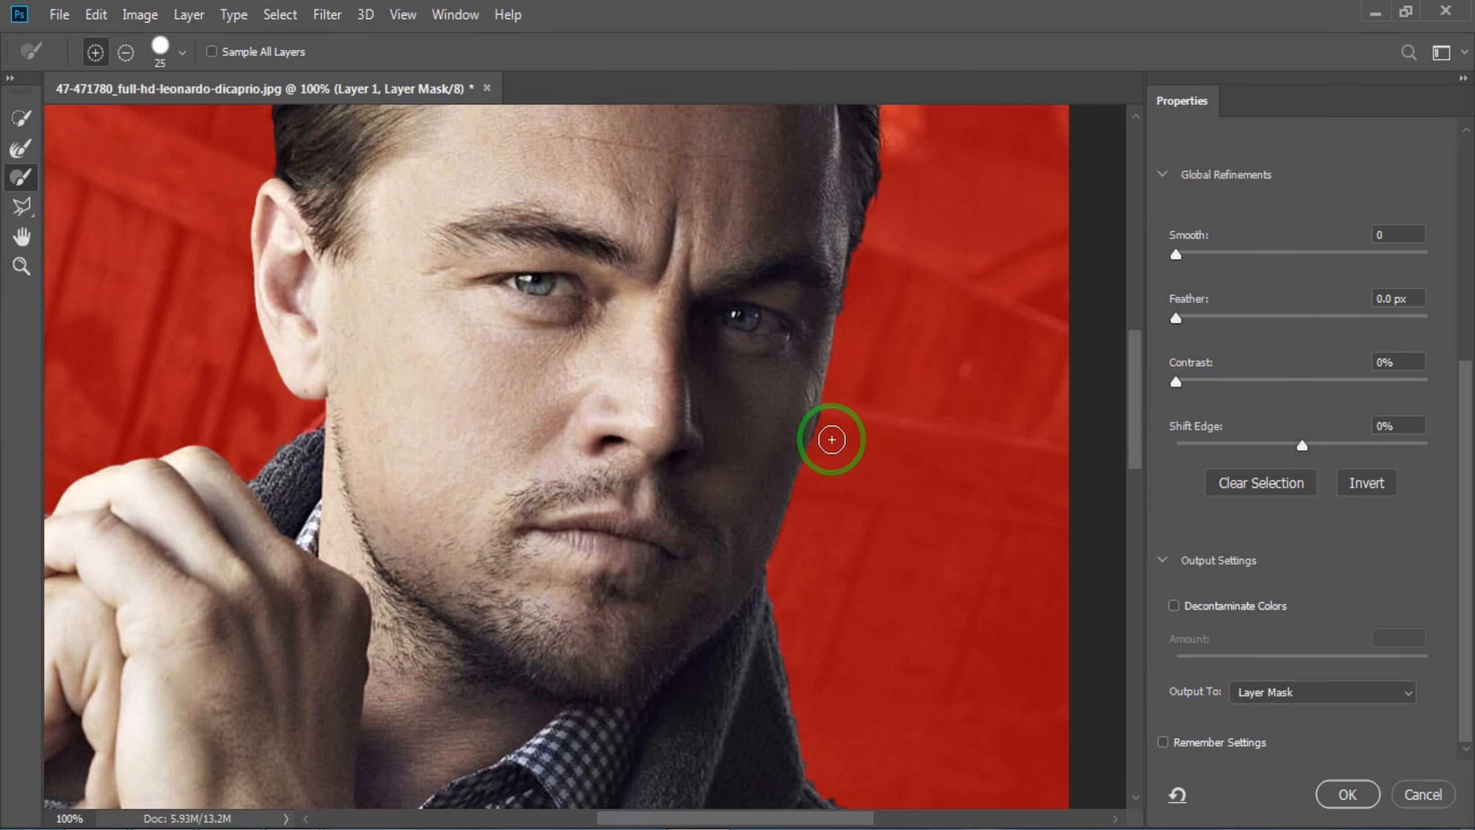
key("ctrl+plus")
key("alt")
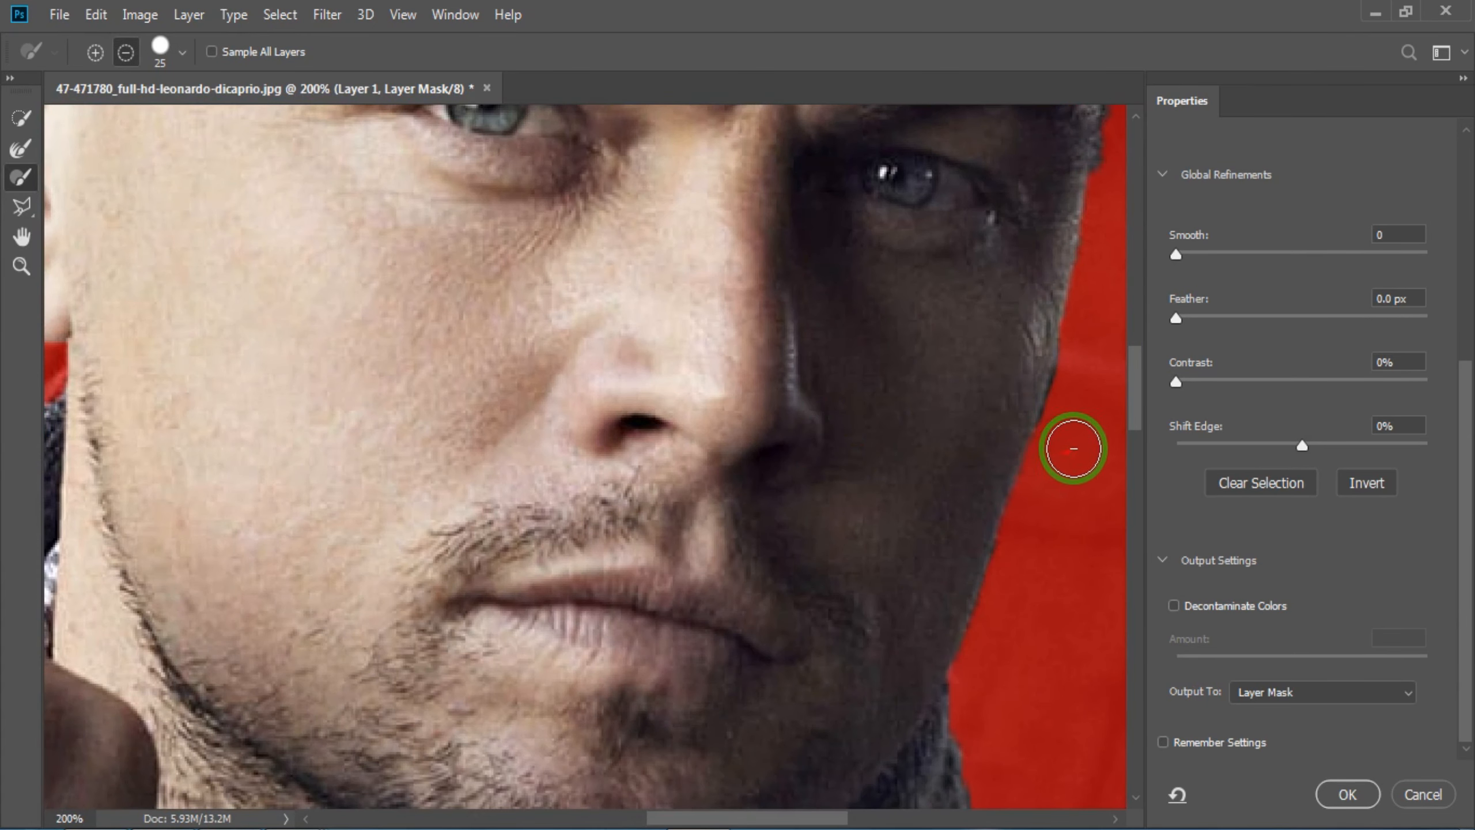
mouse_move(1071, 430)
left_mouse_down()
mouse_move(1085, 355)
mouse_move(1071, 435)
left_mouse_up()
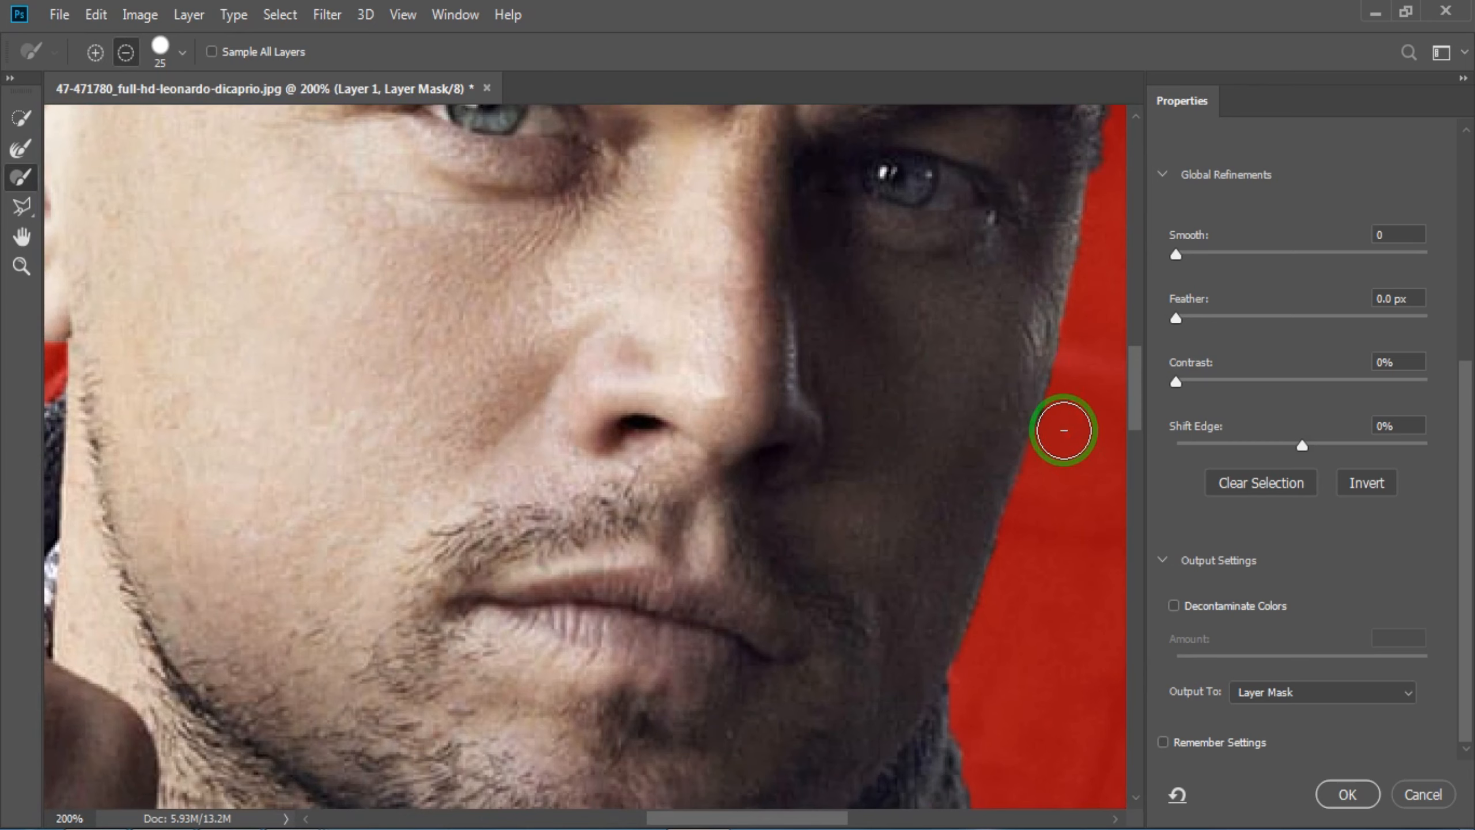
Subtract the background fringe along the collar and shoulder edge of the cardigan from the mask.
key("ctrl+minus")
key("ctrl+minus")
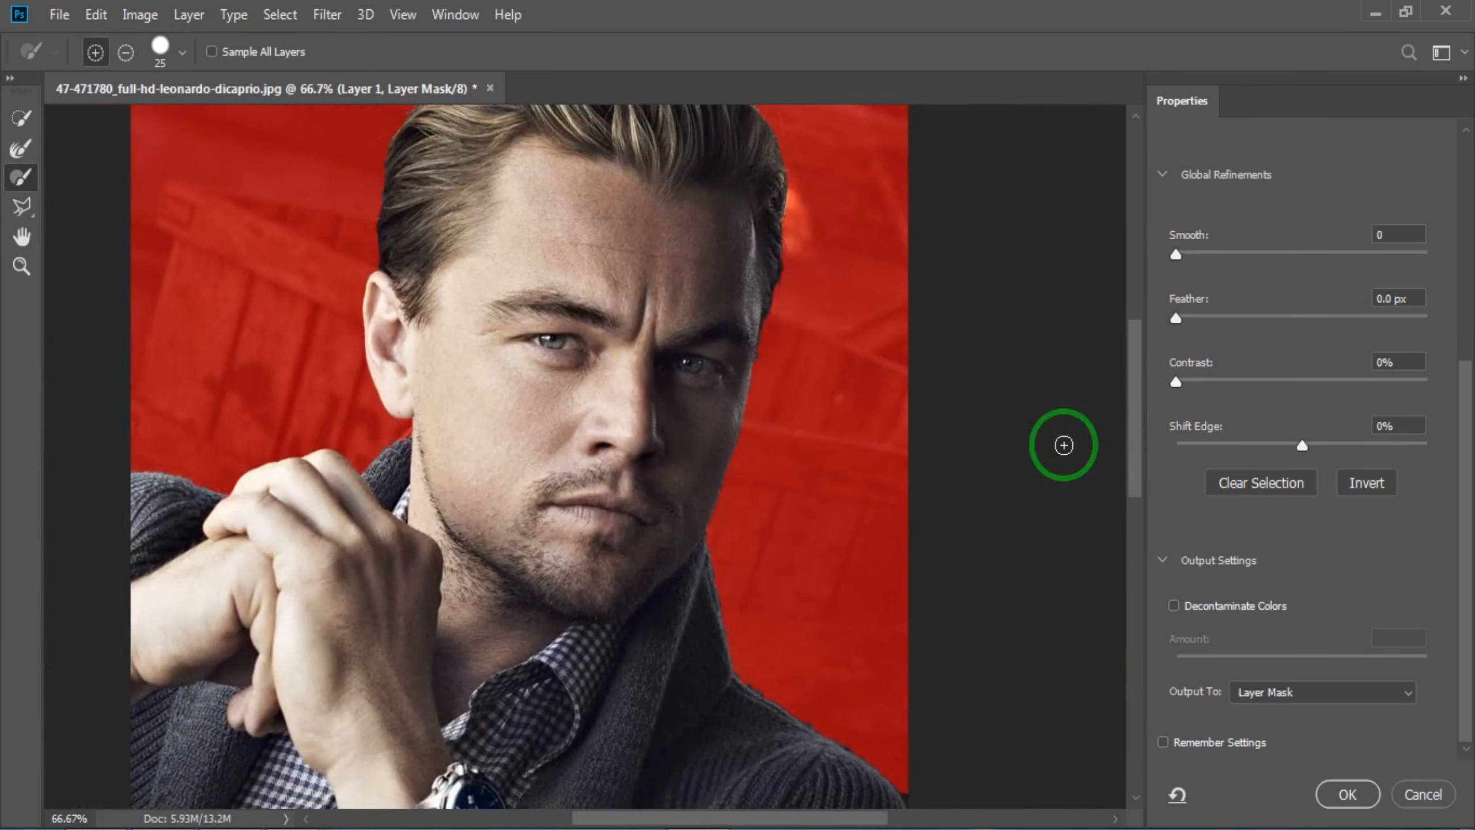
left_click_drag(873, 619, 764, 431)
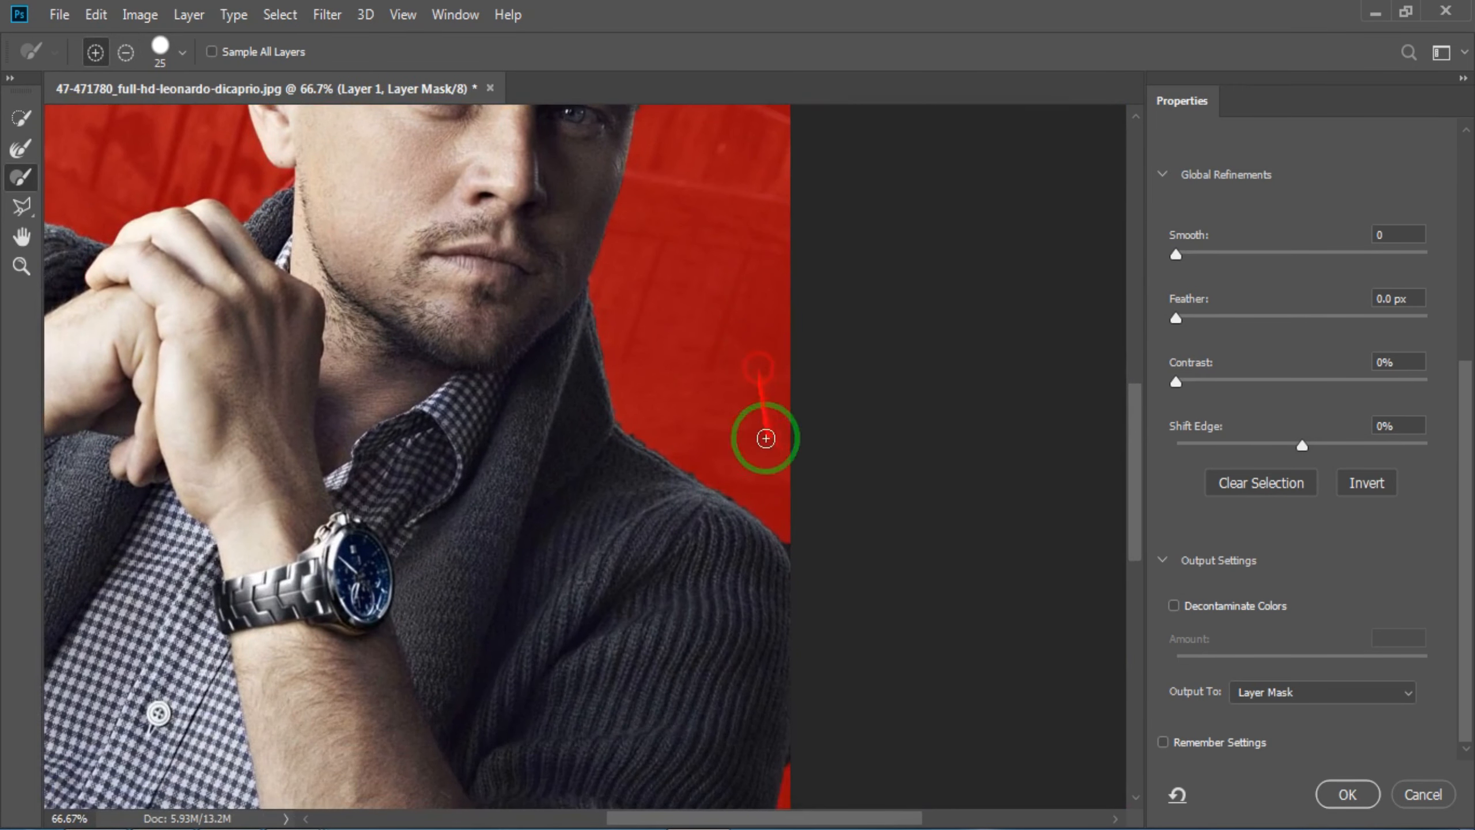
key("ctrl+plus")
key("ctrl+plus")
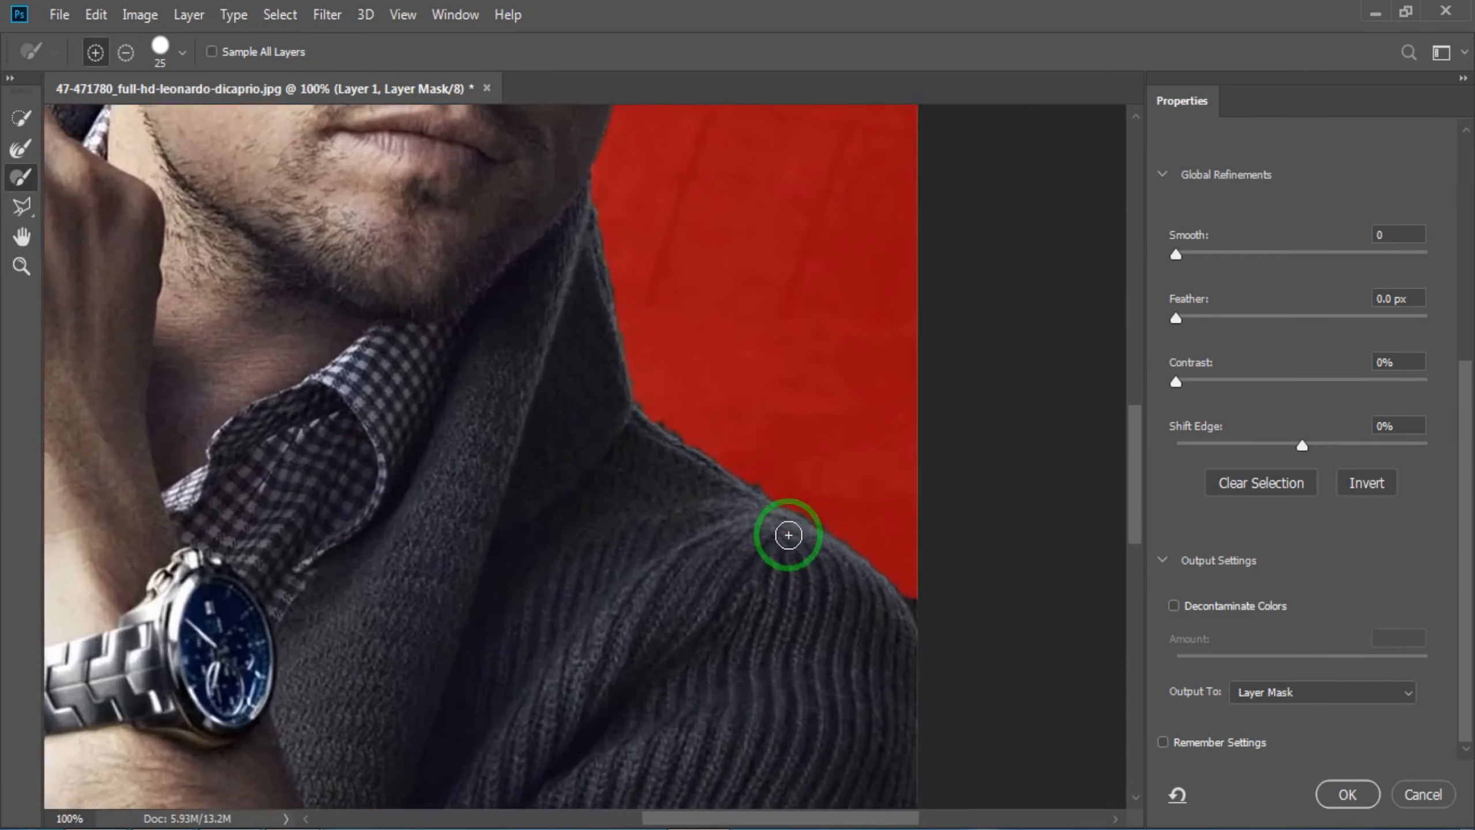
mouse_move(782, 521)
left_mouse_down()
mouse_move(787, 353)
mouse_move(715, 302)
left_mouse_up()
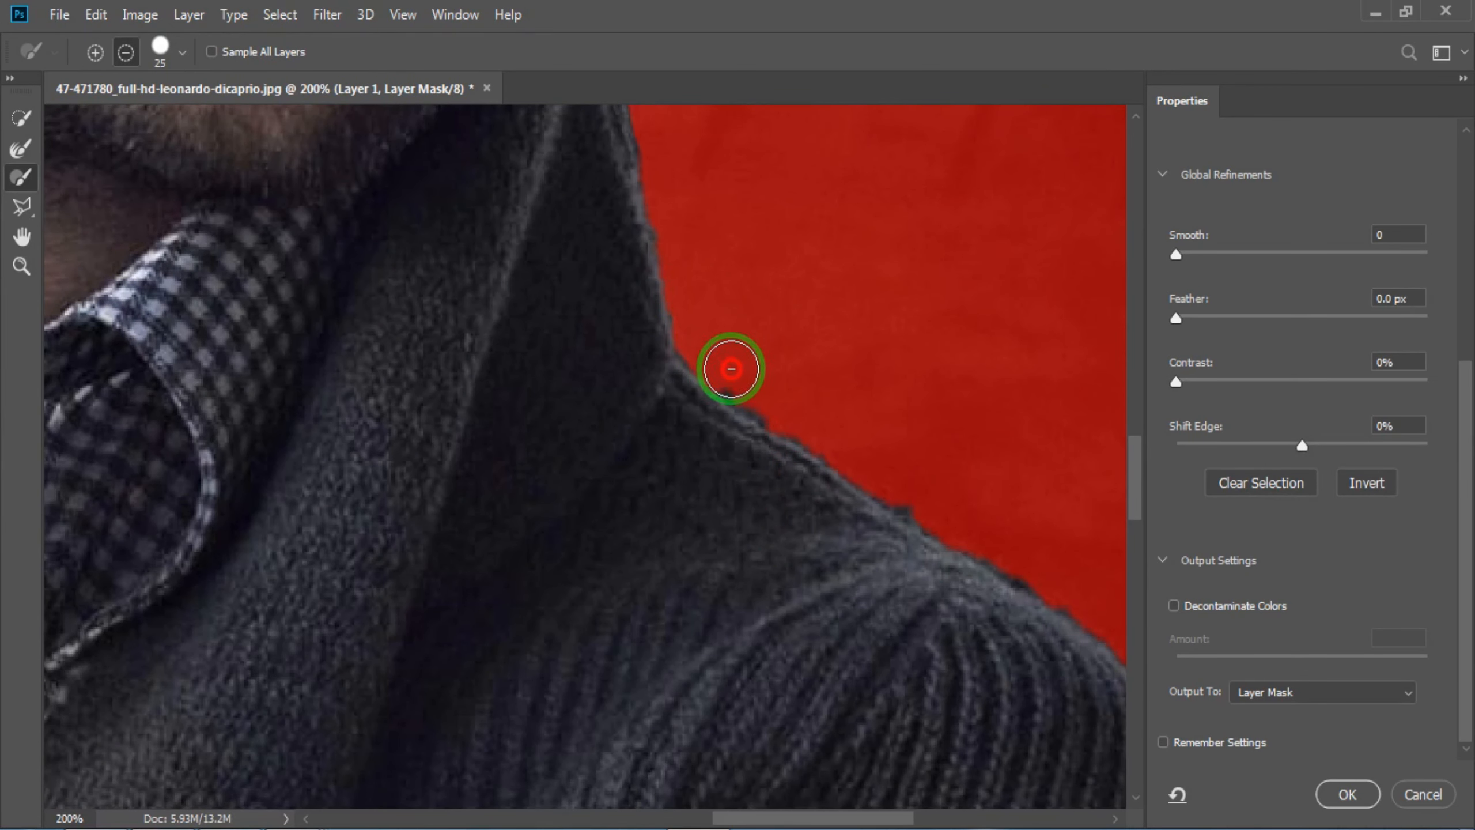
left_click_drag(806, 417, 1126, 620)
left_click_drag(1031, 583, 651, 300)
left_click(812, 388, "shift")
left_click(847, 460, "alt+shift")
Clean the sleeve's outer edge down to the photo's lower border by subtracting the remaining background from the mask.
left_click_drag(774, 613, 770, 151)
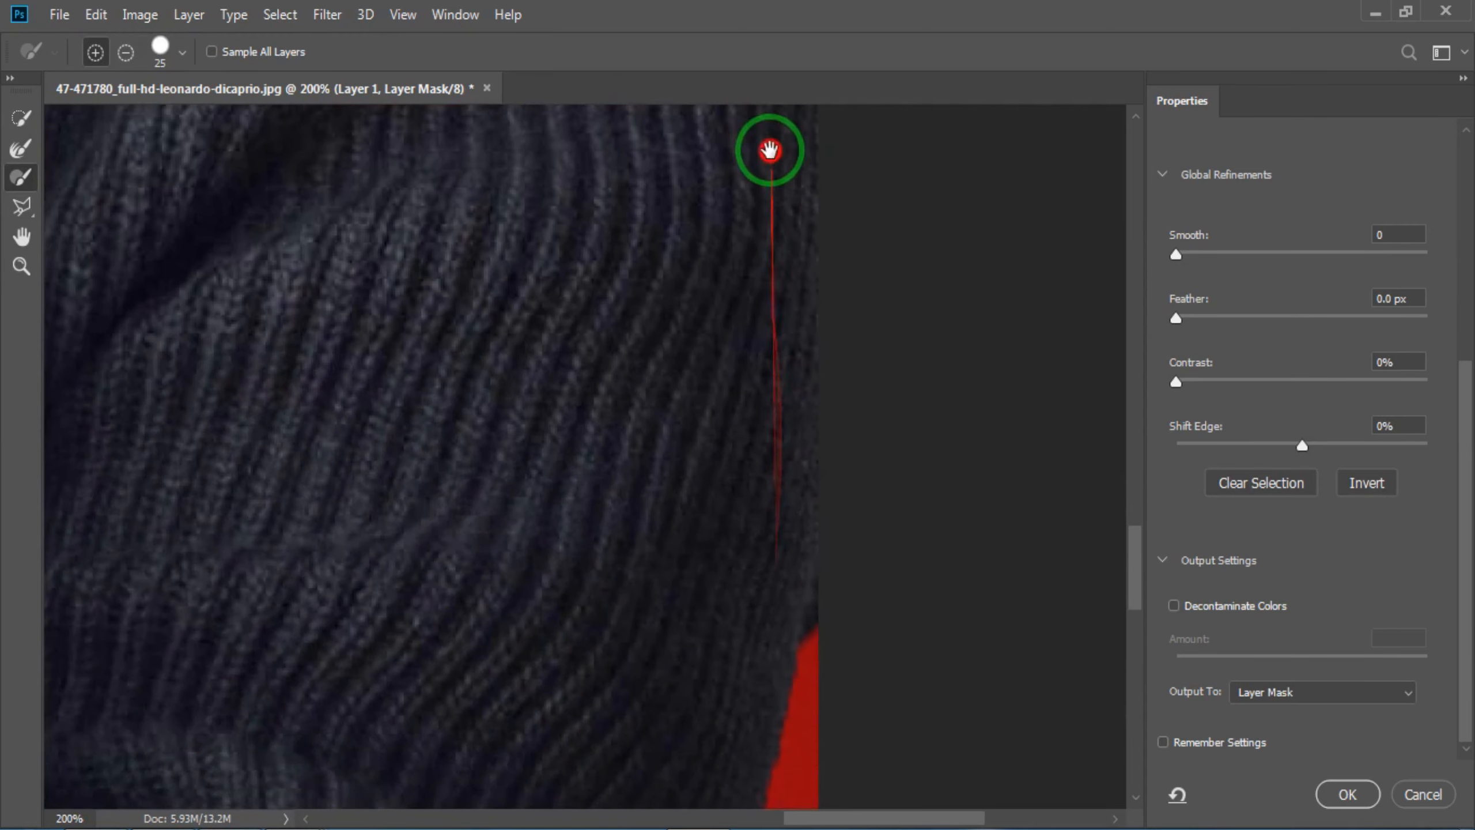
left_click_drag(814, 751, 814, 582)
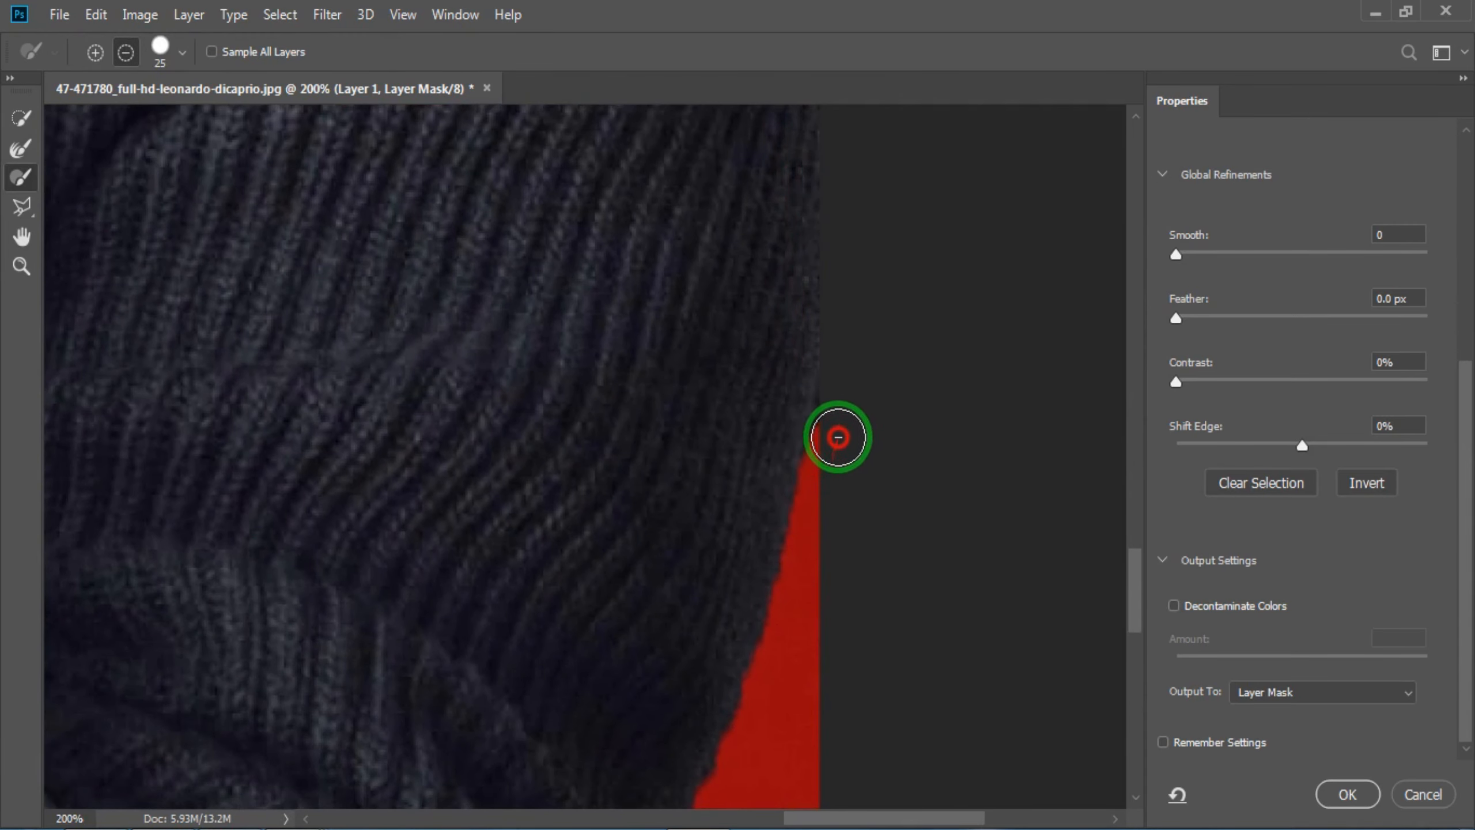
left_click_drag(784, 638, 767, 300)
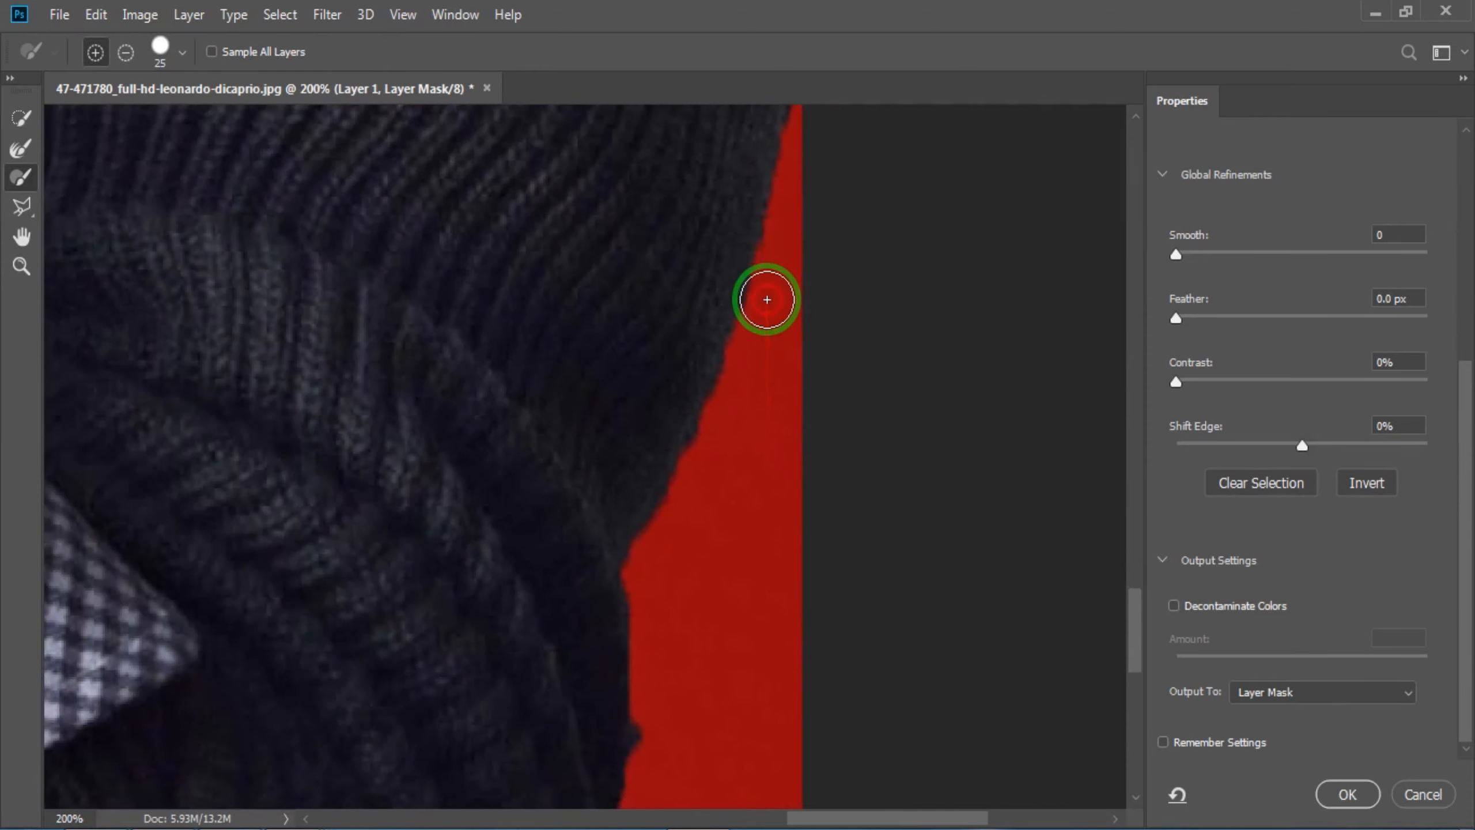
left_click_drag(567, 606, 607, 251)
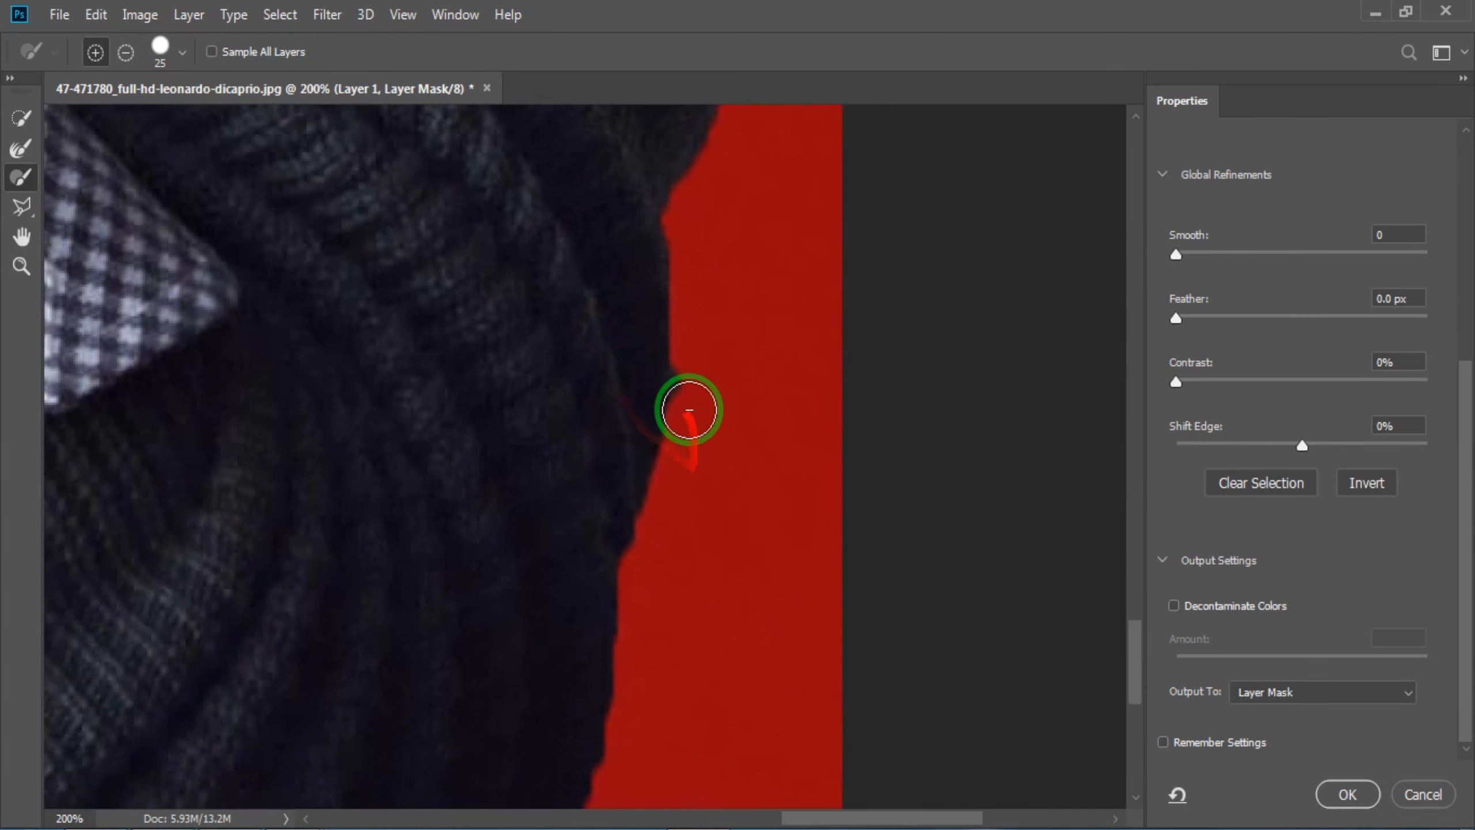
mouse_move(704, 403)
left_mouse_down()
mouse_move(698, 363)
mouse_move(705, 373)
left_mouse_up()
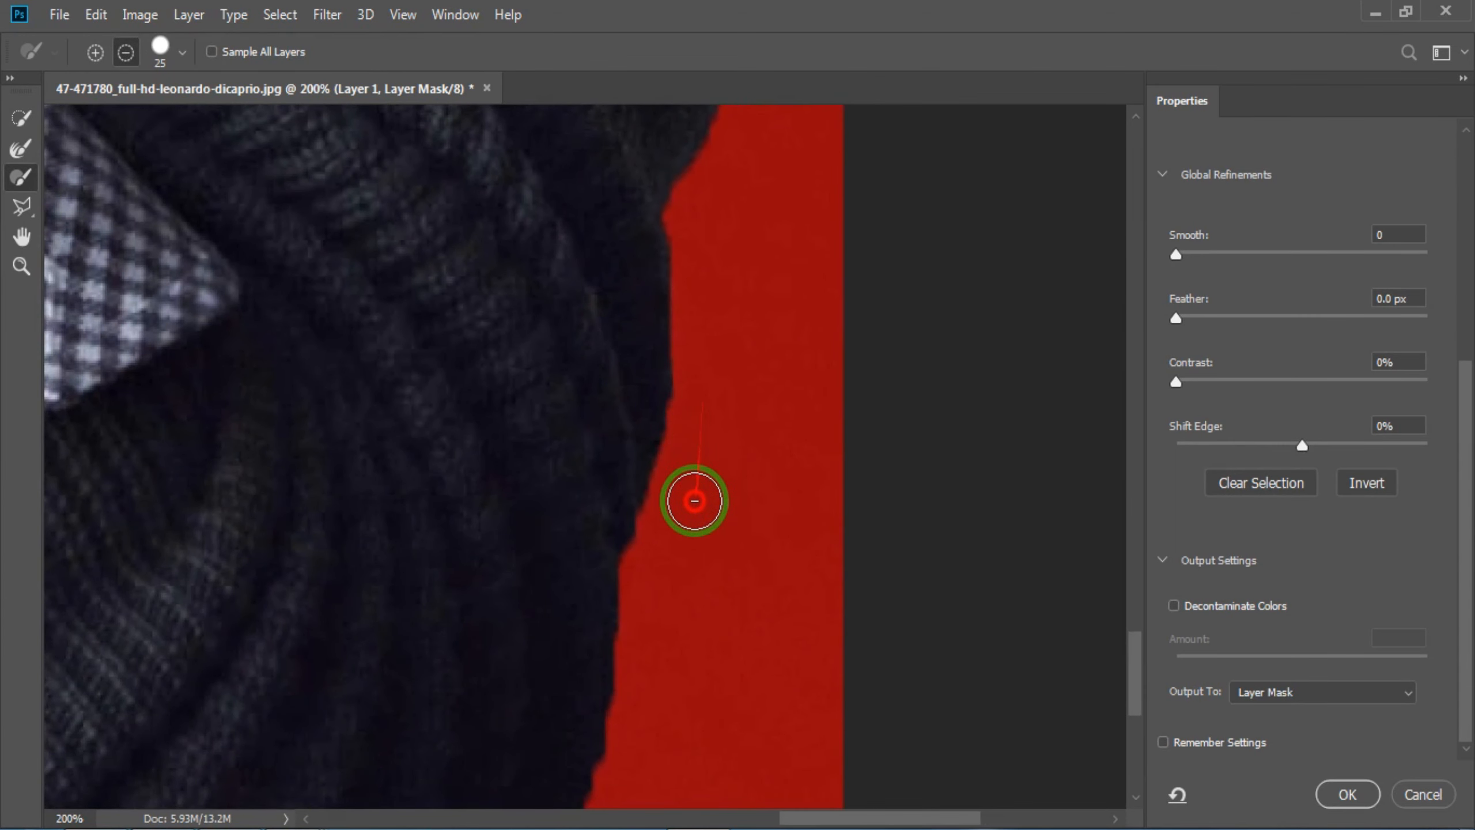
left_click_drag(672, 607, 654, 227)
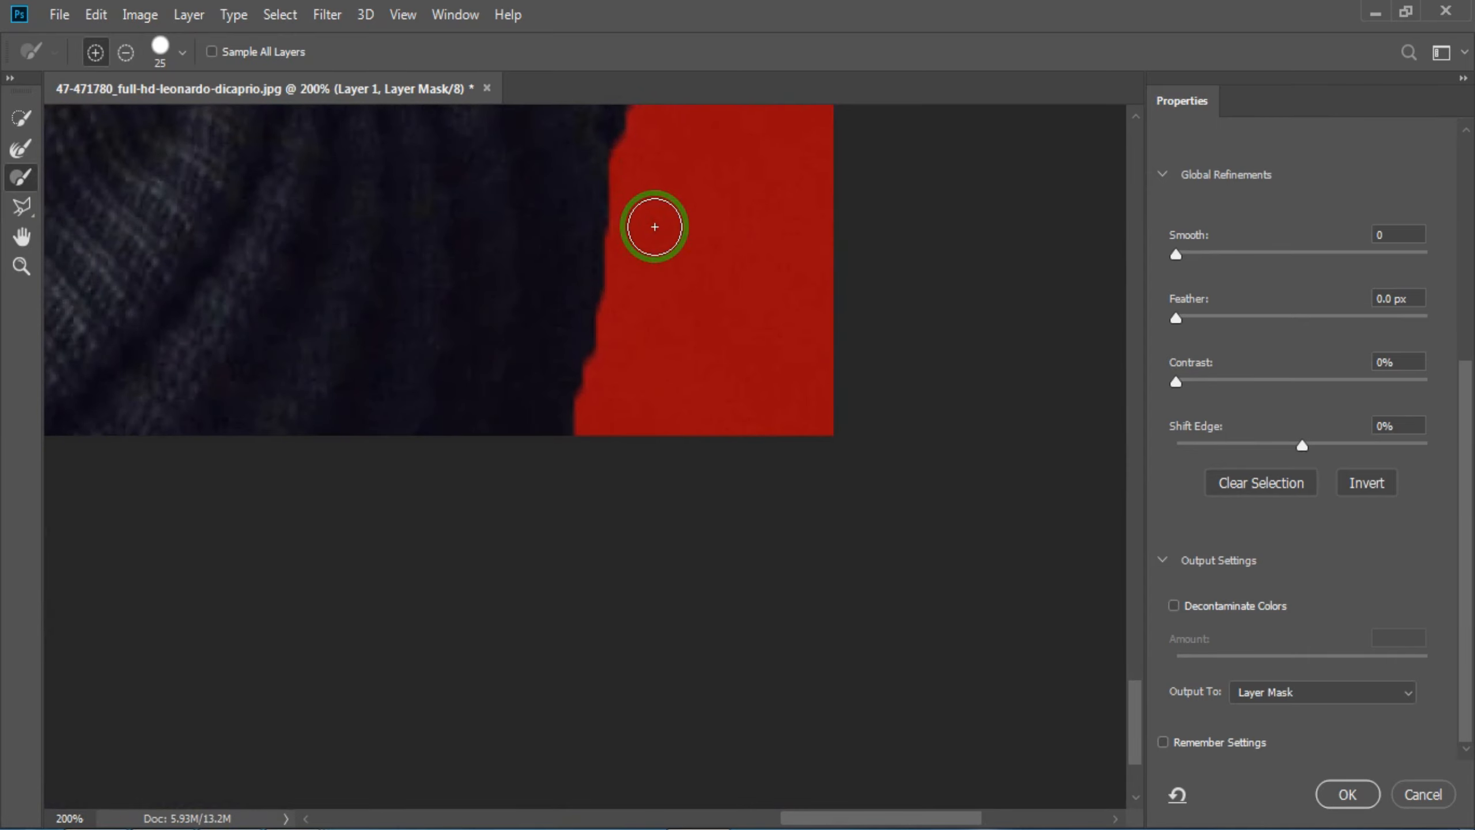
Set the mask's Smooth to 67, raise its Contrast slightly, and apply the refinement as a layer mask.
scroll(655, 226, "down", 7)
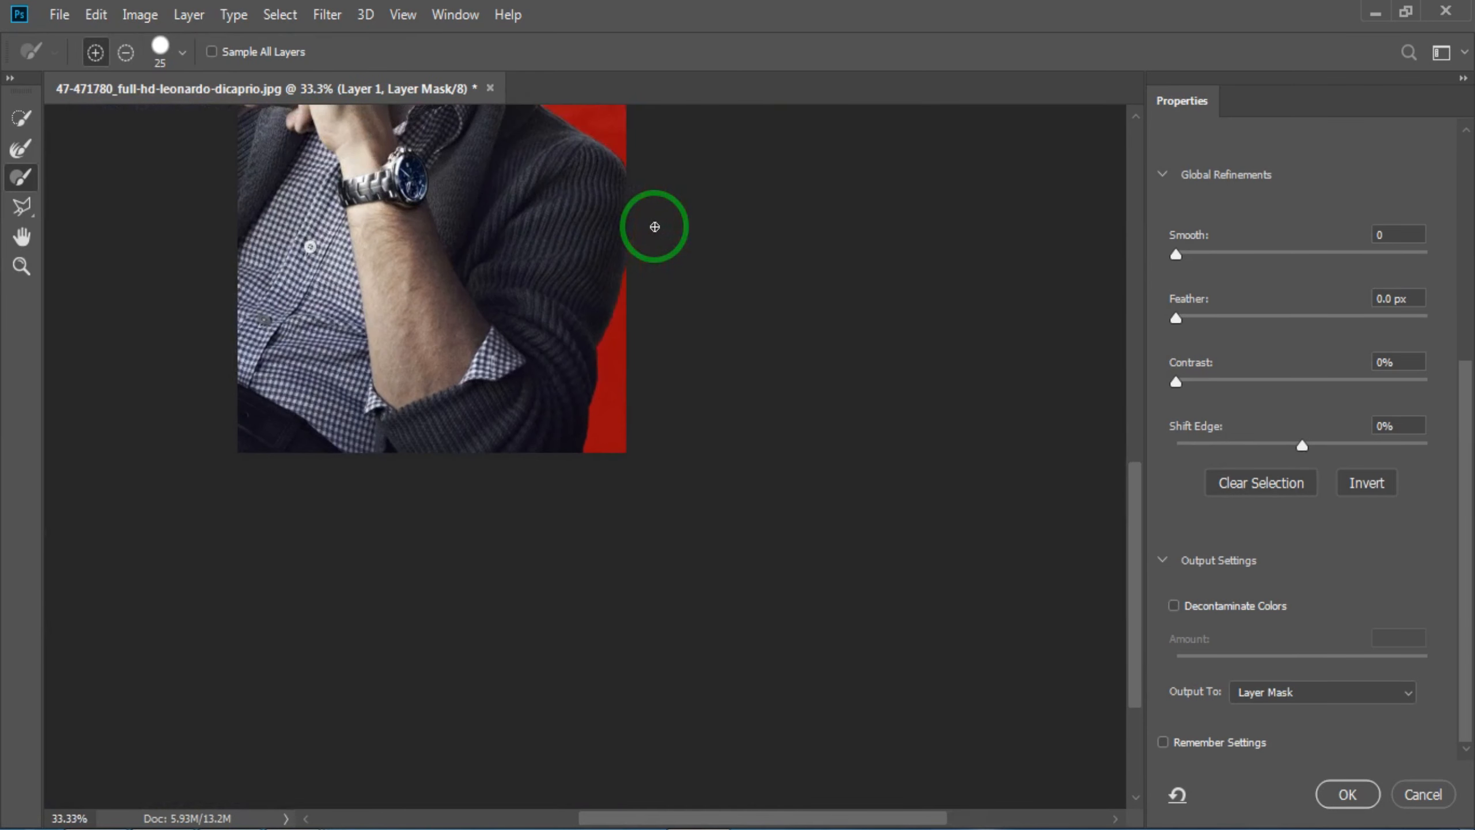
mouse_move(656, 227)
left_mouse_down()
mouse_move(741, 356)
mouse_move(1309, 329)
left_mouse_up()
left_click_drag(1328, 253, 1345, 256)
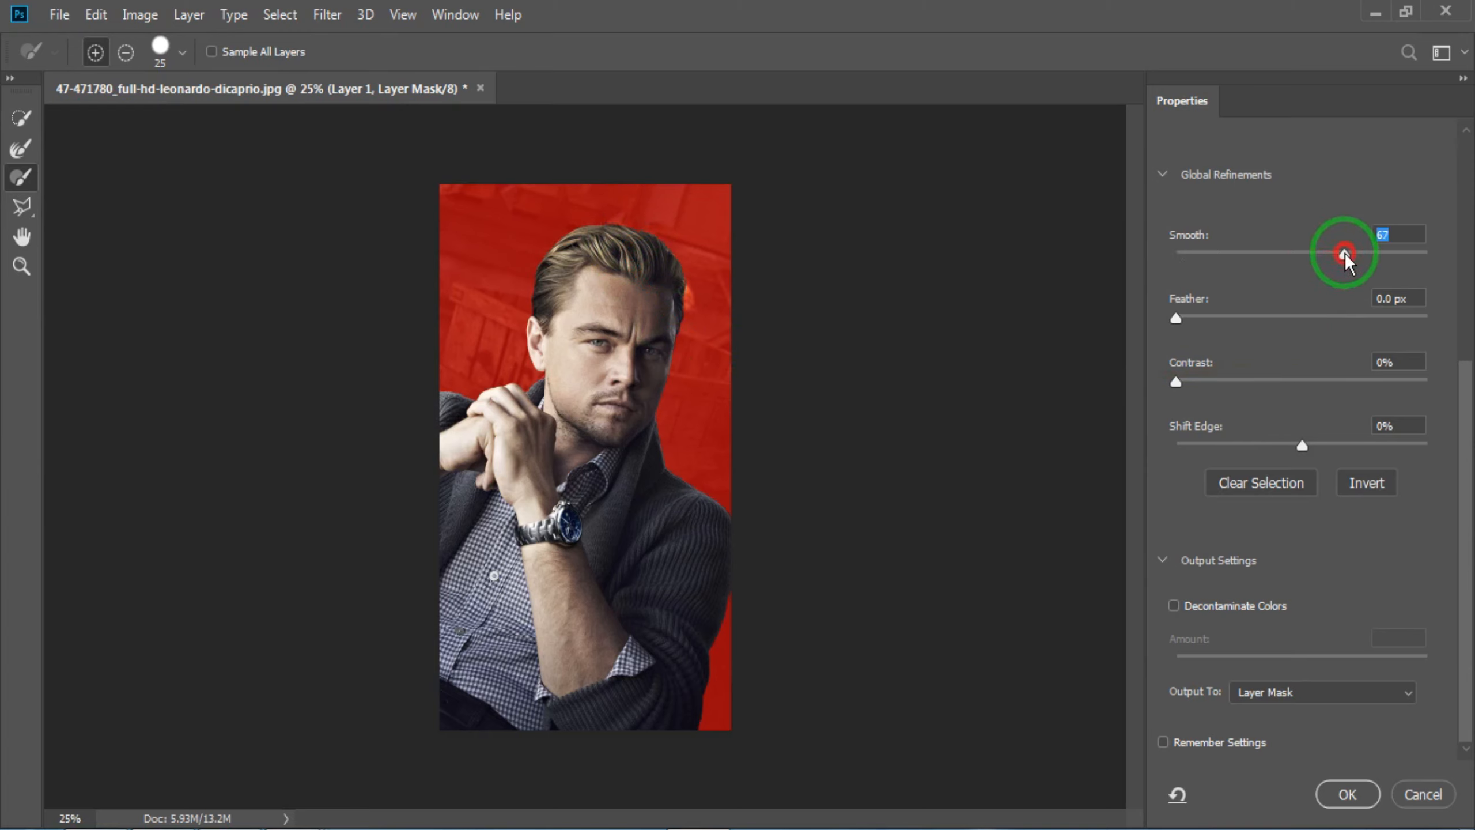
left_click(1226, 381)
left_click(1339, 797)
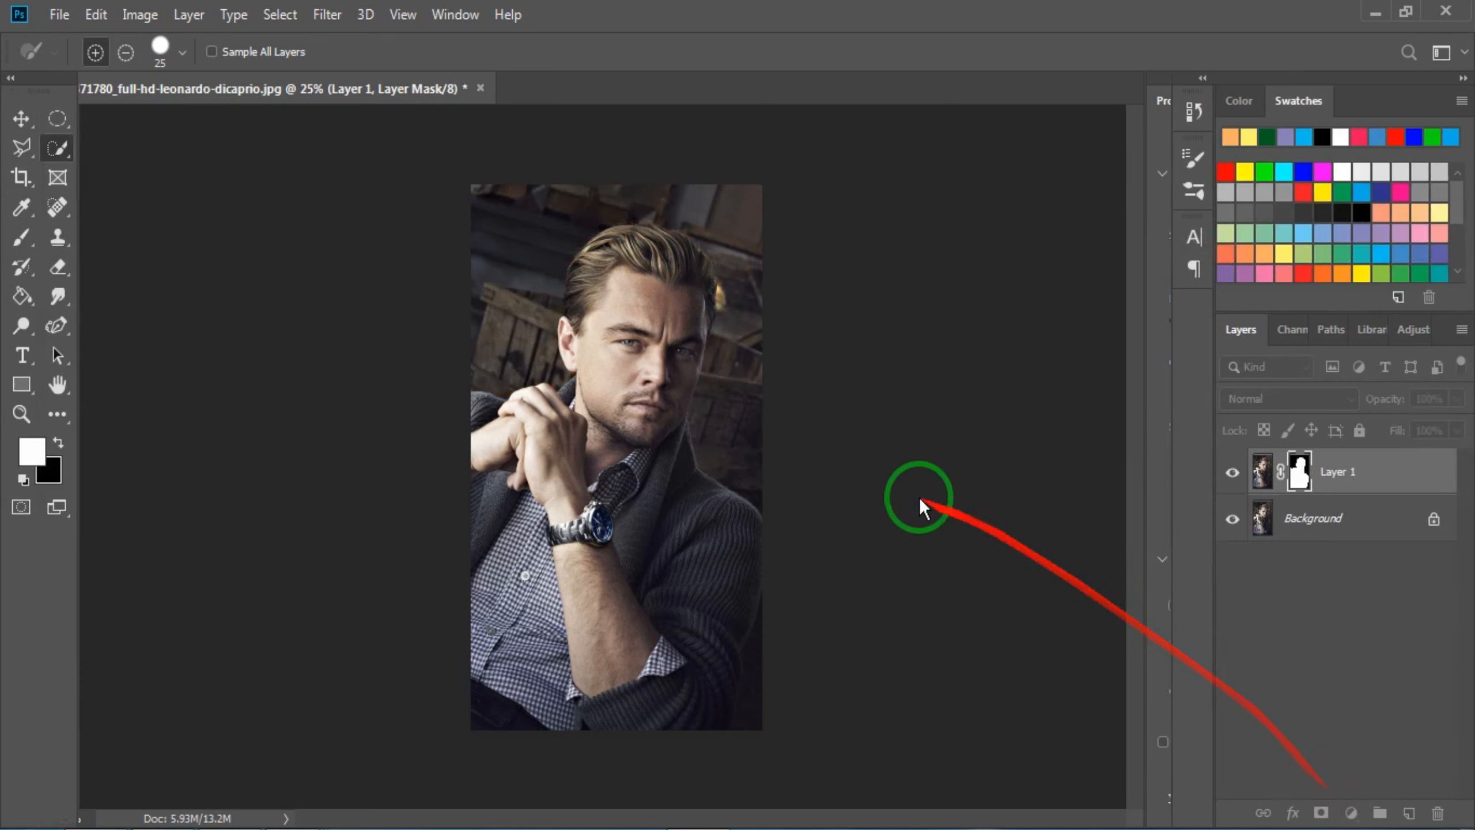
Hide the Background layer and add an off-white (#f8f5f2) Solid Color fill layer directly above it.
left_click(1234, 477)
left_click(1234, 520)
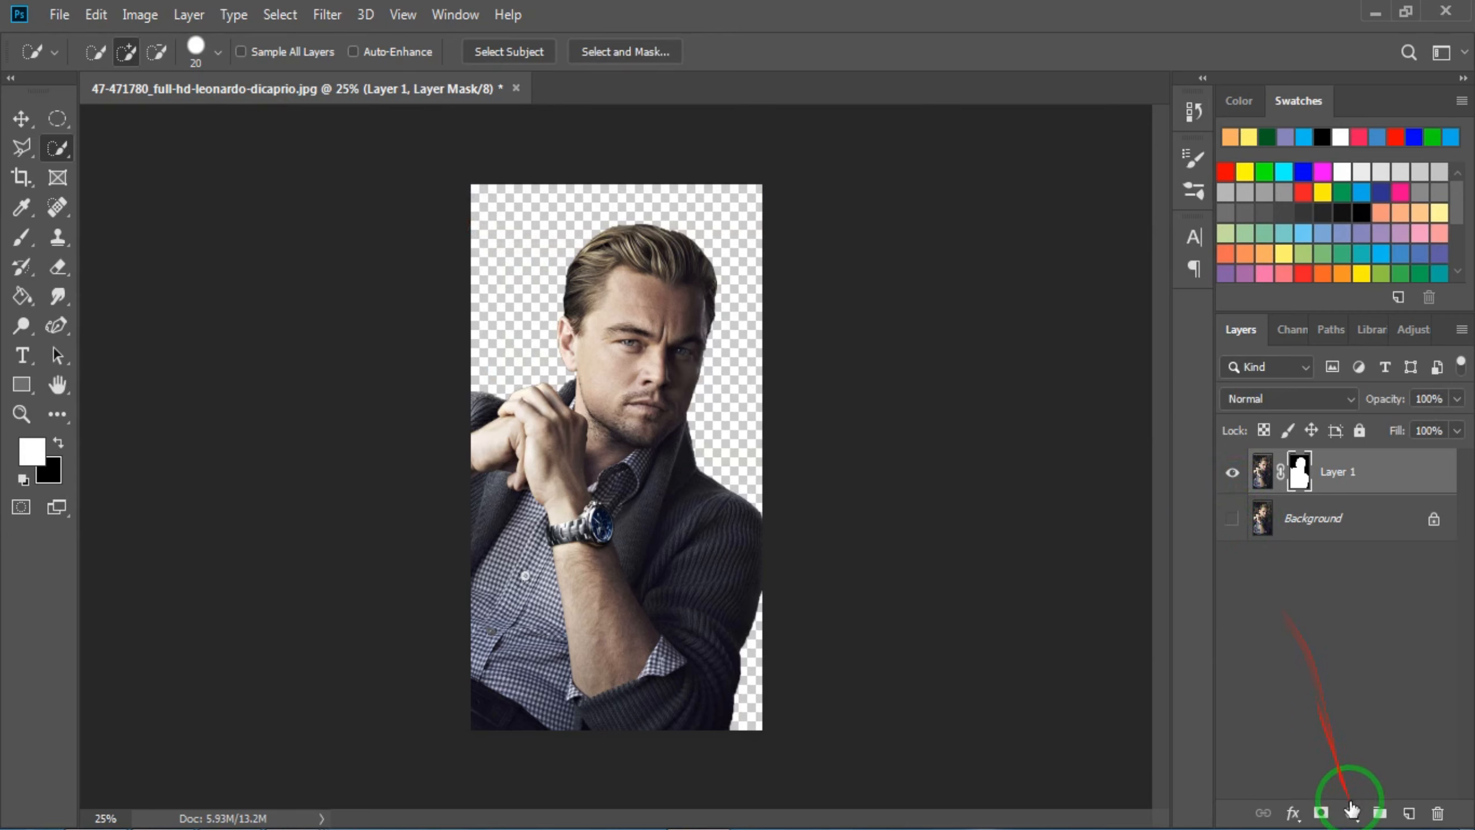
left_click(1314, 528)
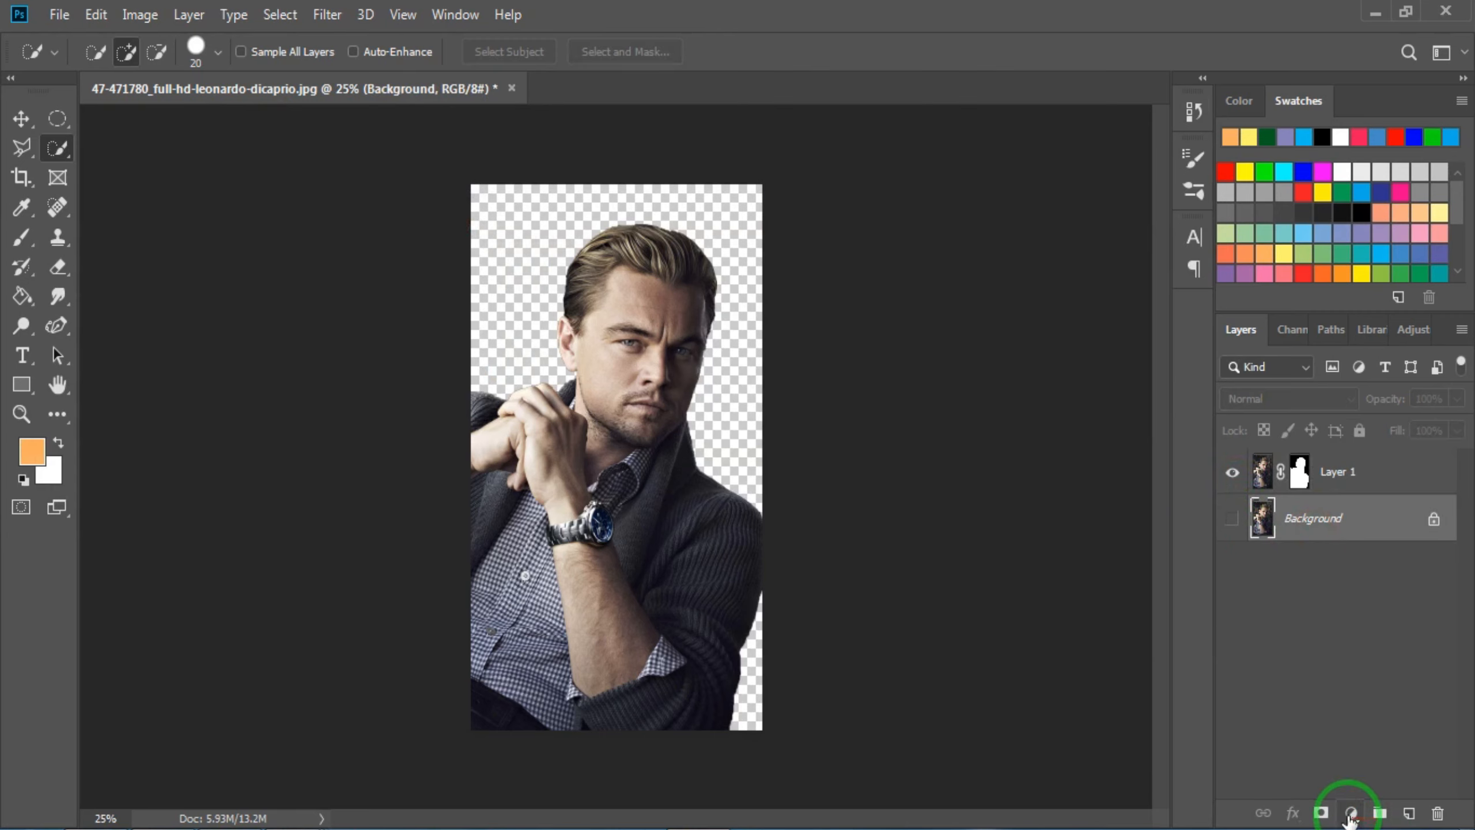
left_click(1351, 813)
left_click(1331, 417)
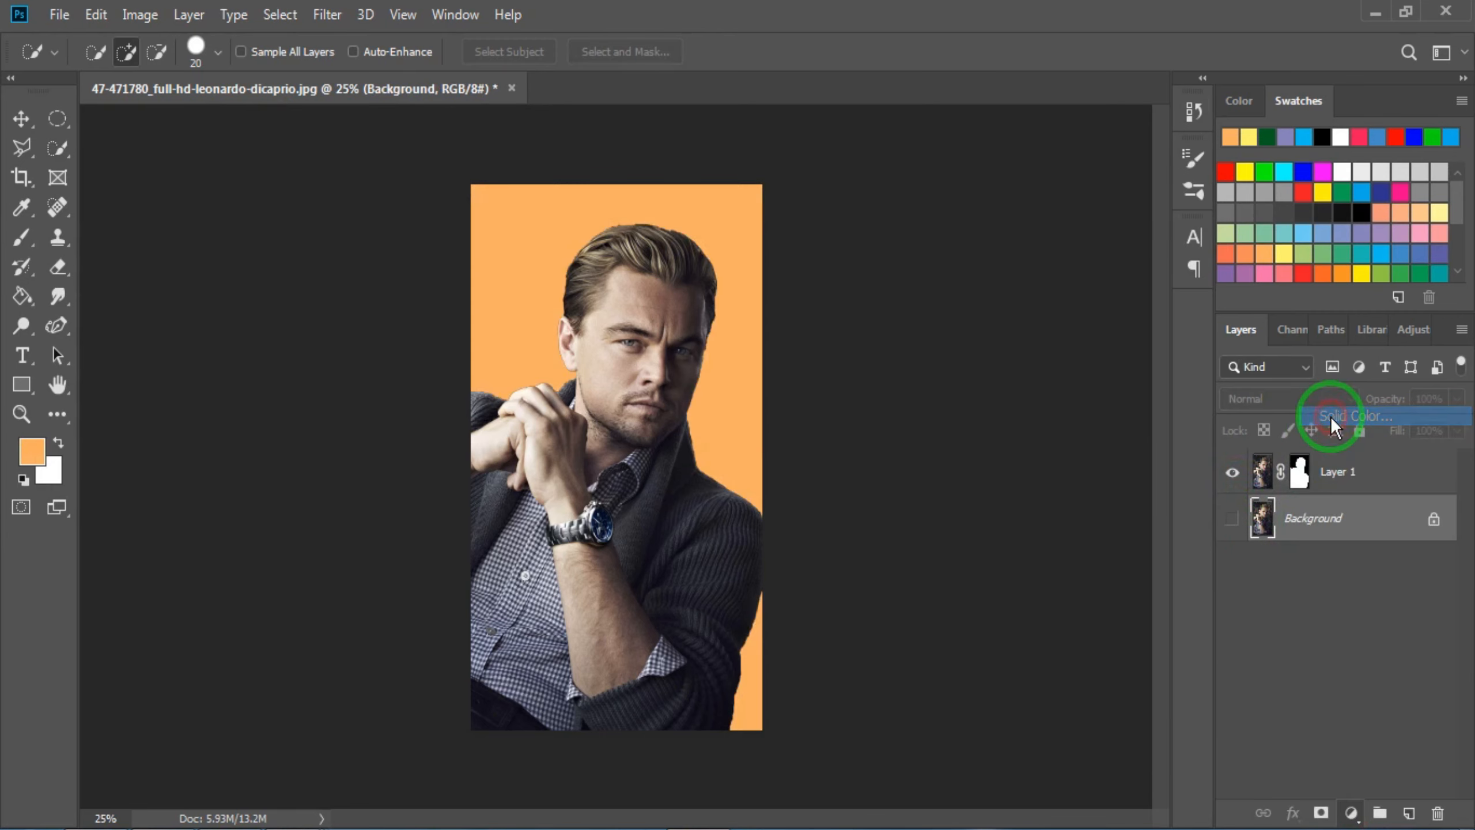
left_click(907, 337)
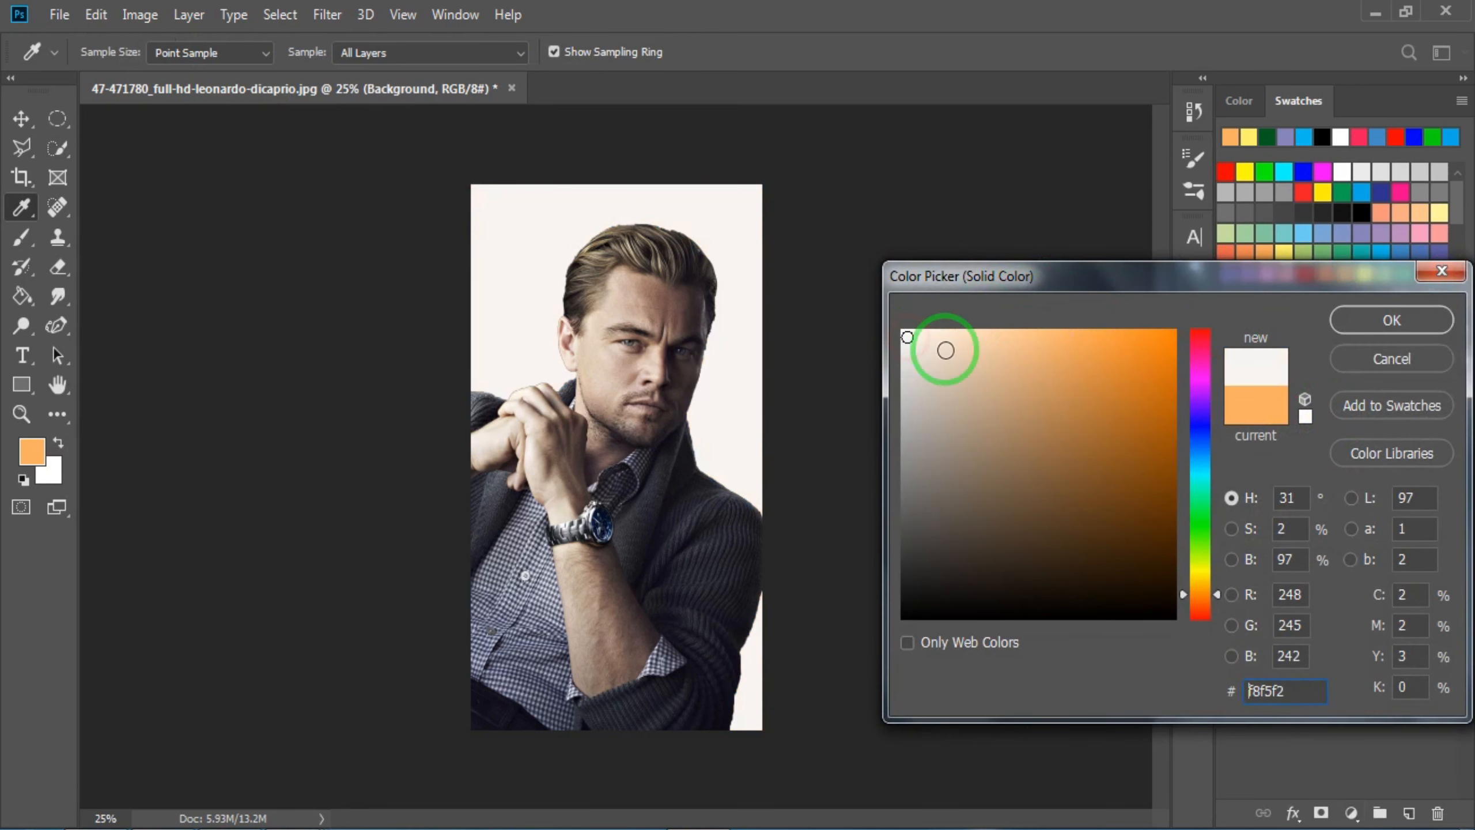
left_click(1411, 318)
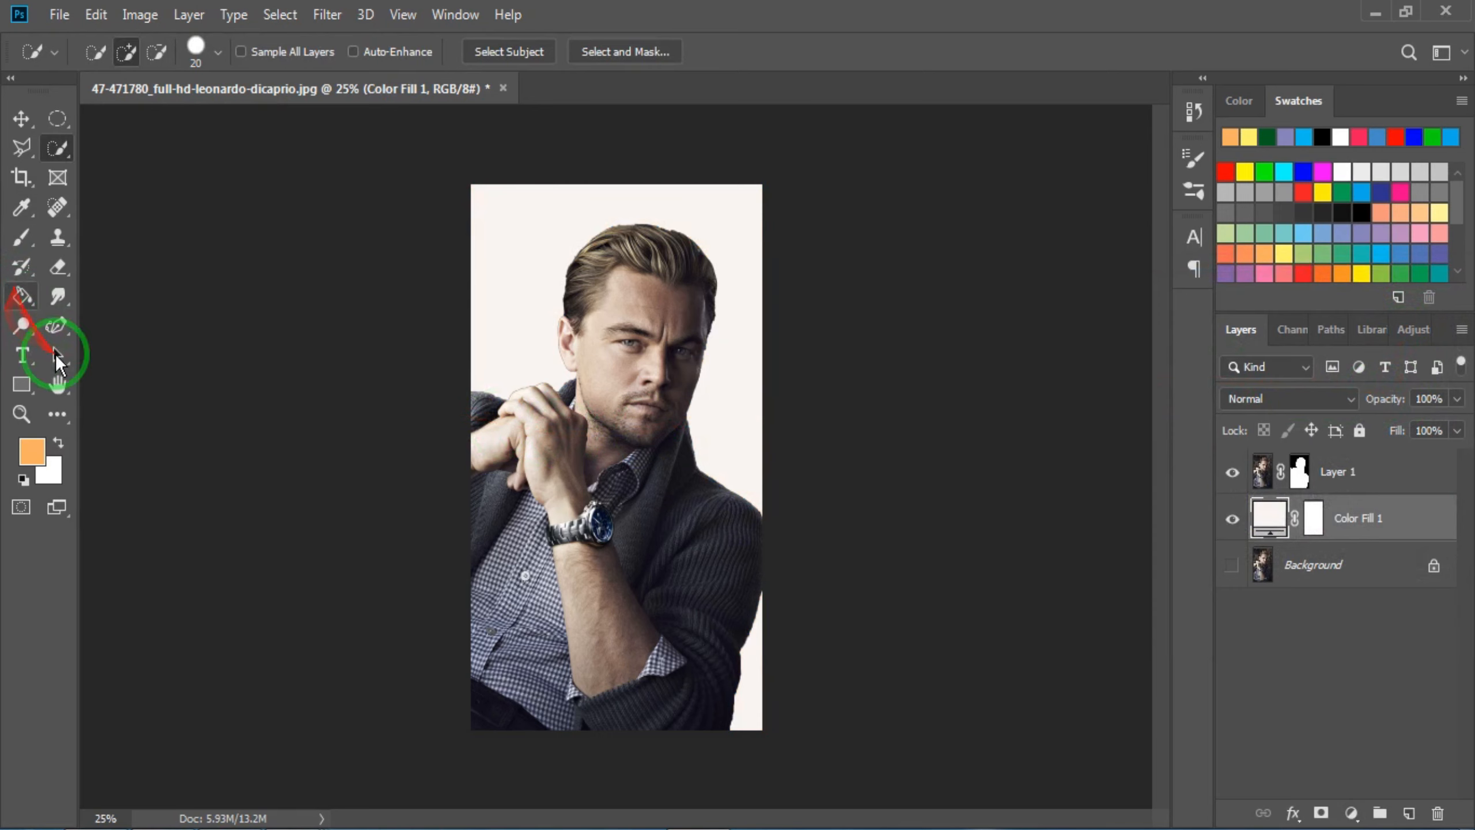
Set the Curvature Pen tool to Shape mode with a light blue fill and no stroke.
left_click(52, 334)
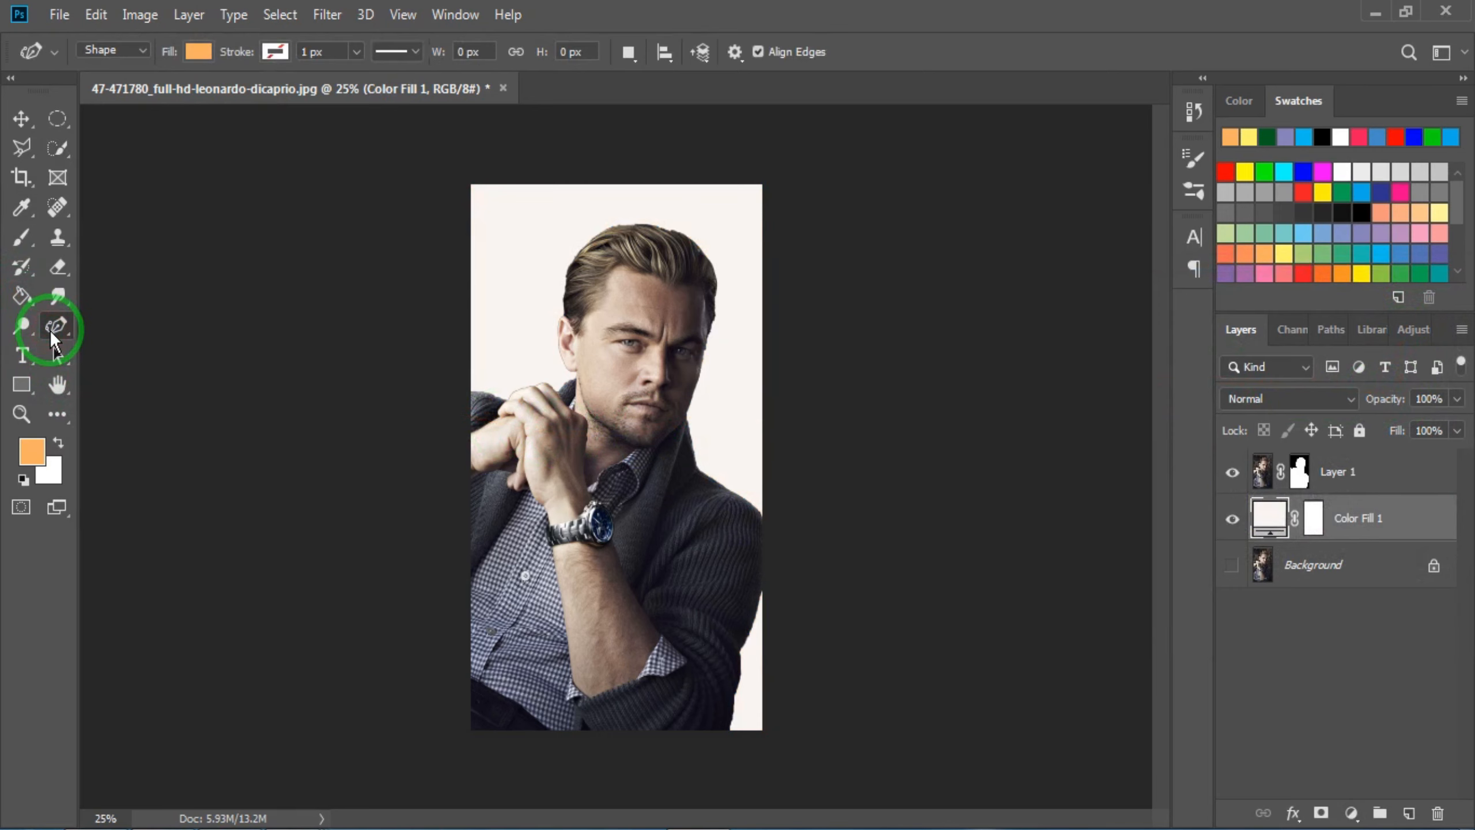
left_click(113, 51)
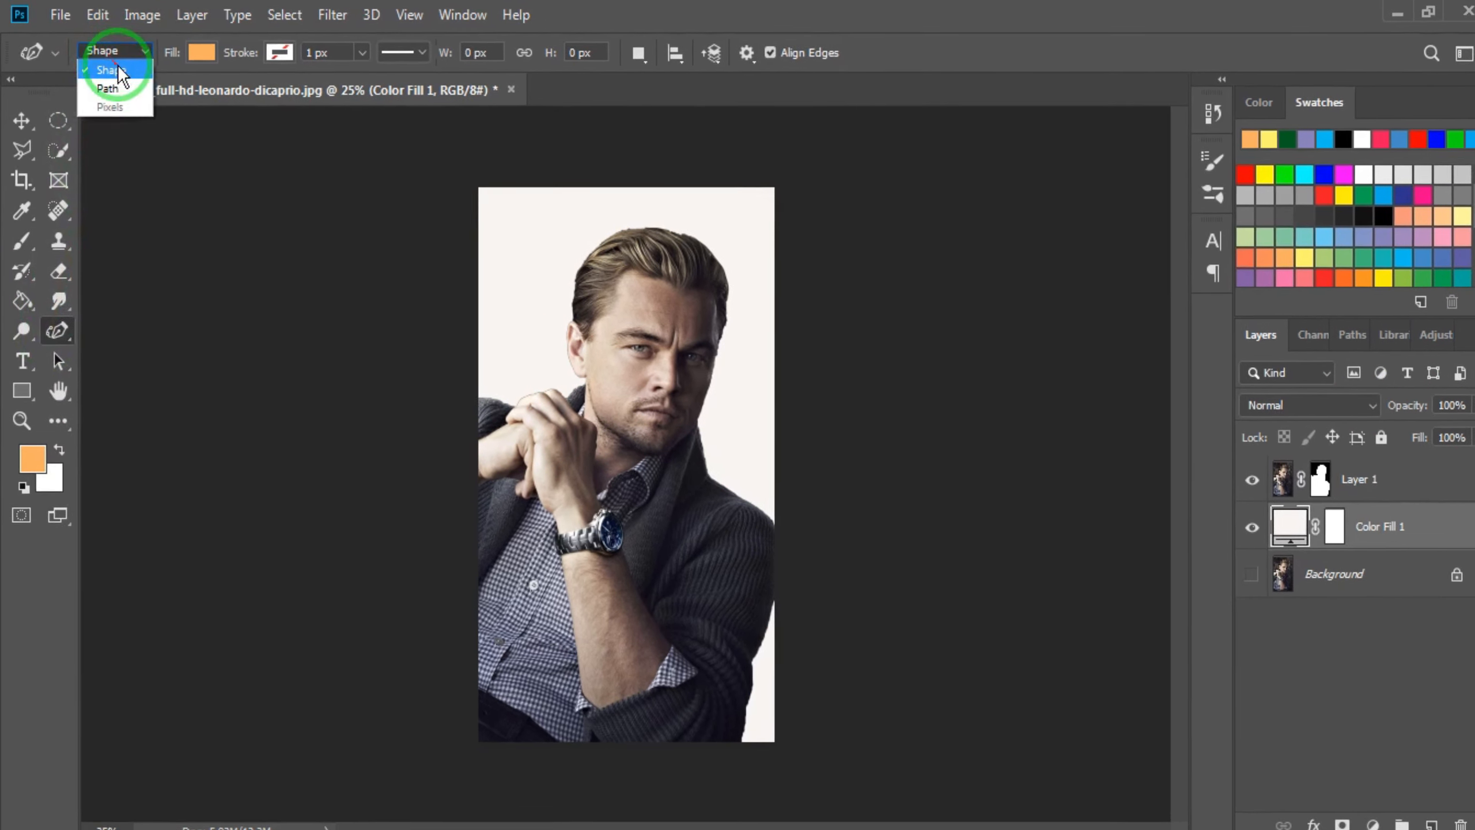
left_click(122, 72)
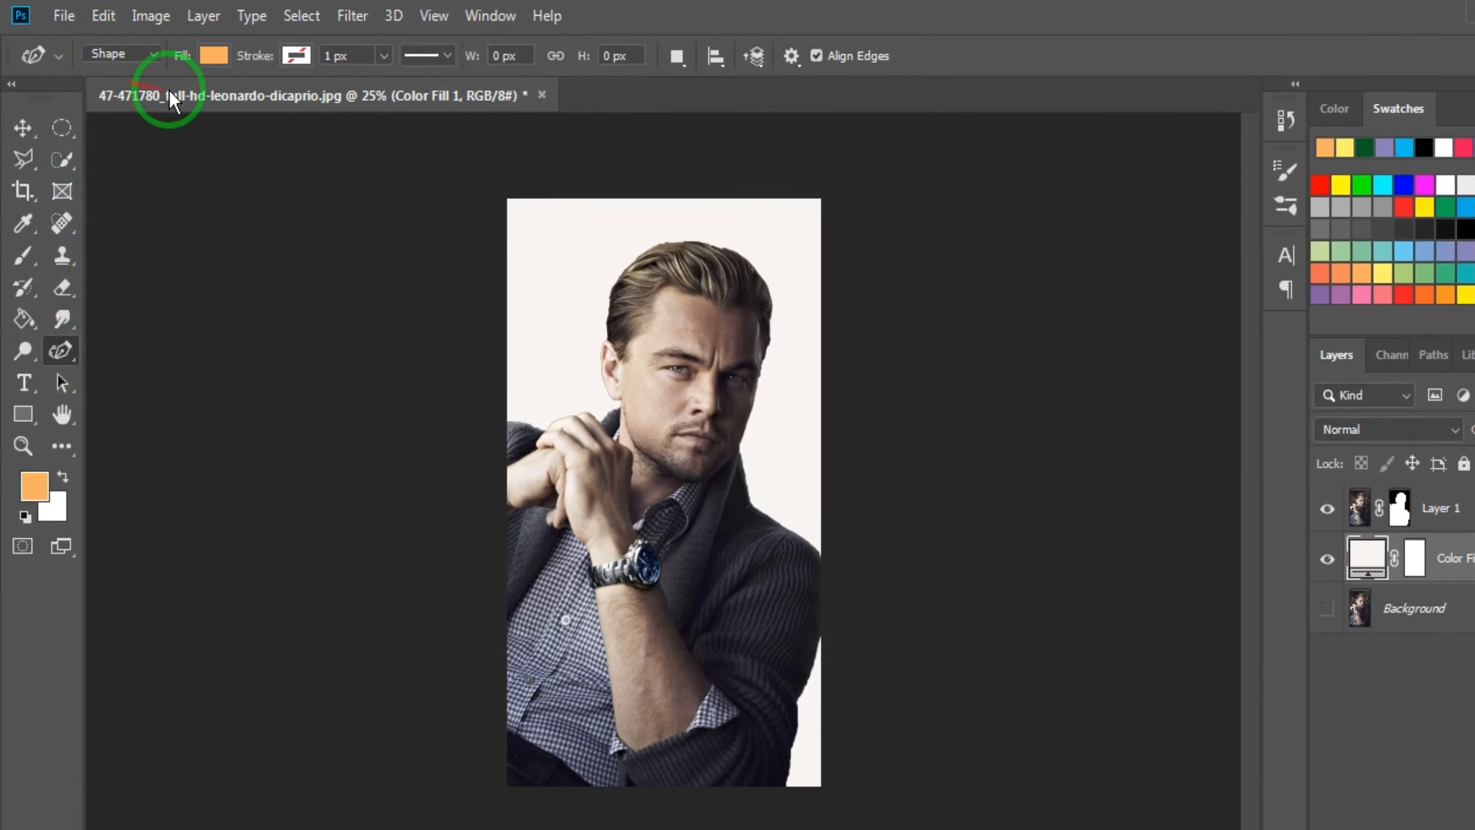
left_click(217, 57)
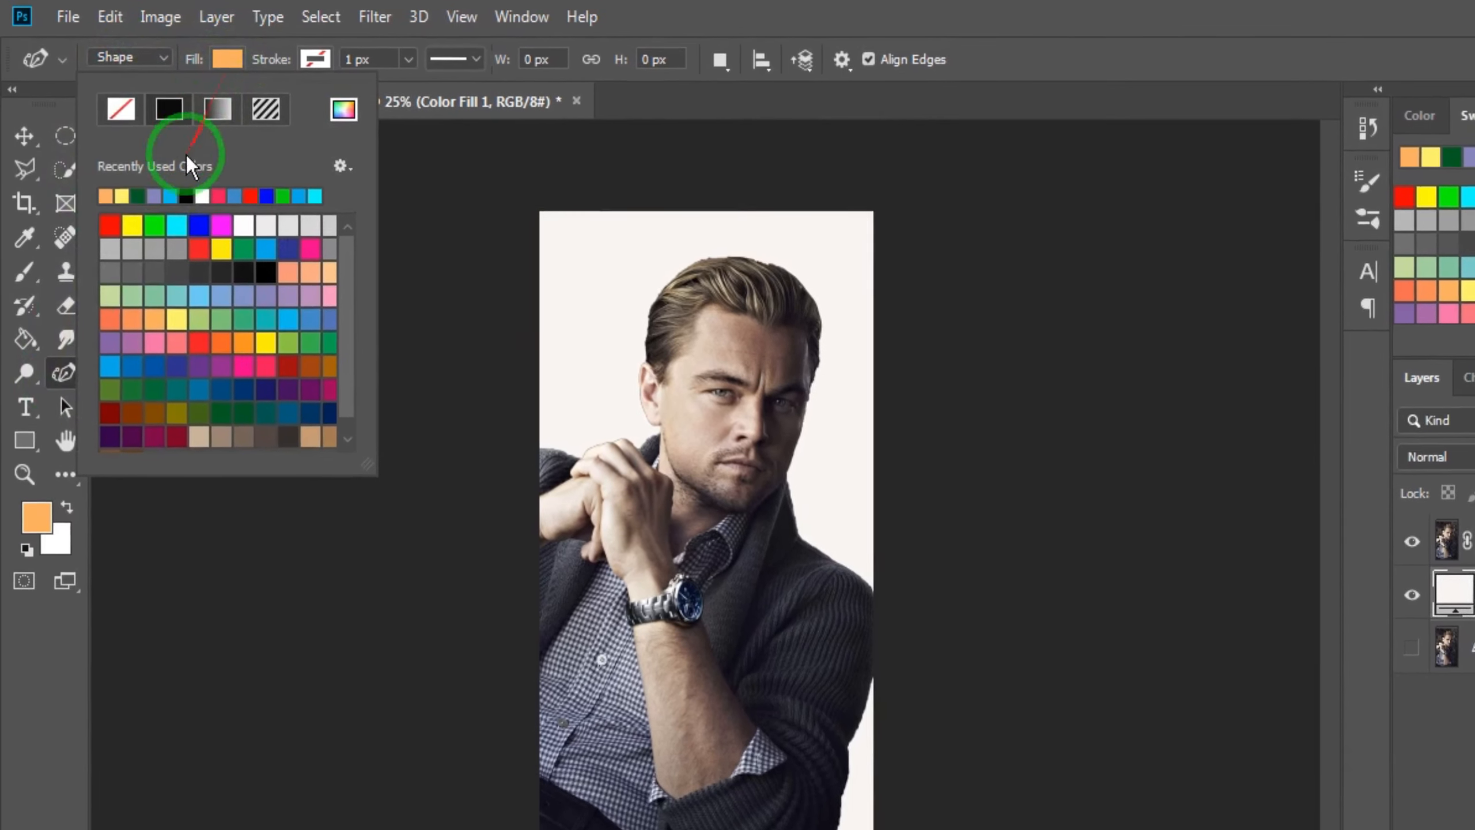
left_click(177, 199)
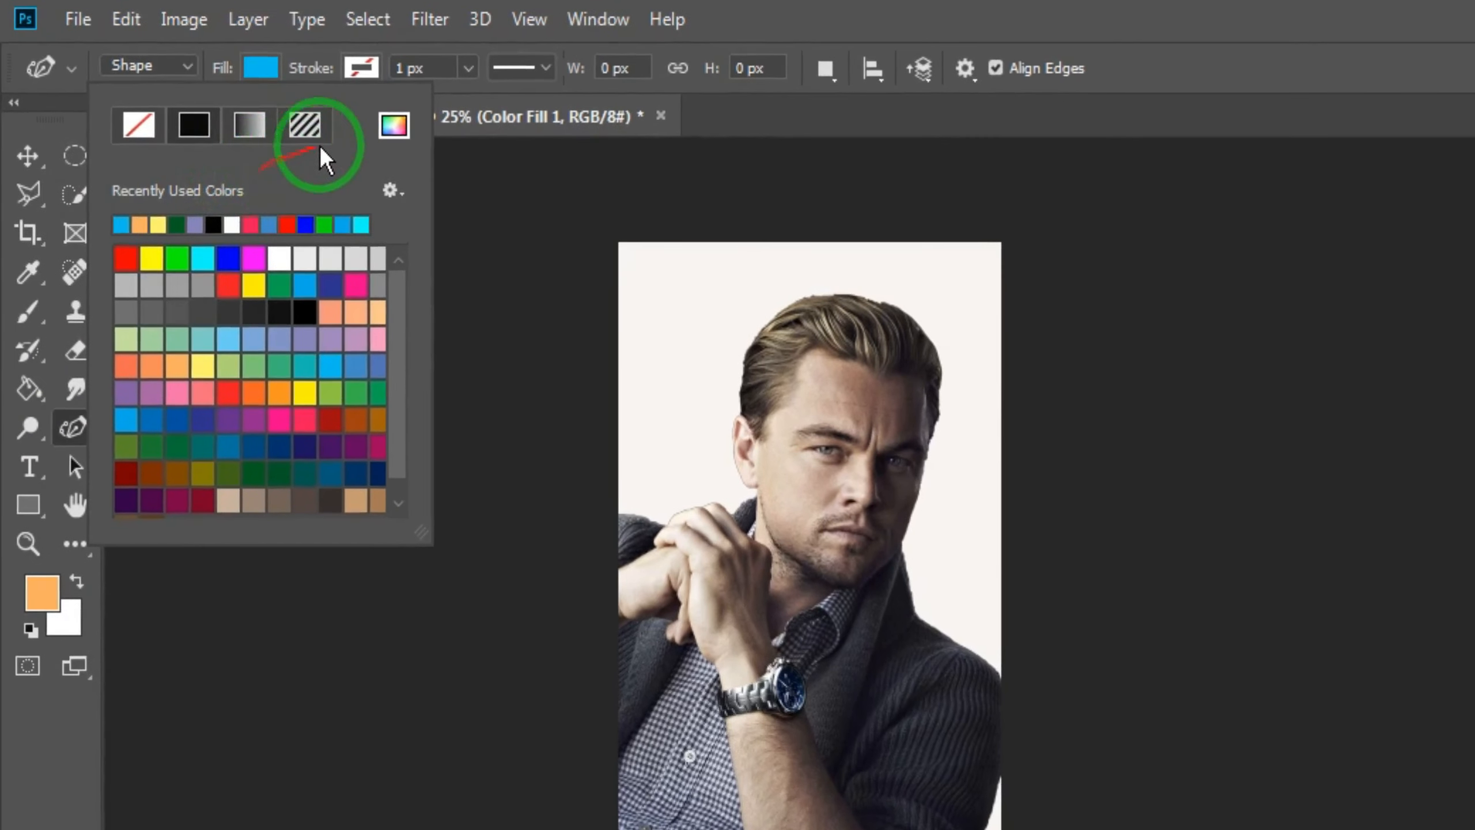
left_click(368, 69)
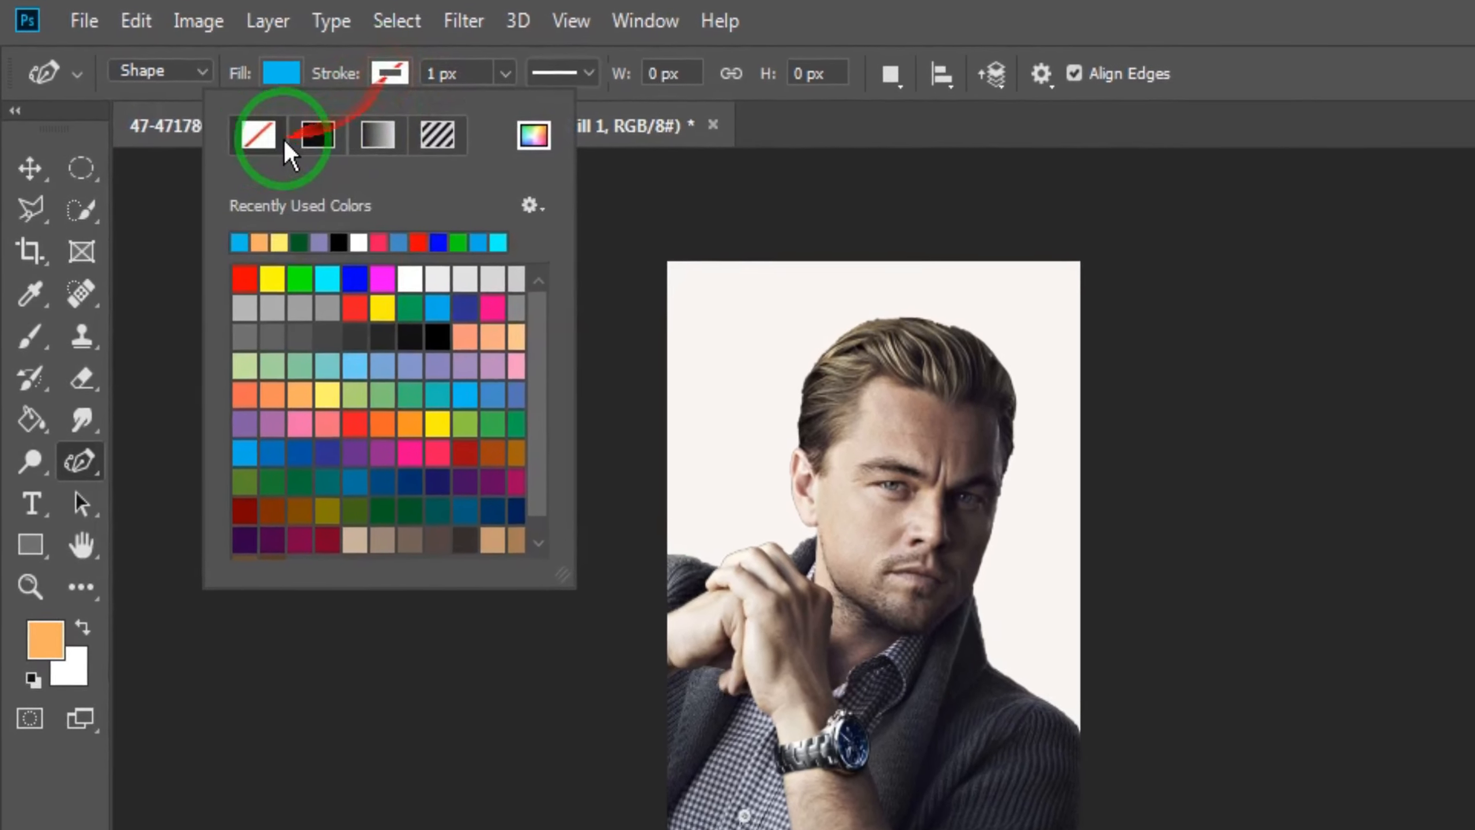
left_click(814, 8)
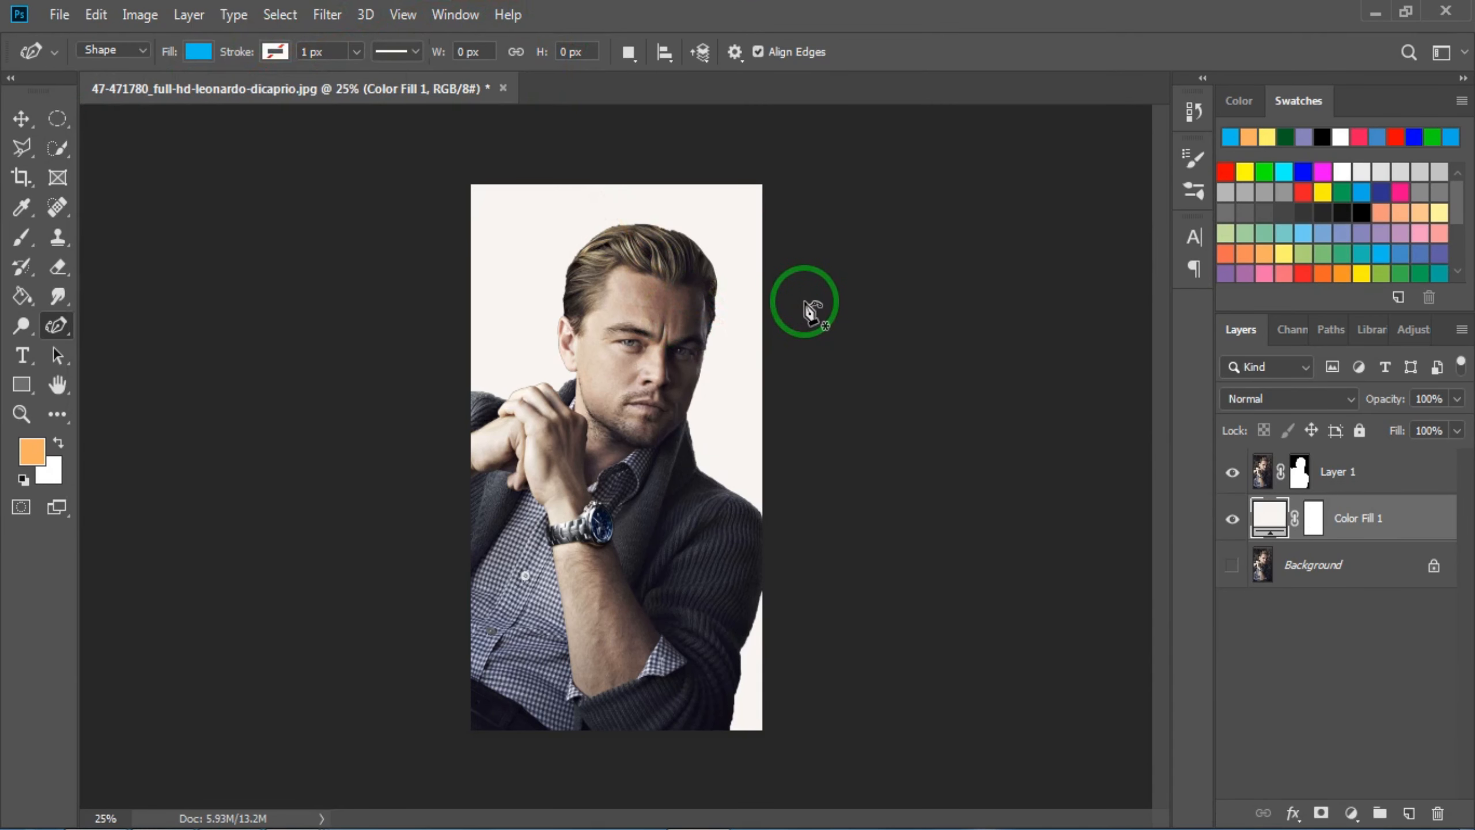
Draw a wavy curve at the man's forehead height, starting beyond the photo's right edge and ending beyond its left edge.
left_click(804, 301)
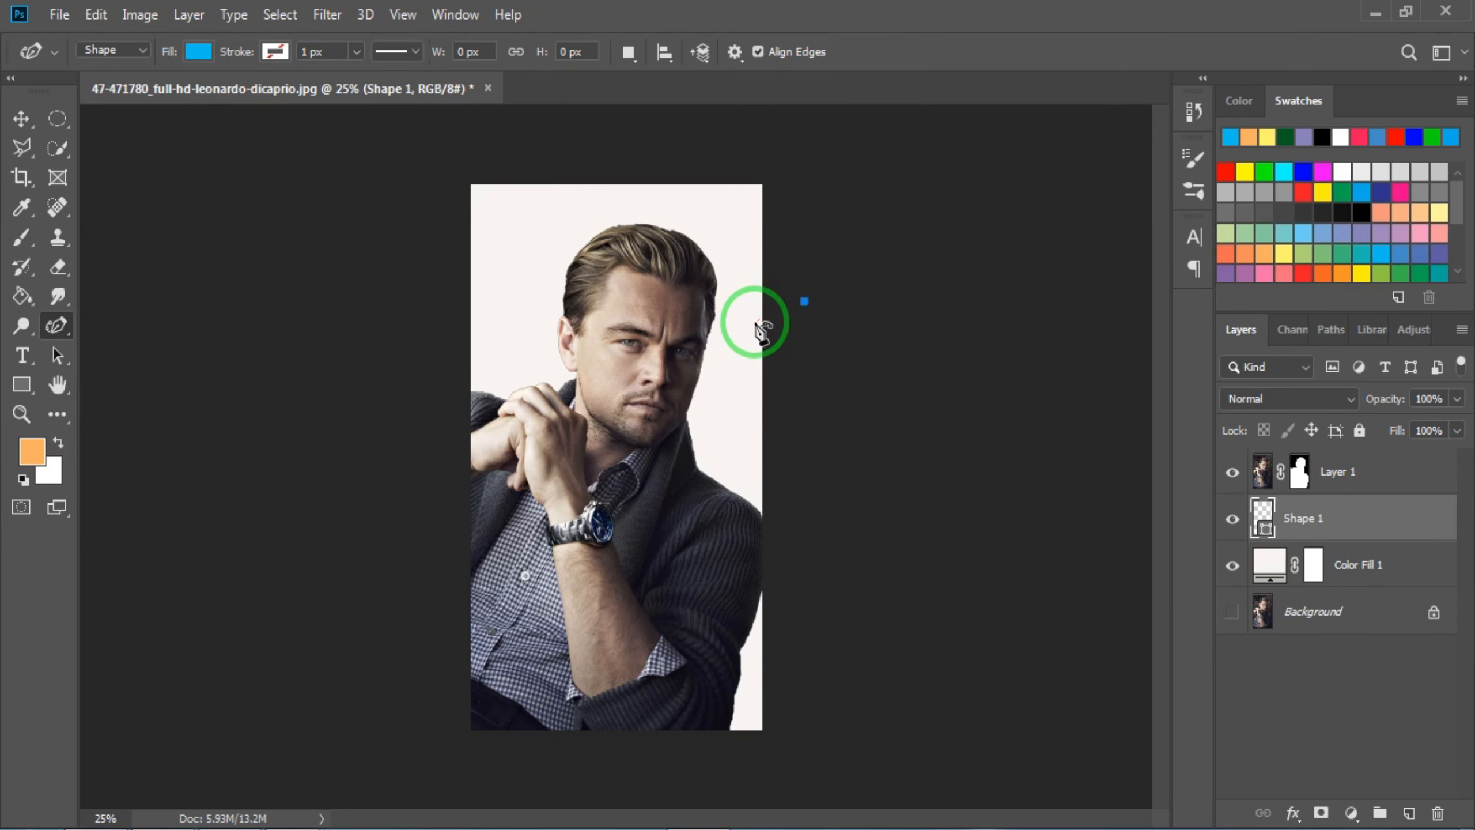
left_click_drag(755, 322, 682, 307)
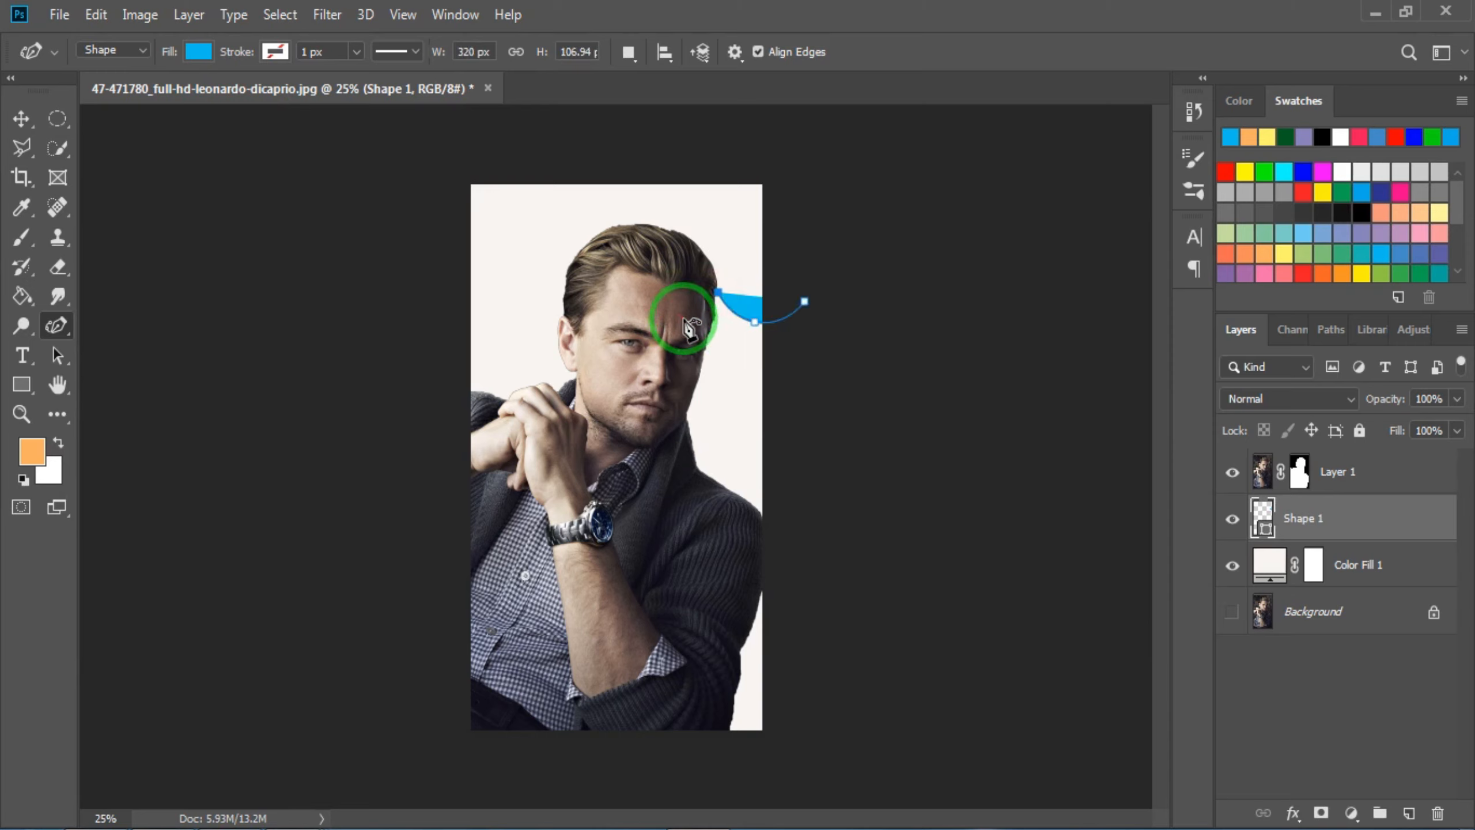
left_click(683, 318)
left_click_drag(636, 288, 616, 304)
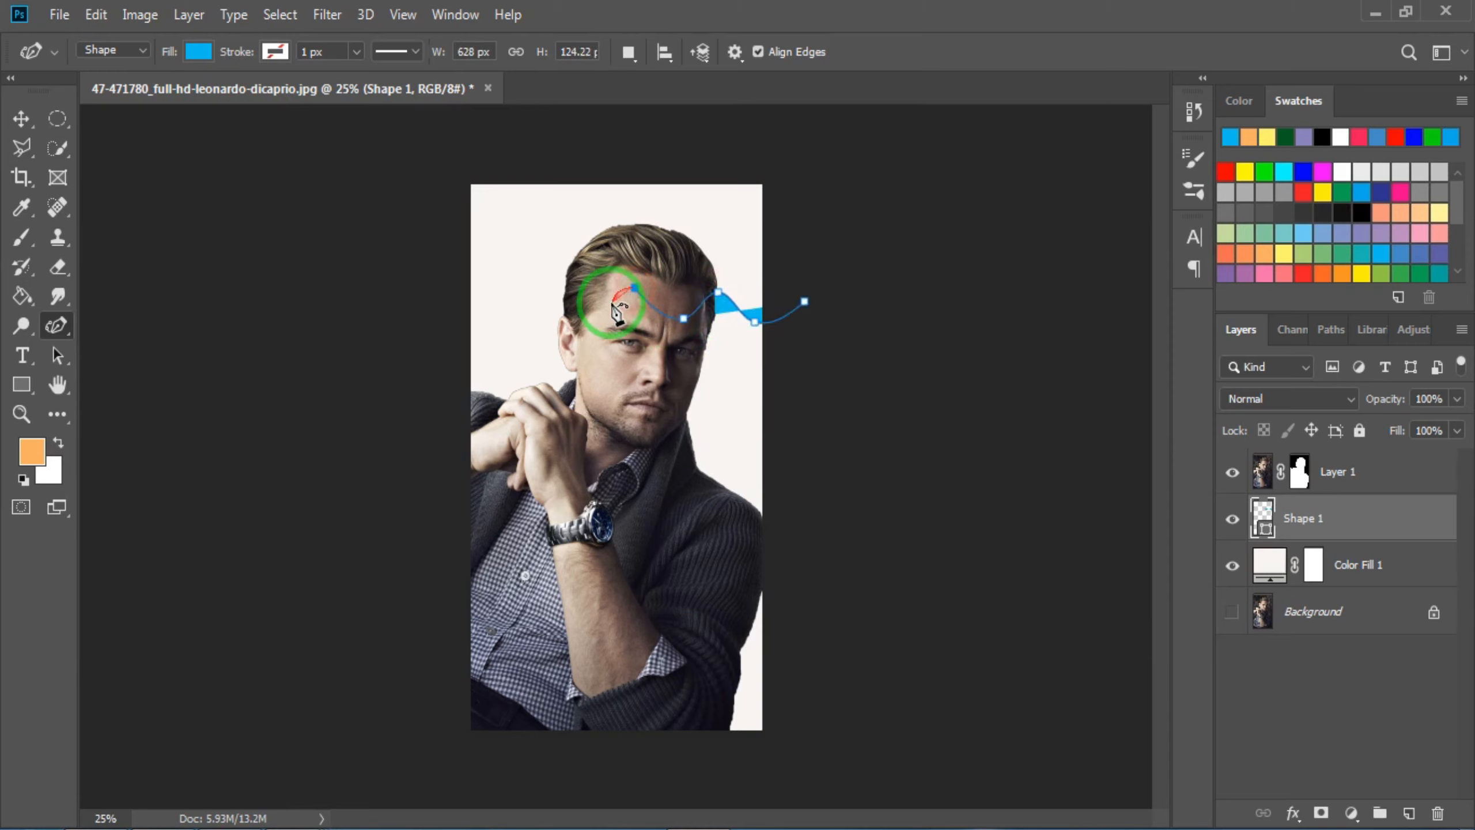
left_click(605, 319)
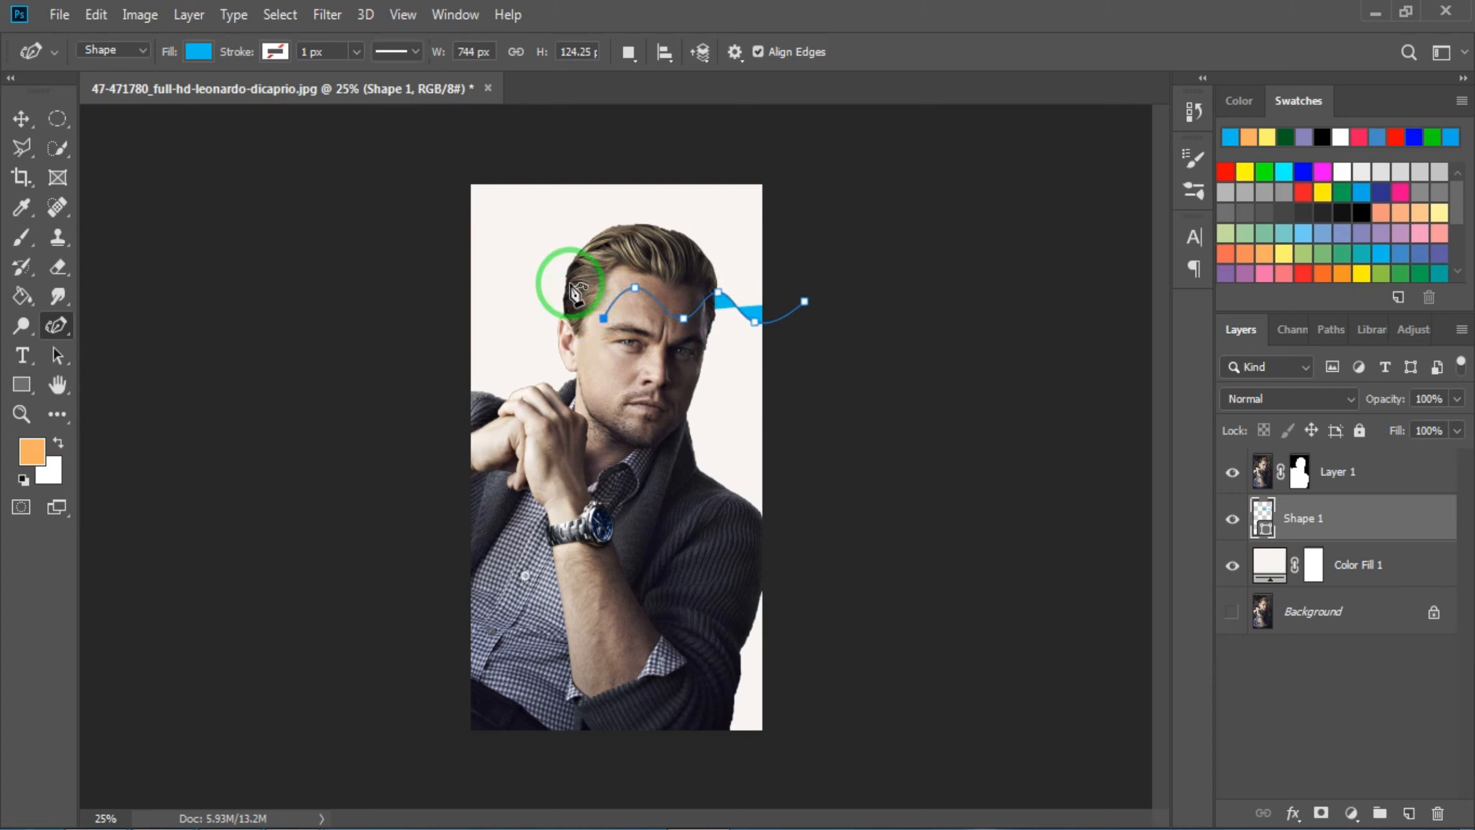
left_click(564, 287)
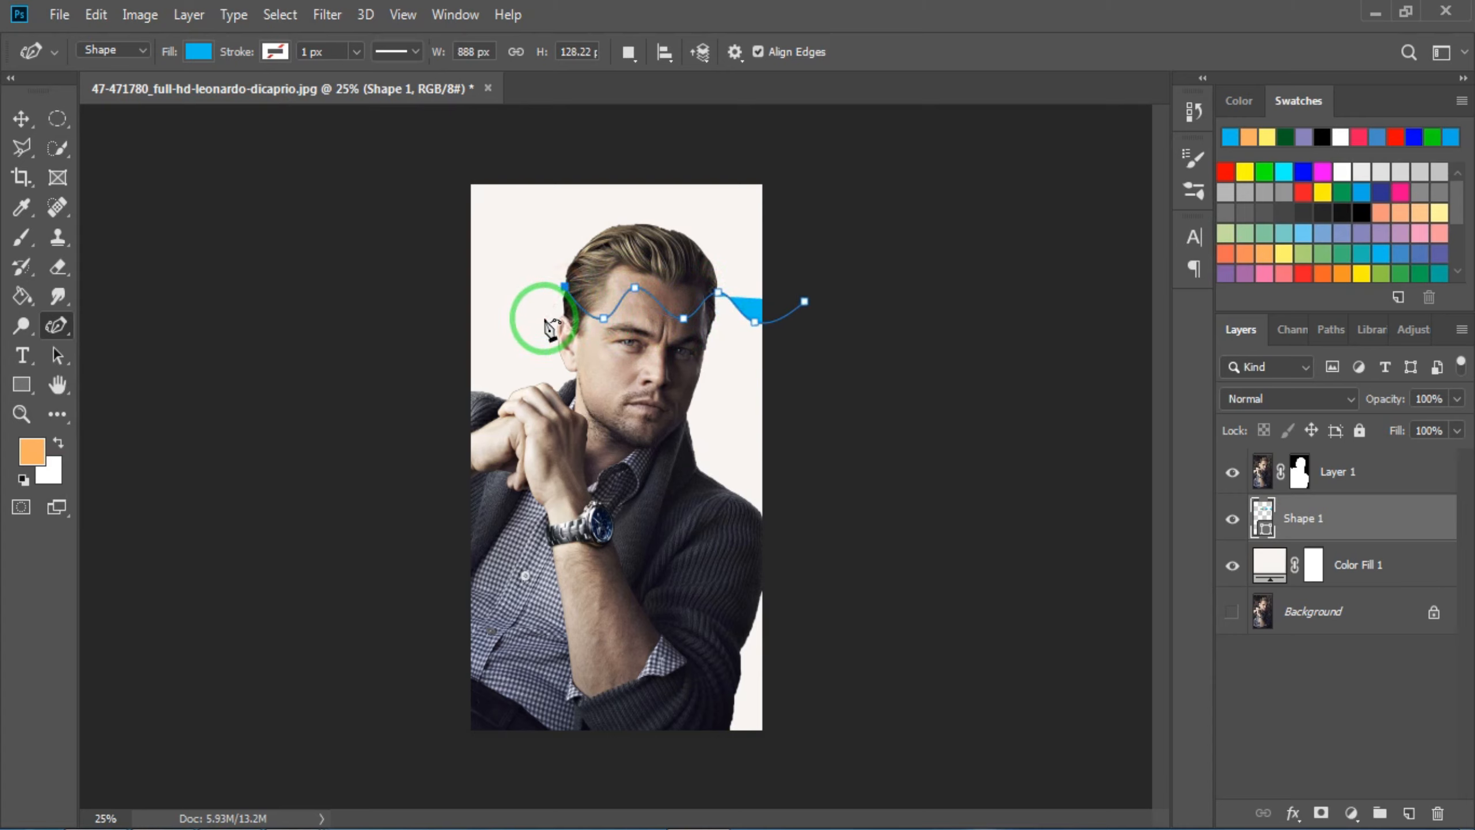
left_click(544, 318)
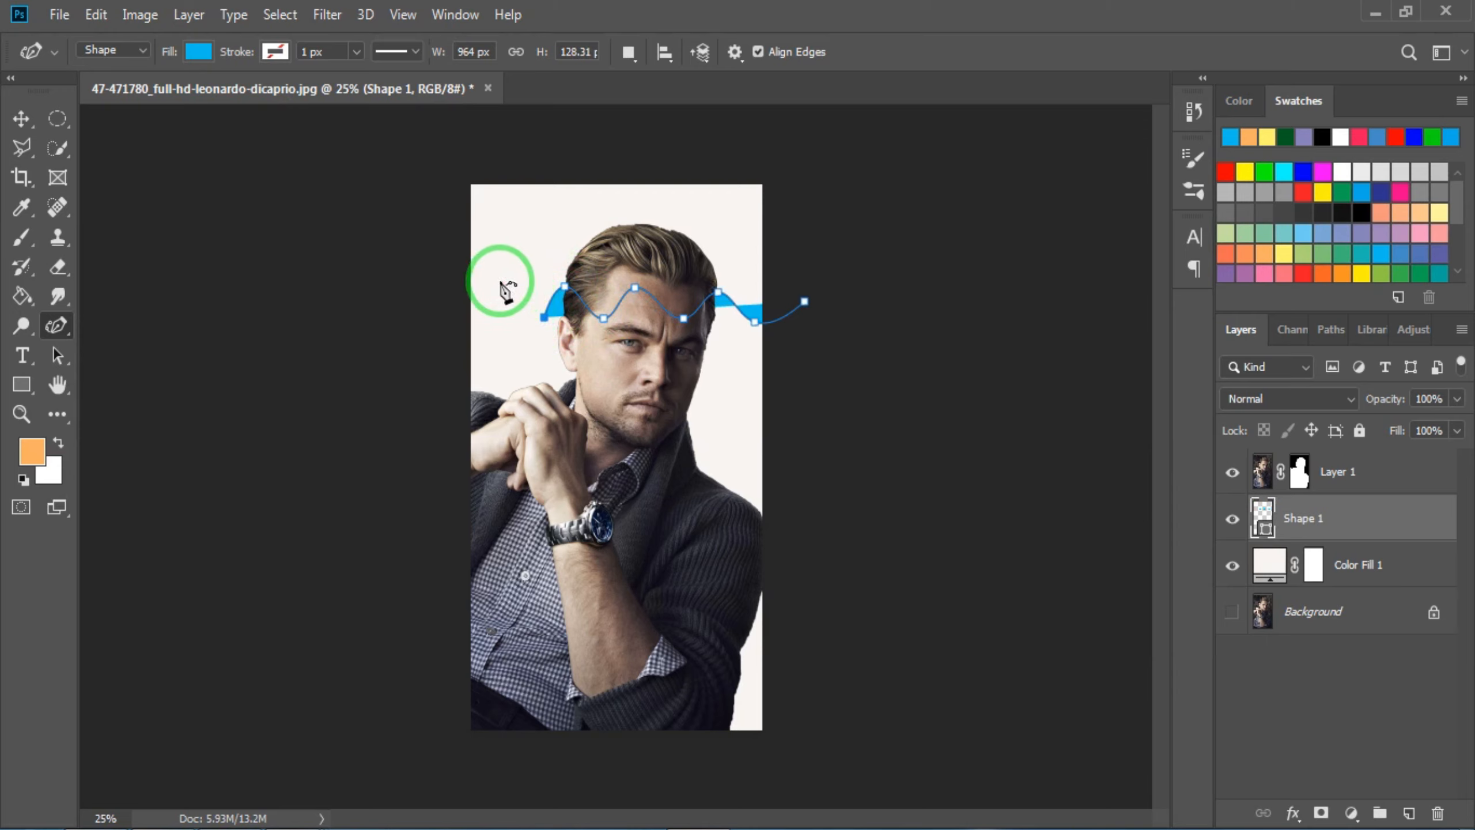
left_click(500, 281)
left_click(484, 318)
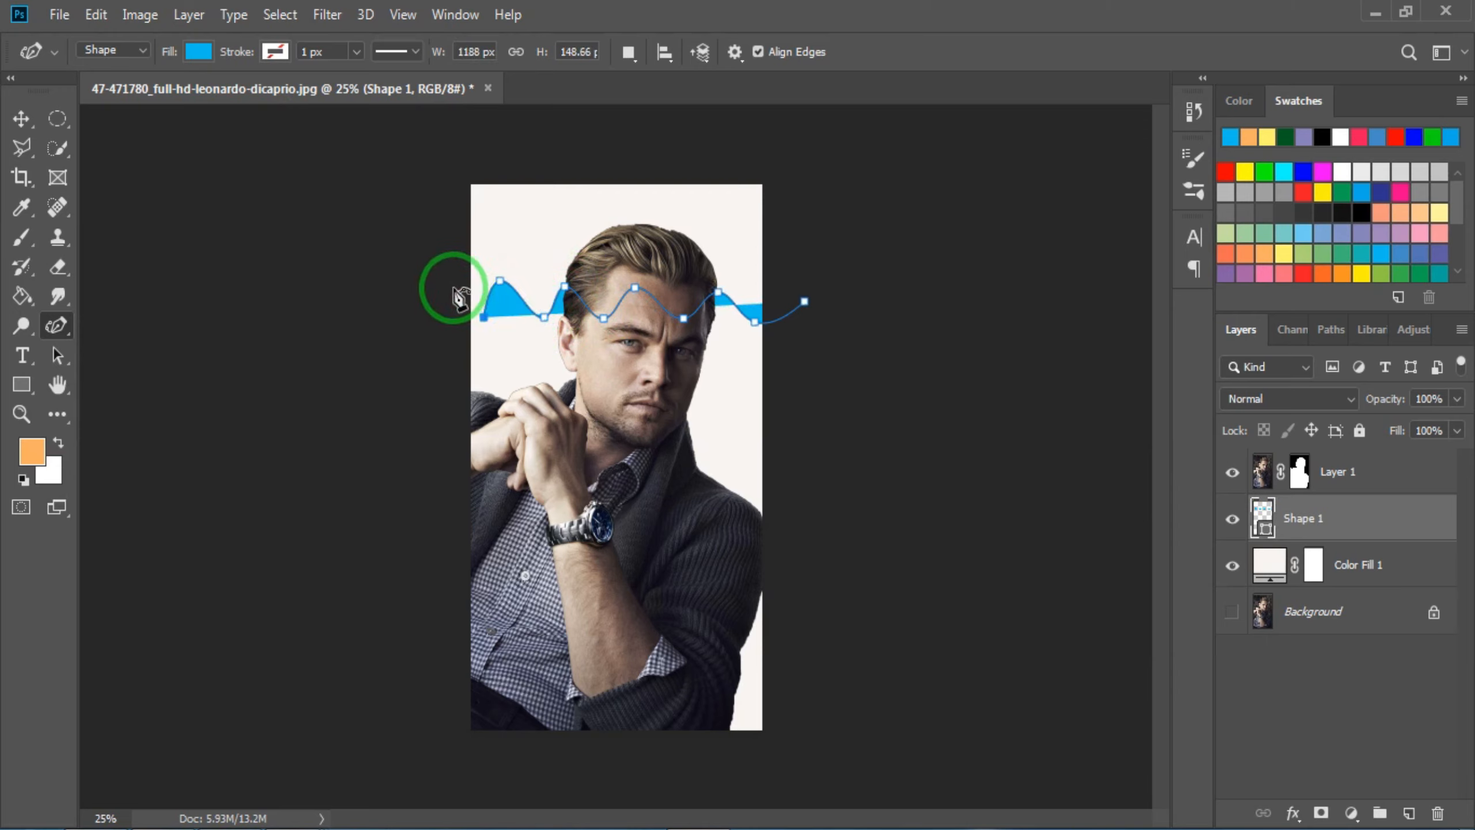
left_click_drag(445, 280, 421, 306)
Continue the wavy path around the outside of the photo's lower part and close it into a blue shape.
left_click(371, 566)
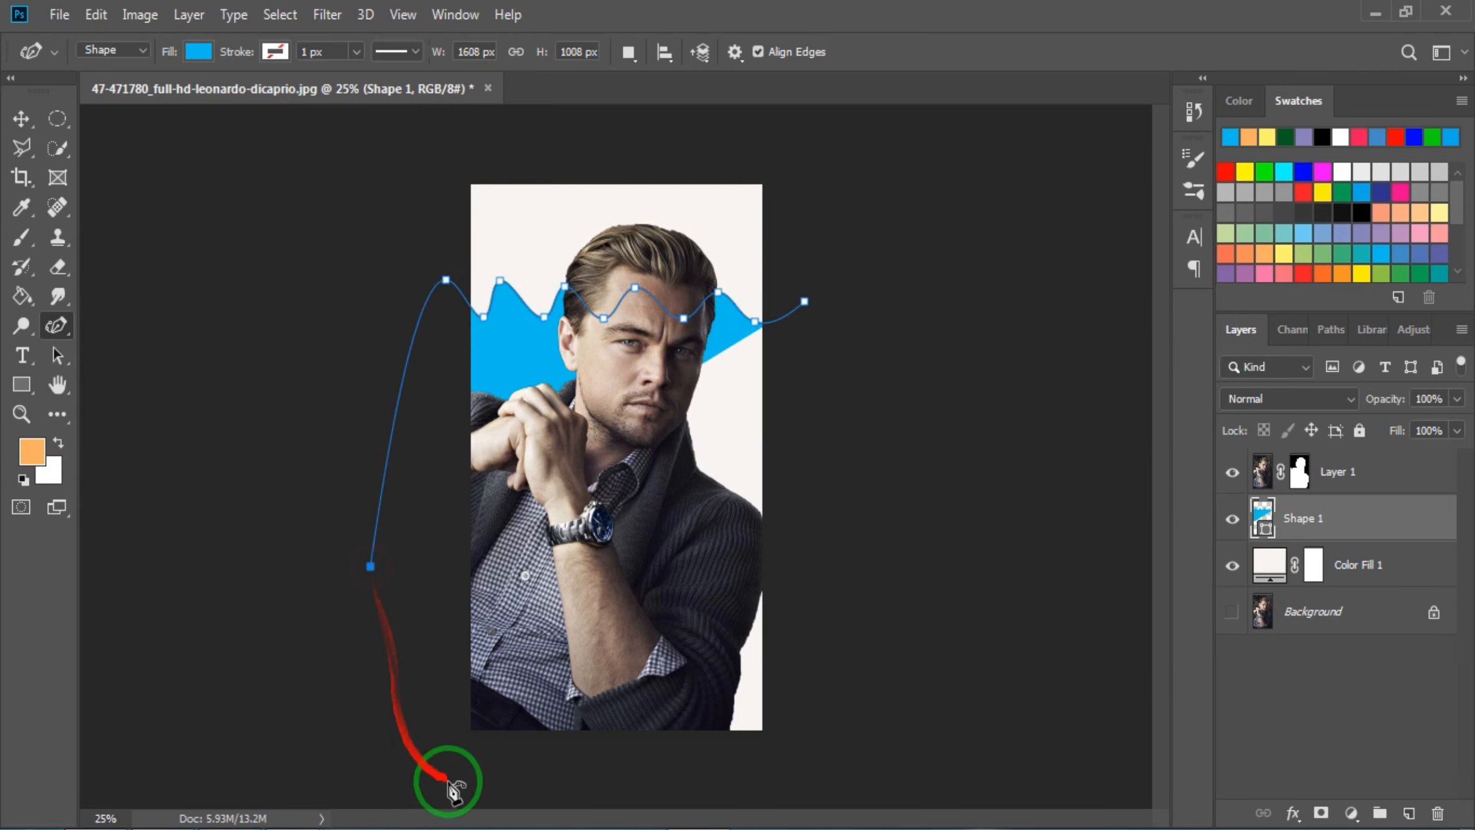
left_click(483, 782)
left_click(772, 770)
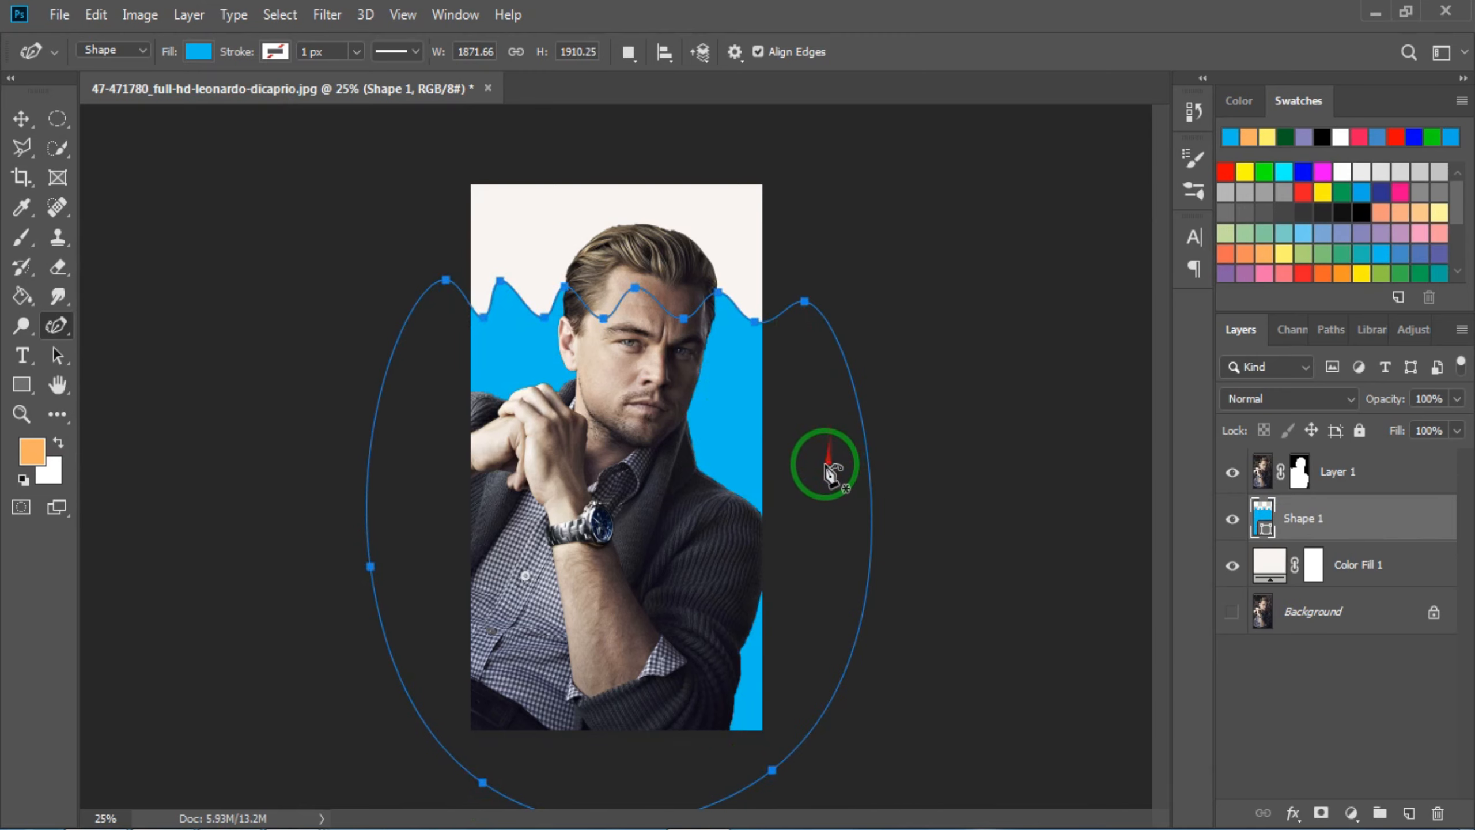
key("Return")
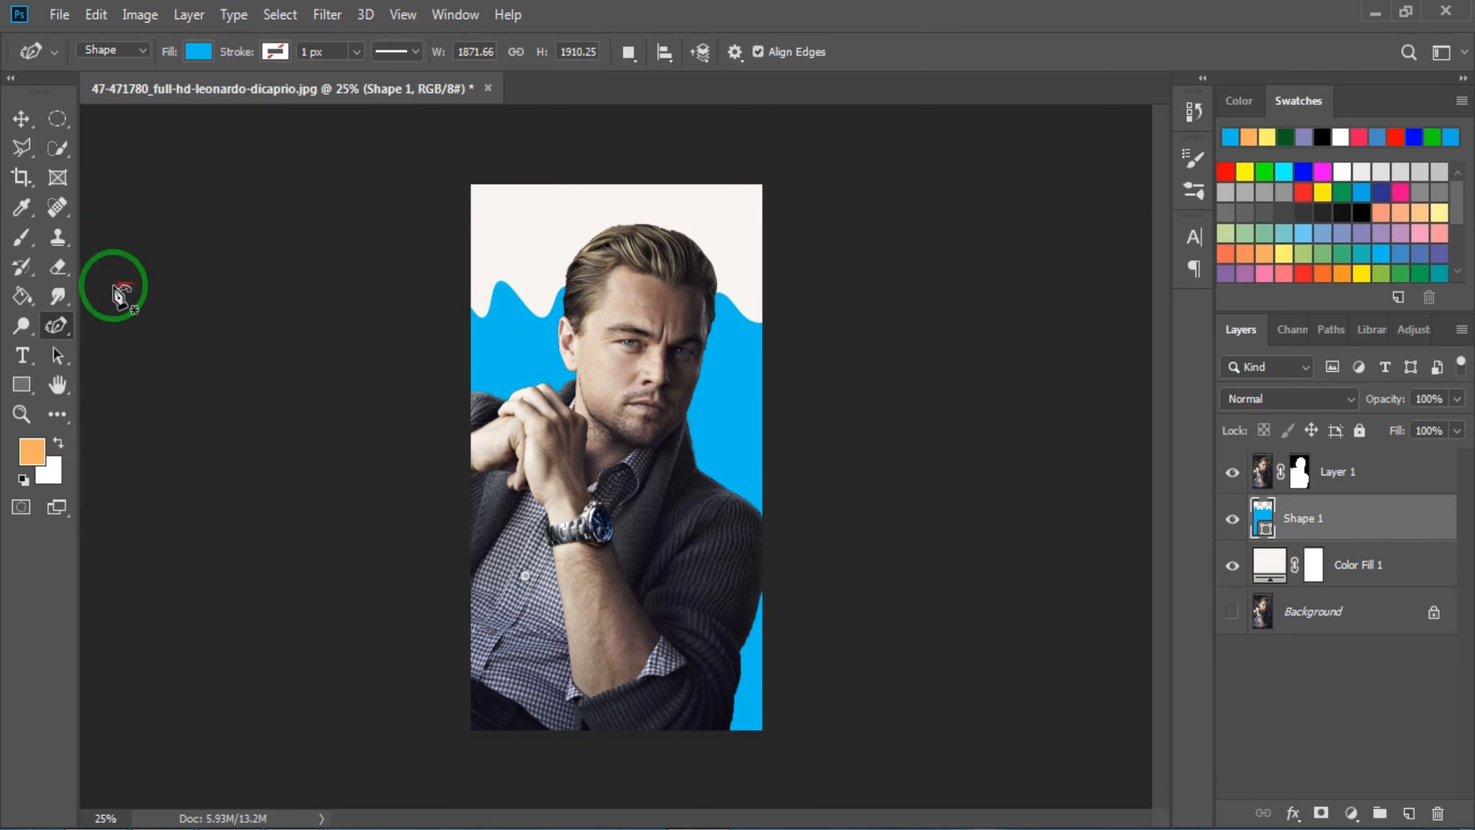
Rasterize Shape 1 and fill its empty area above the wave with the orange foreground color using the Paint Bucket.
left_click(22, 296)
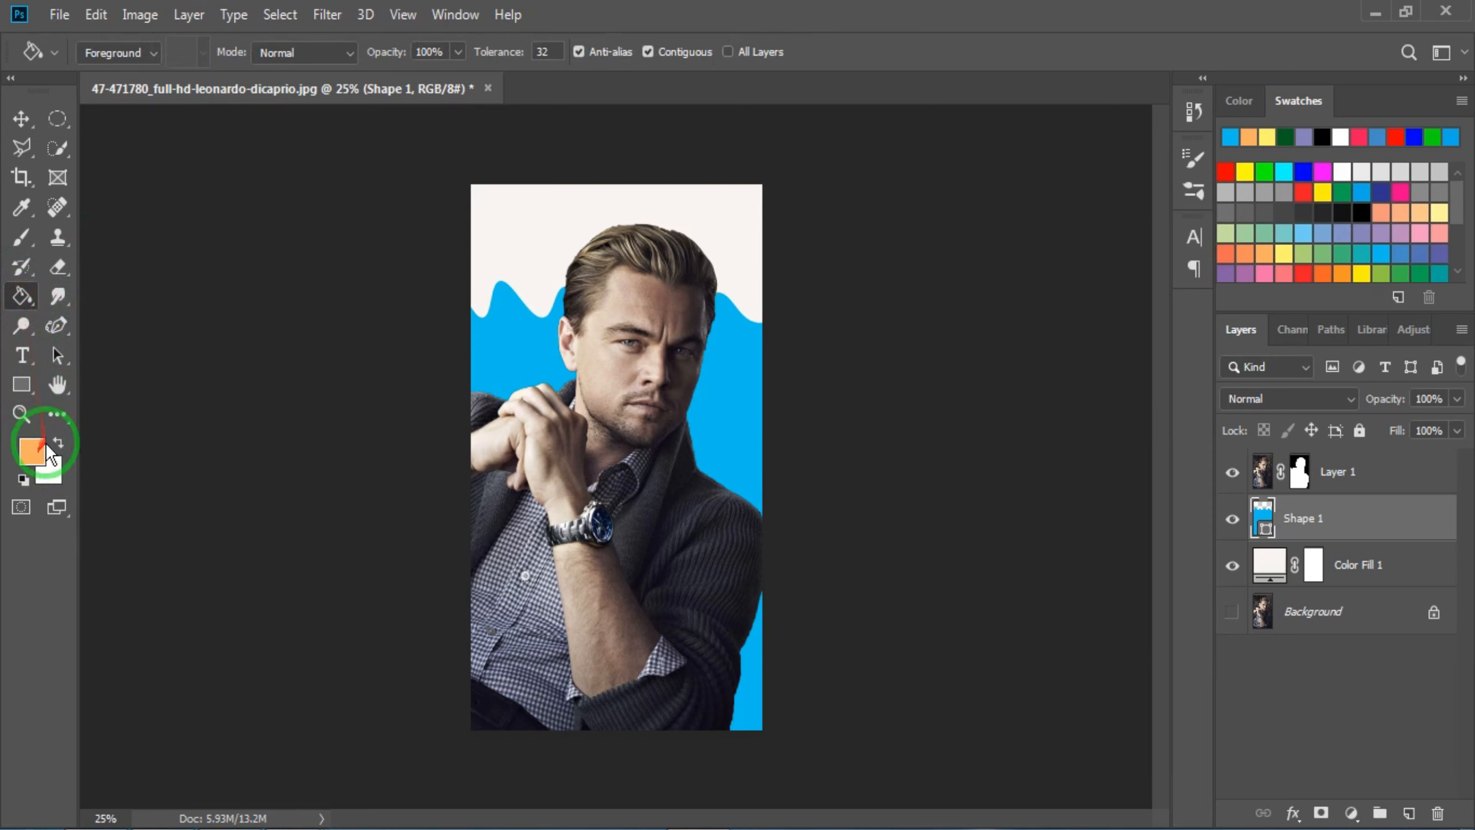
left_click(516, 222)
left_click(639, 331)
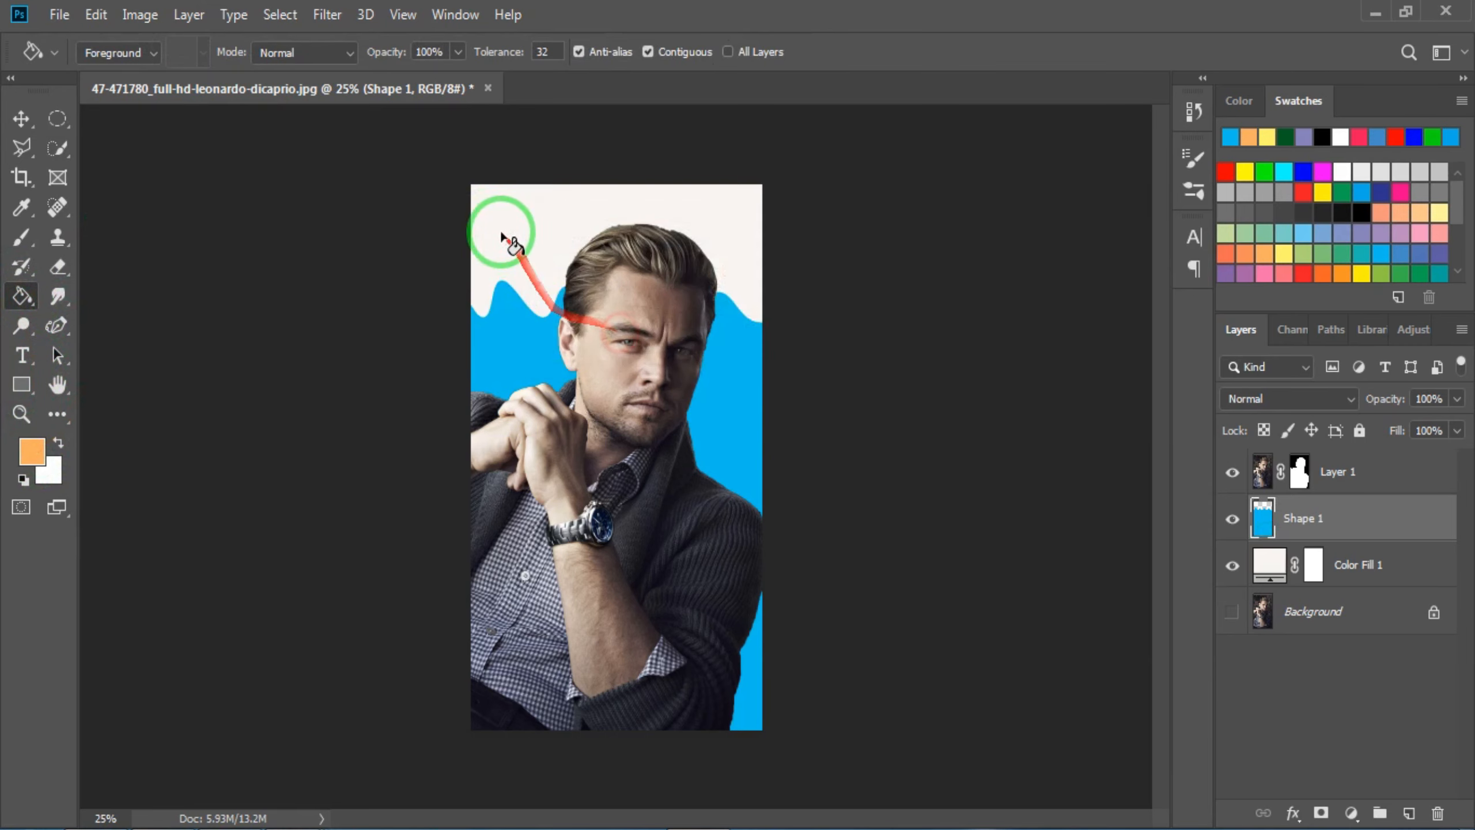
left_click(490, 228)
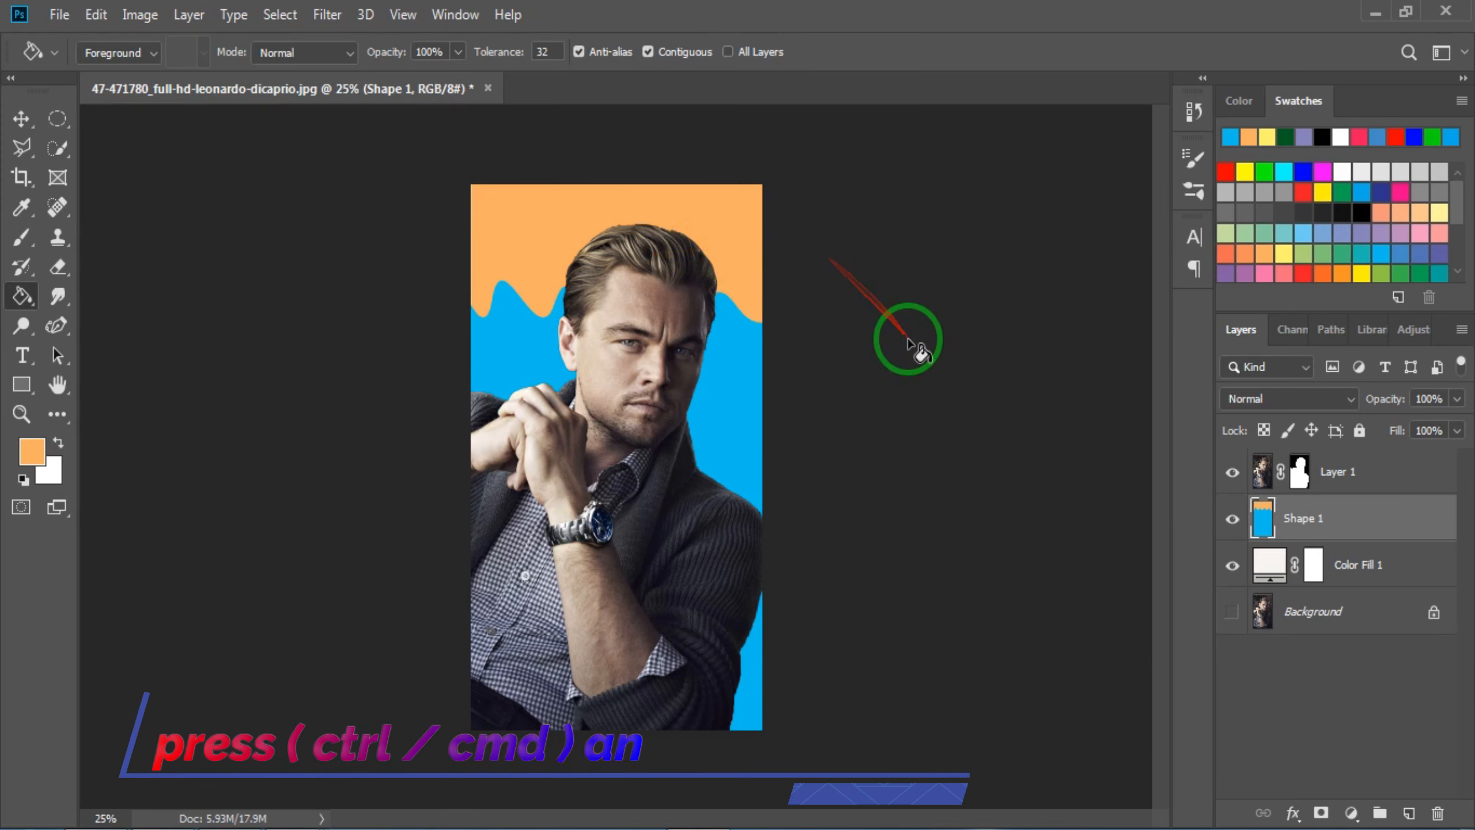
Combine Layer 1, Shape 1 and Color Fill 1 into a single smart object.
left_click(1359, 490, "ctrl")
left_click(1368, 565, "ctrl")
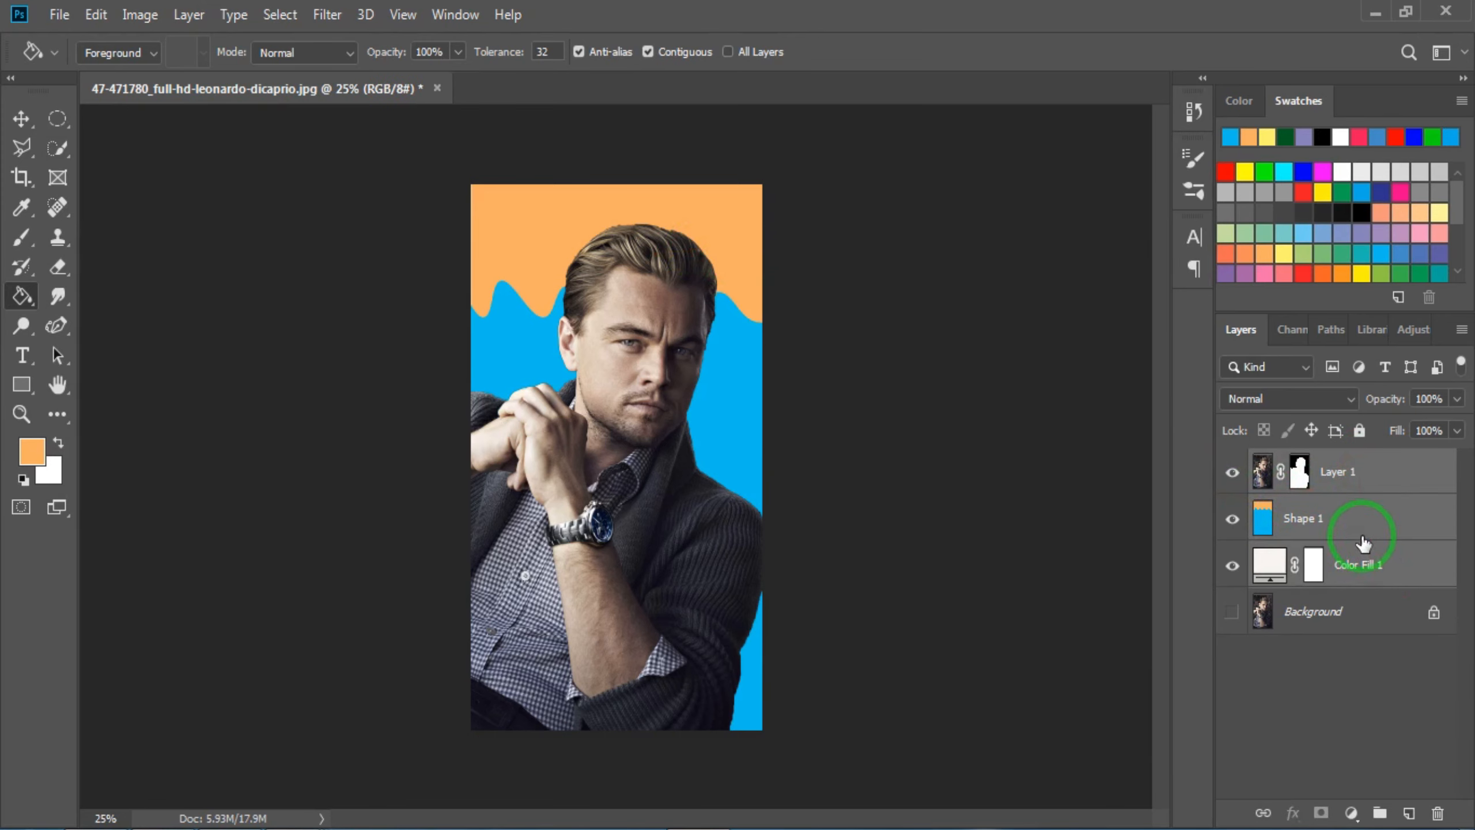
right_click(1360, 520)
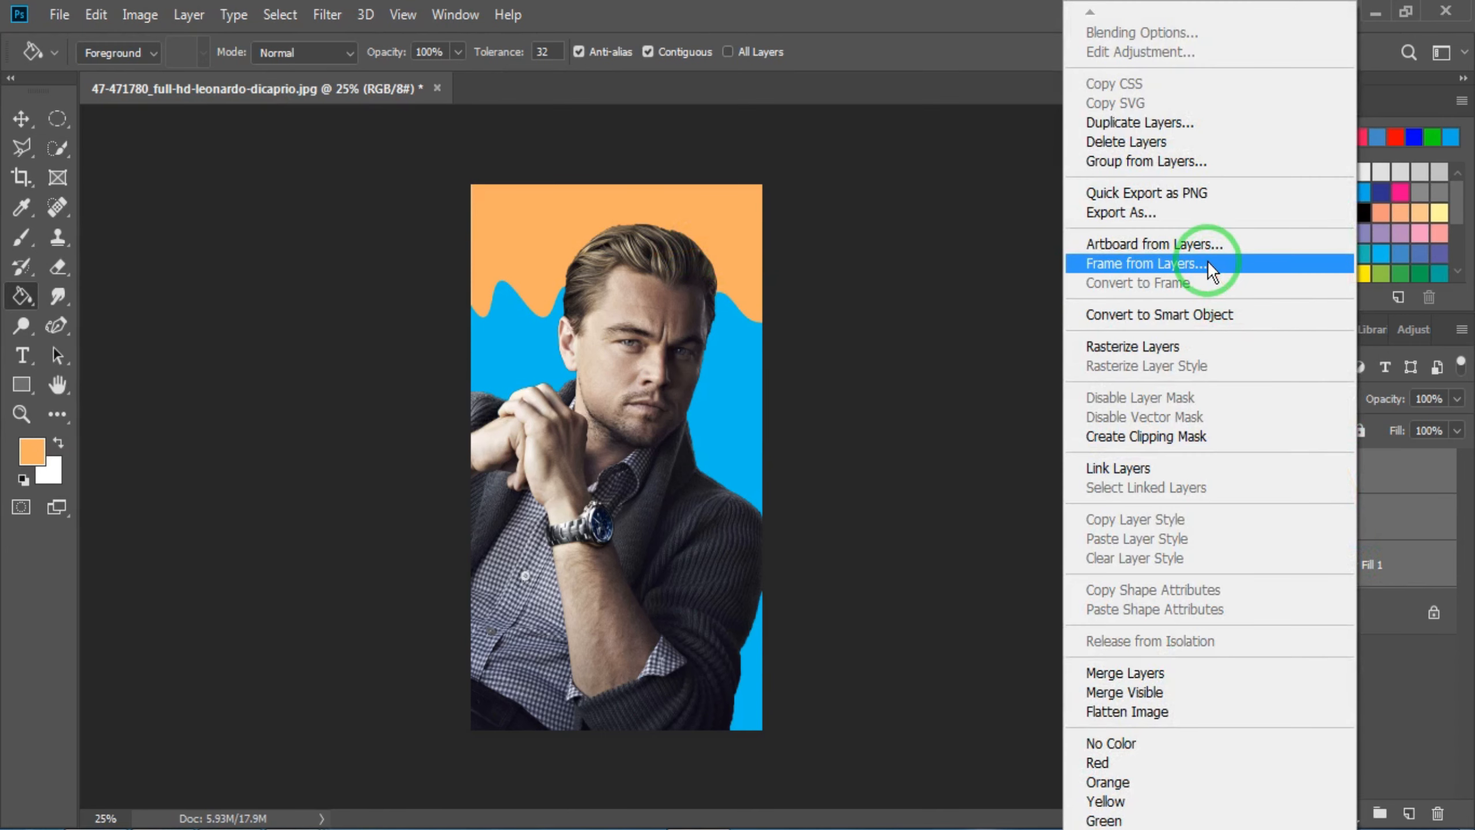
left_click(1215, 314)
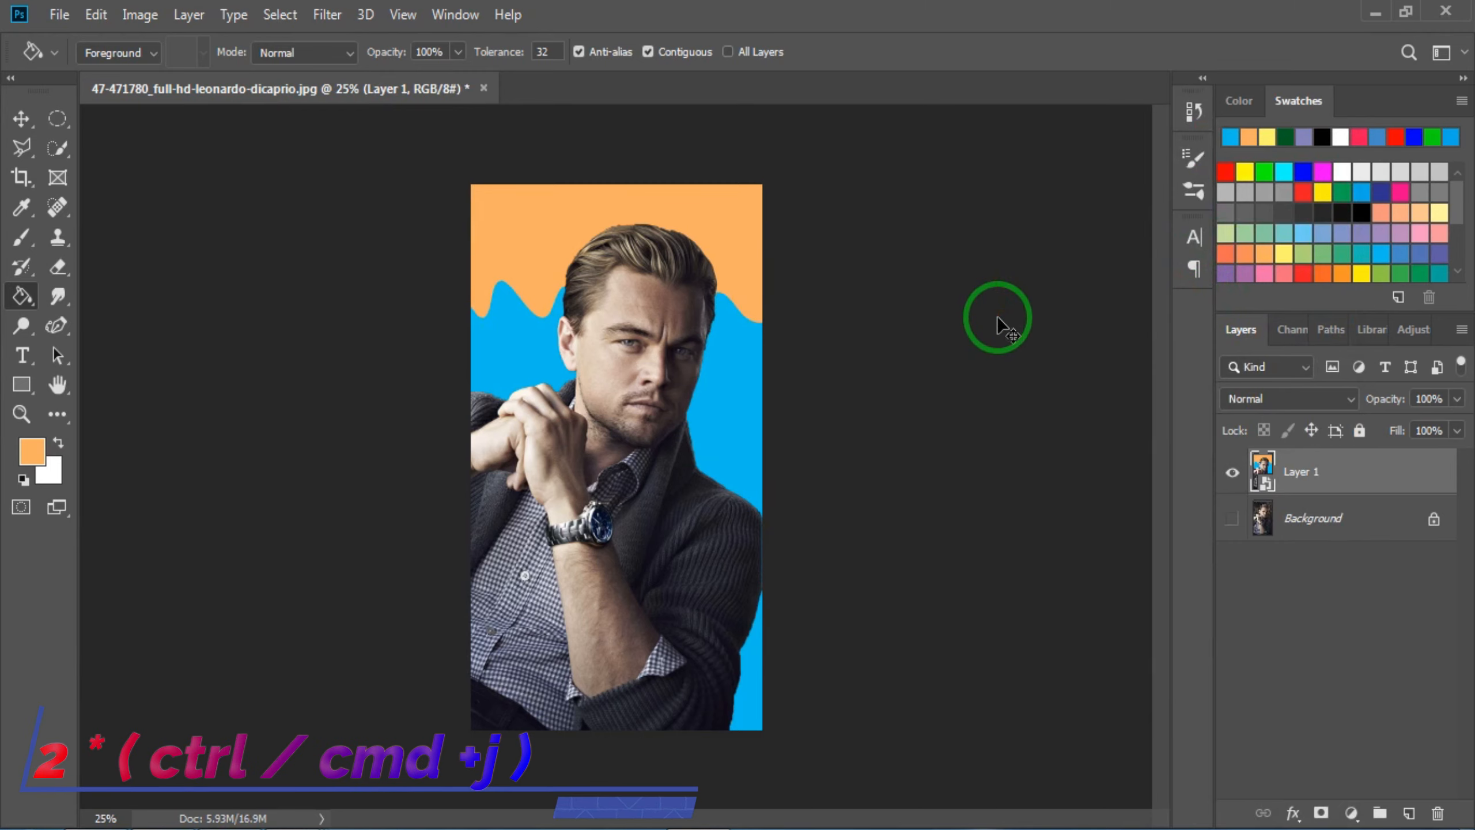
Duplicate the Layer 1 smart object twice and hide both copies.
key("ctrl+j")
key("ctrl+j")
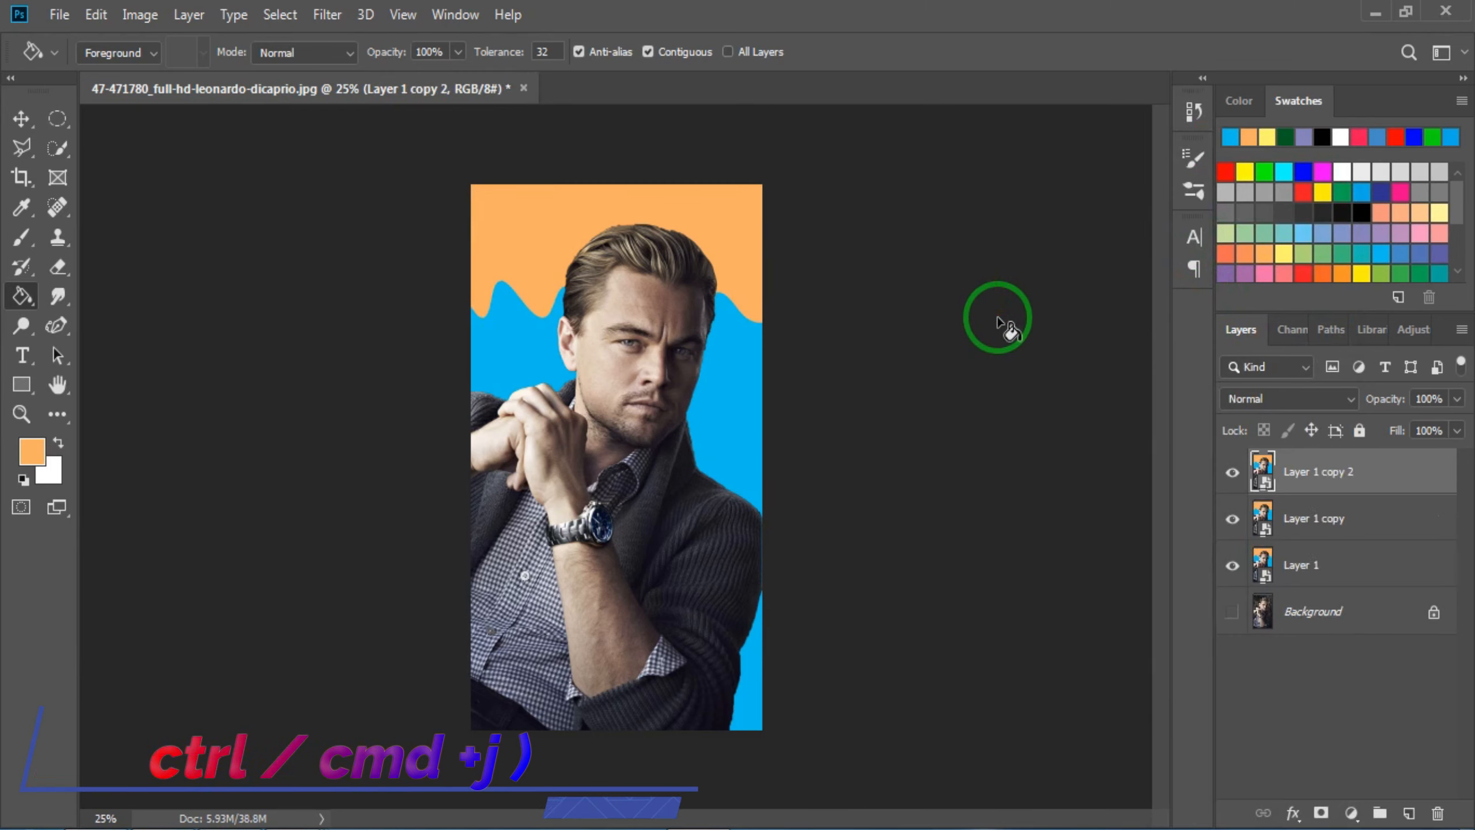
left_click(1229, 472)
left_click(1231, 518)
Apply the Poster Edges filter to Layer 1 with edge thickness 0, edge intensity 0 and posterization 2.
left_click(1312, 573)
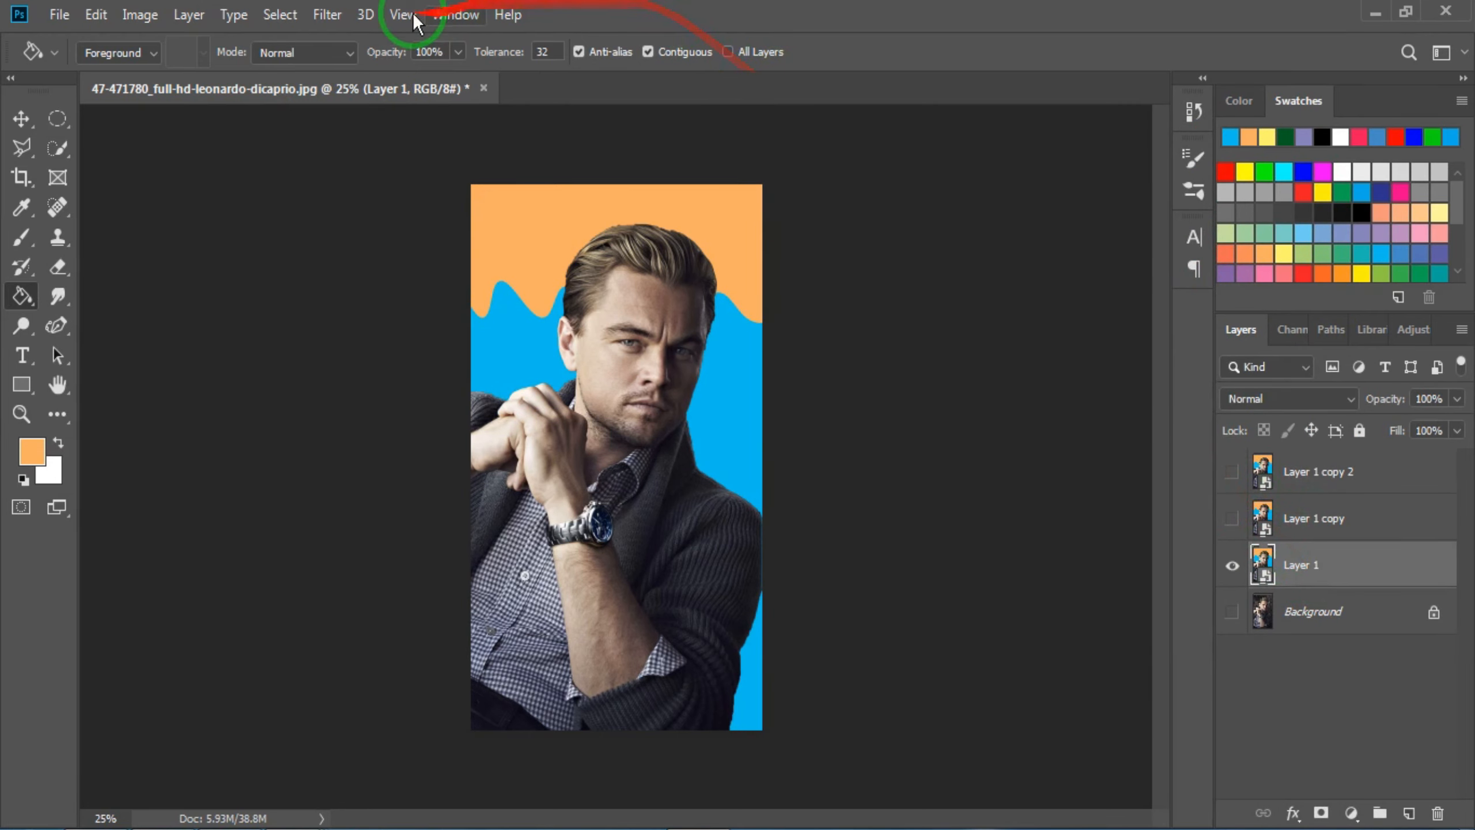
left_click(318, 17)
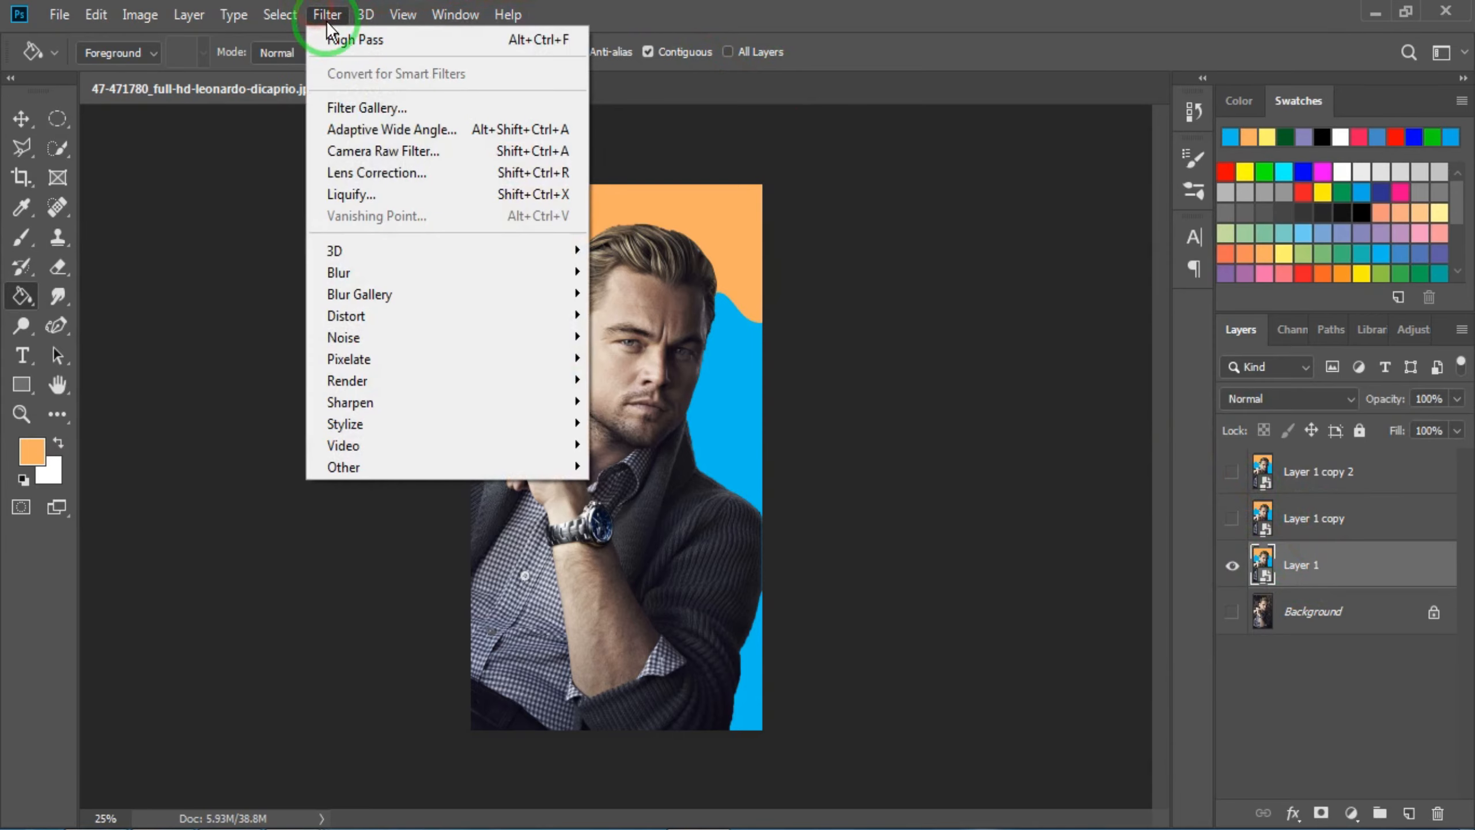
left_click(416, 110)
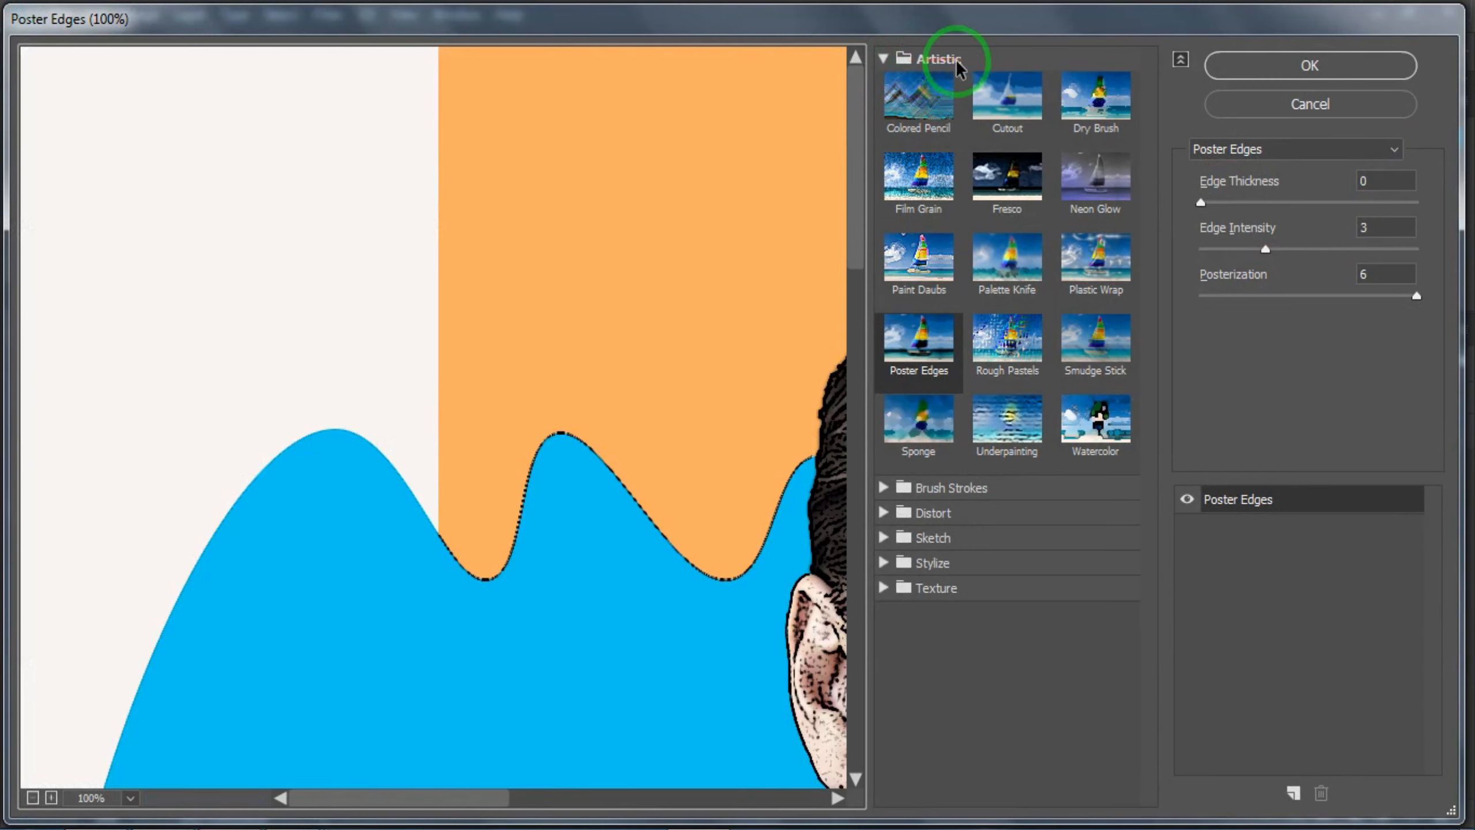
left_click(918, 349)
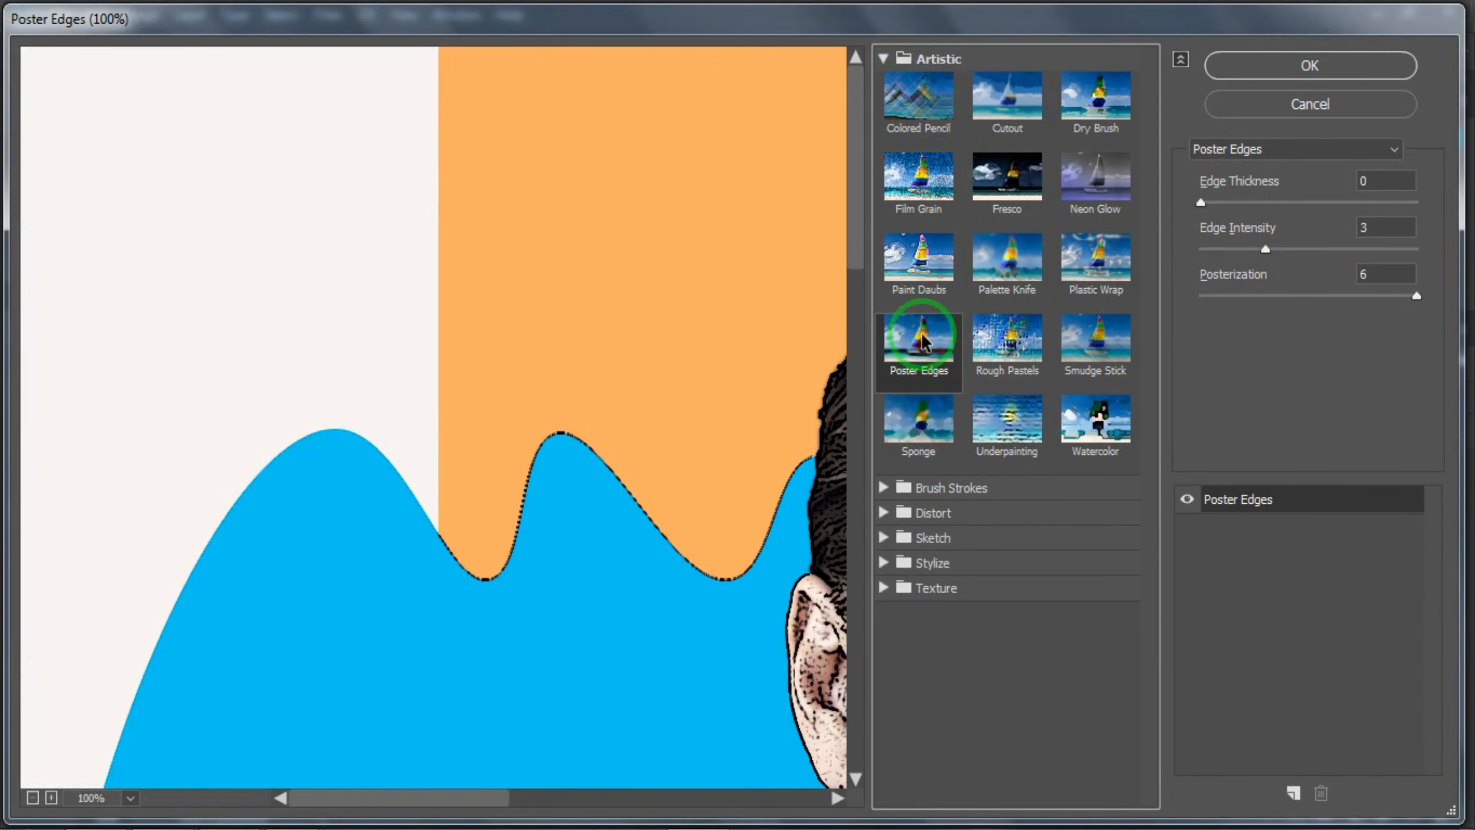
left_click(919, 341)
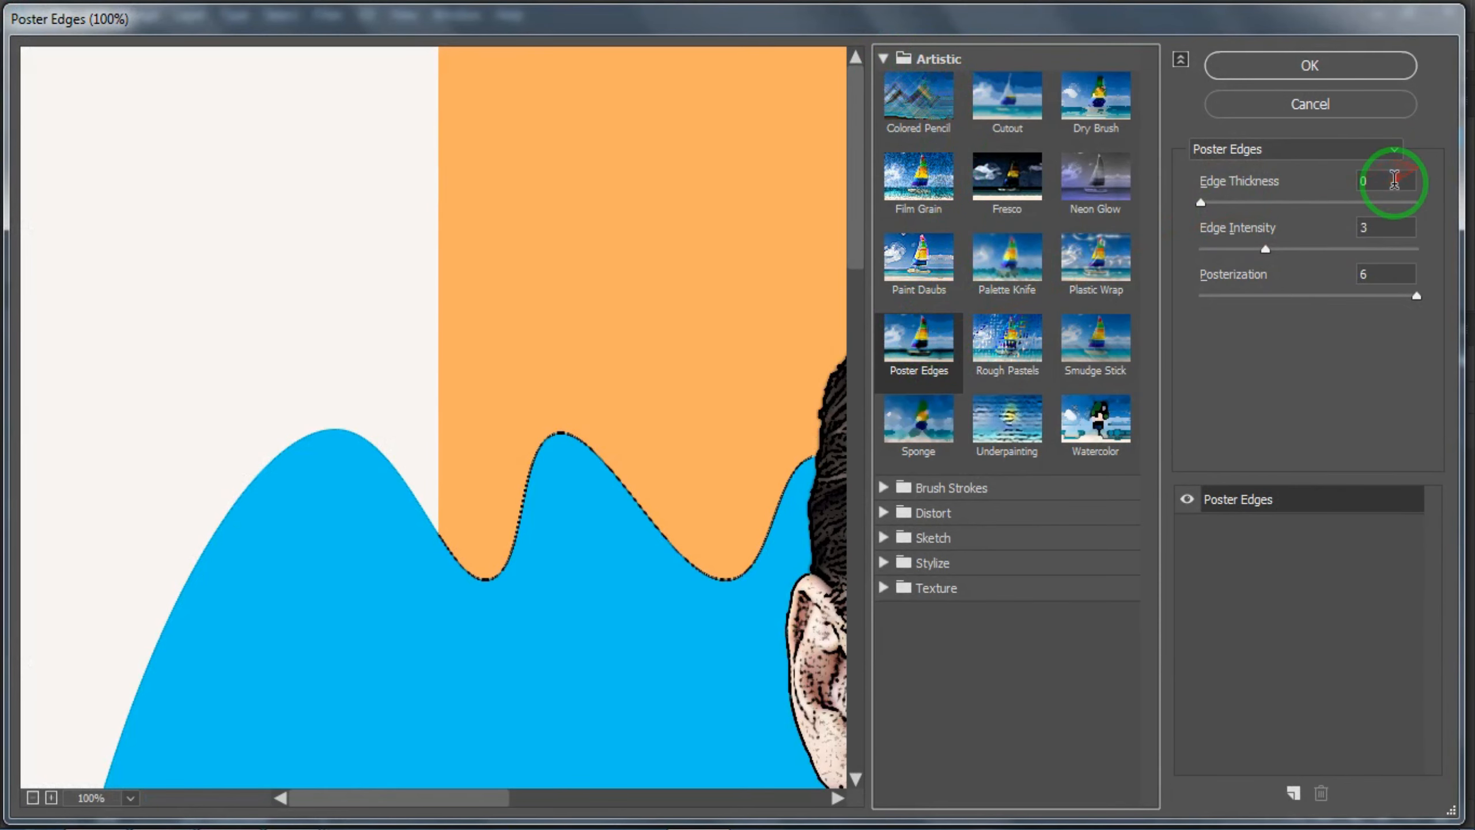
left_click(1385, 184)
left_click(1353, 227)
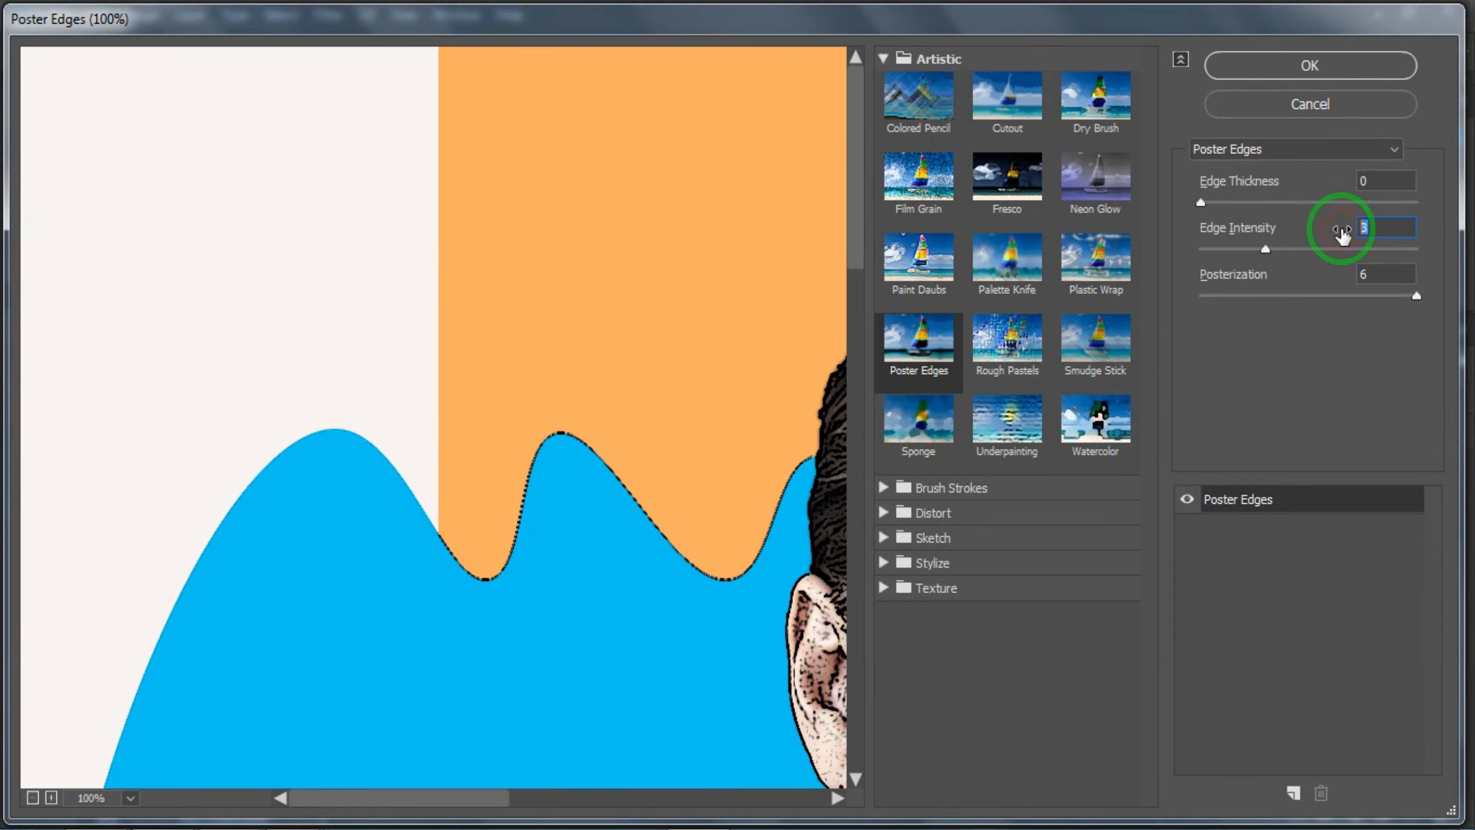
type("0")
left_click(1334, 280)
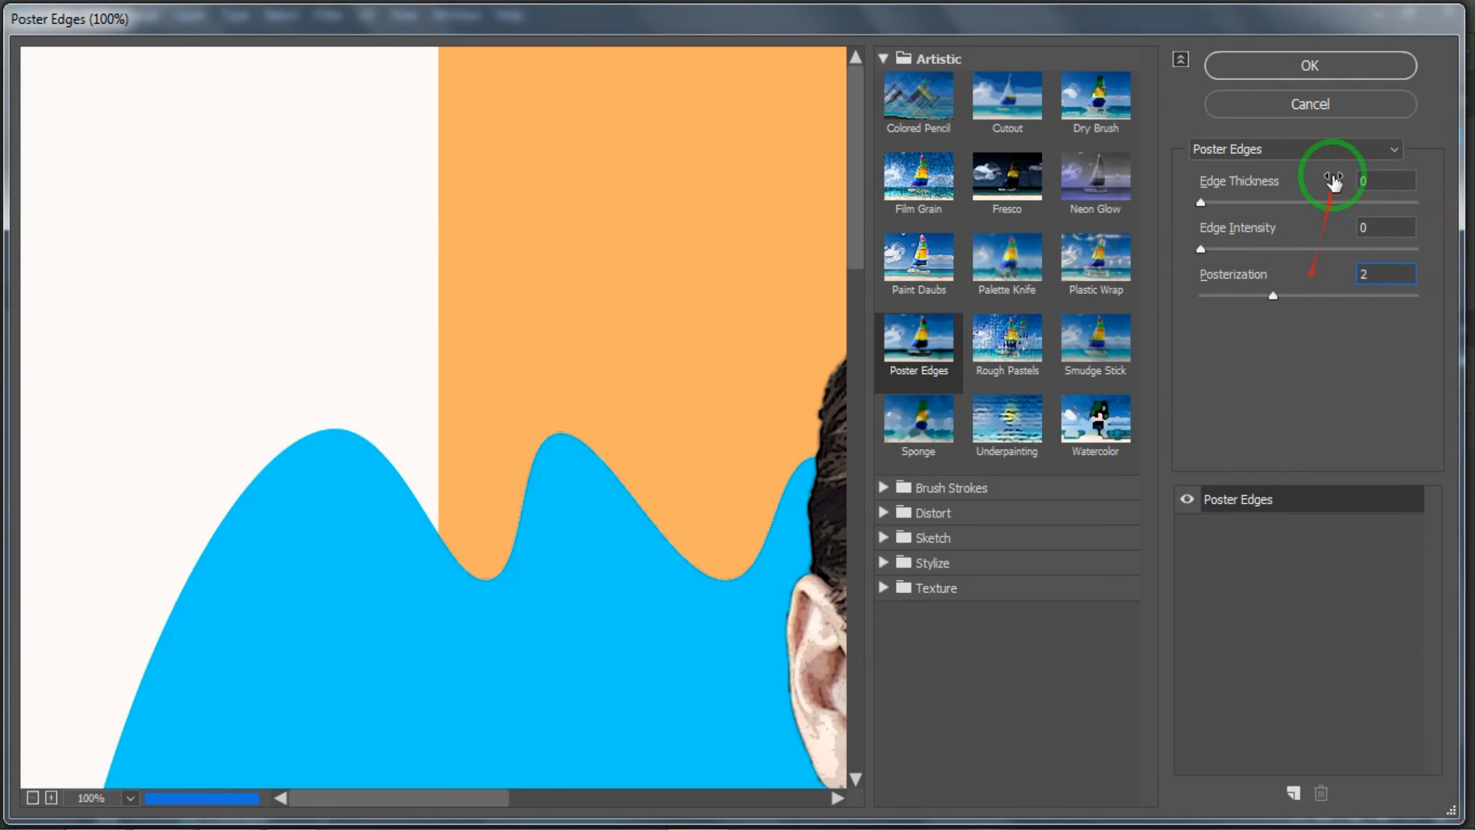
left_click(1310, 65)
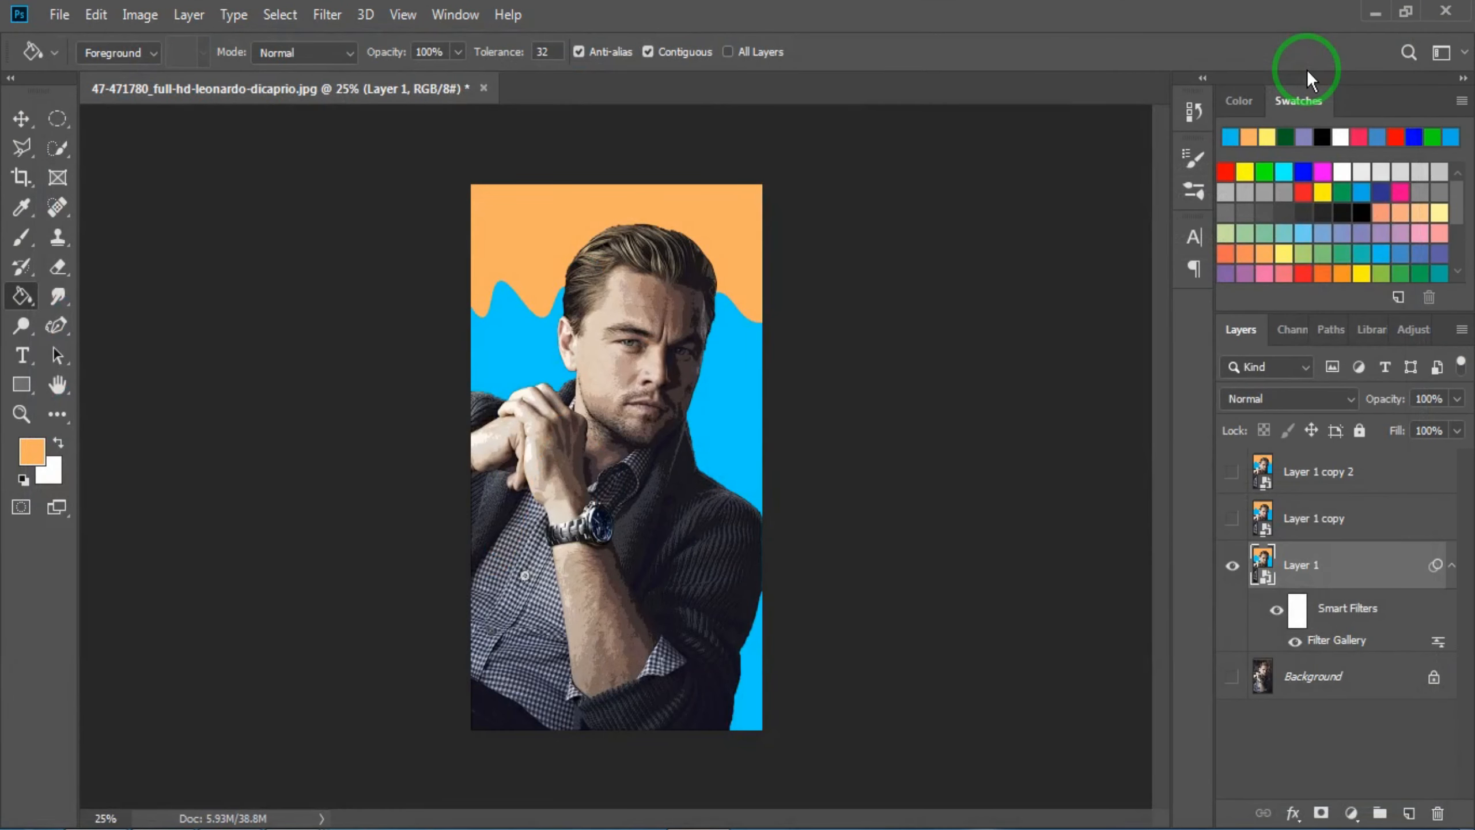
Sharpen Layer 1 with an Unsharp Mask of 90% amount, 5.0 pixels radius and a threshold of 10 levels.
left_click(324, 16)
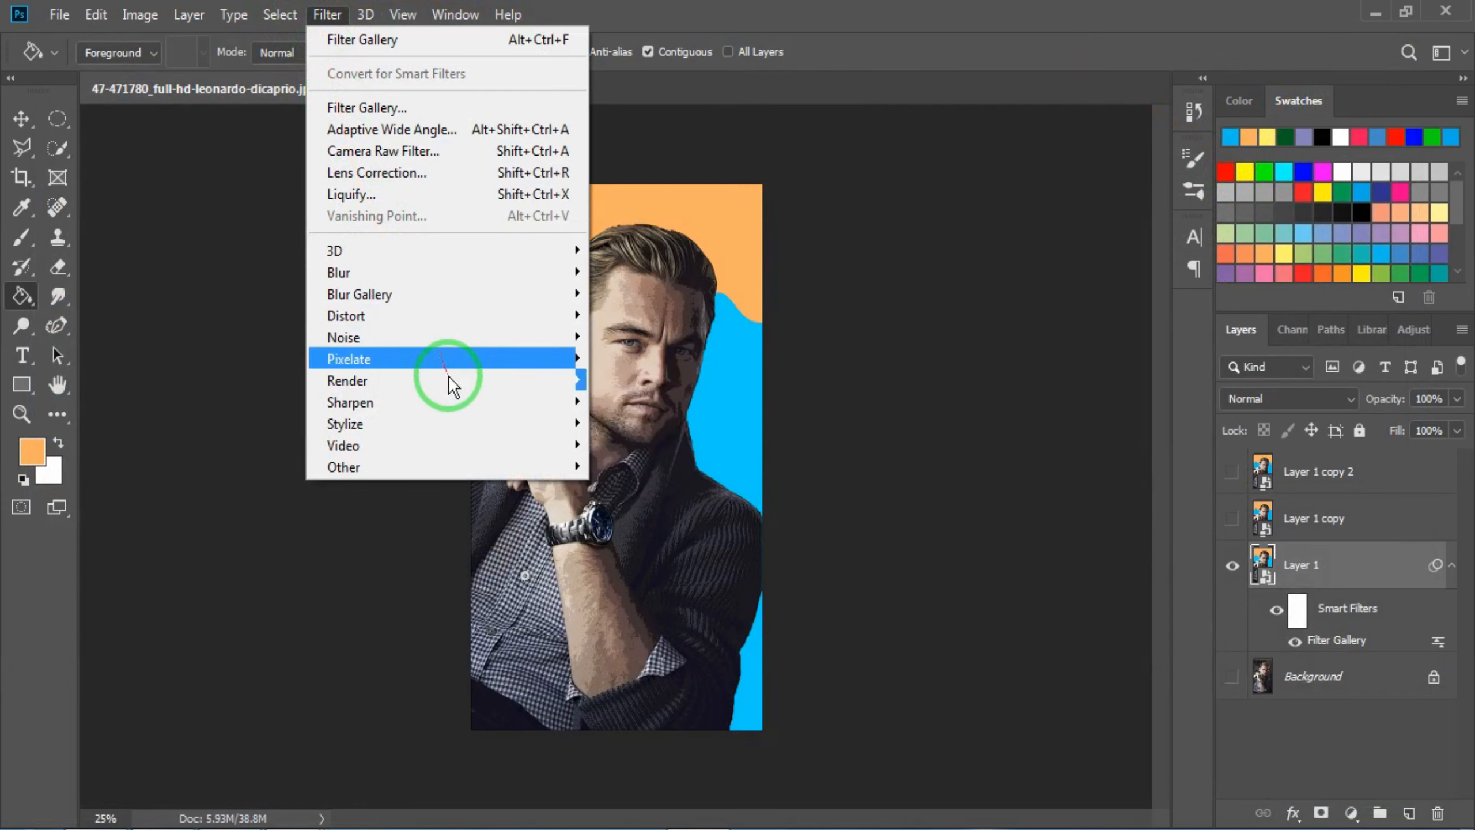
mouse_move(574, 407)
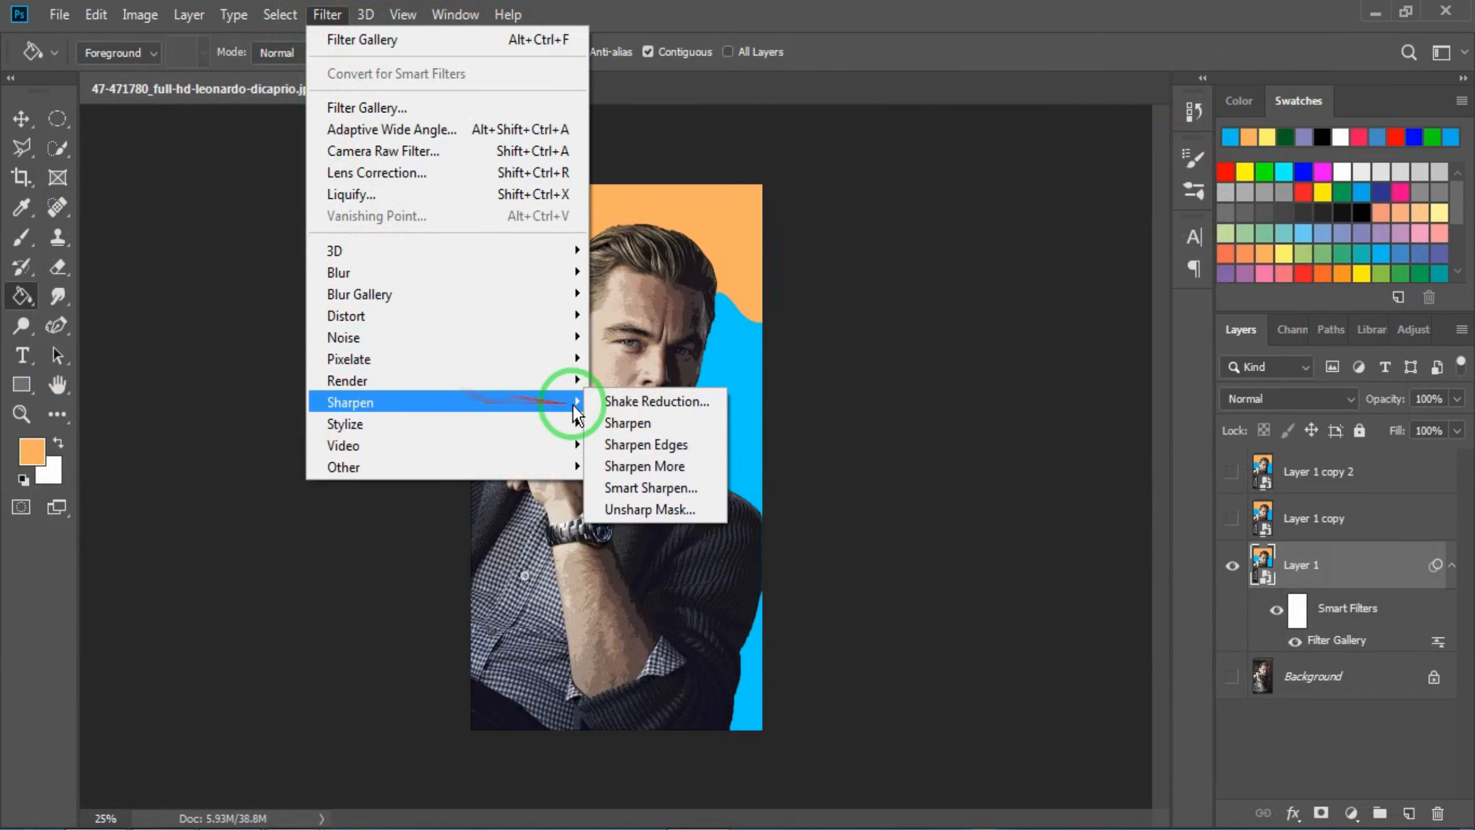
left_click(690, 509)
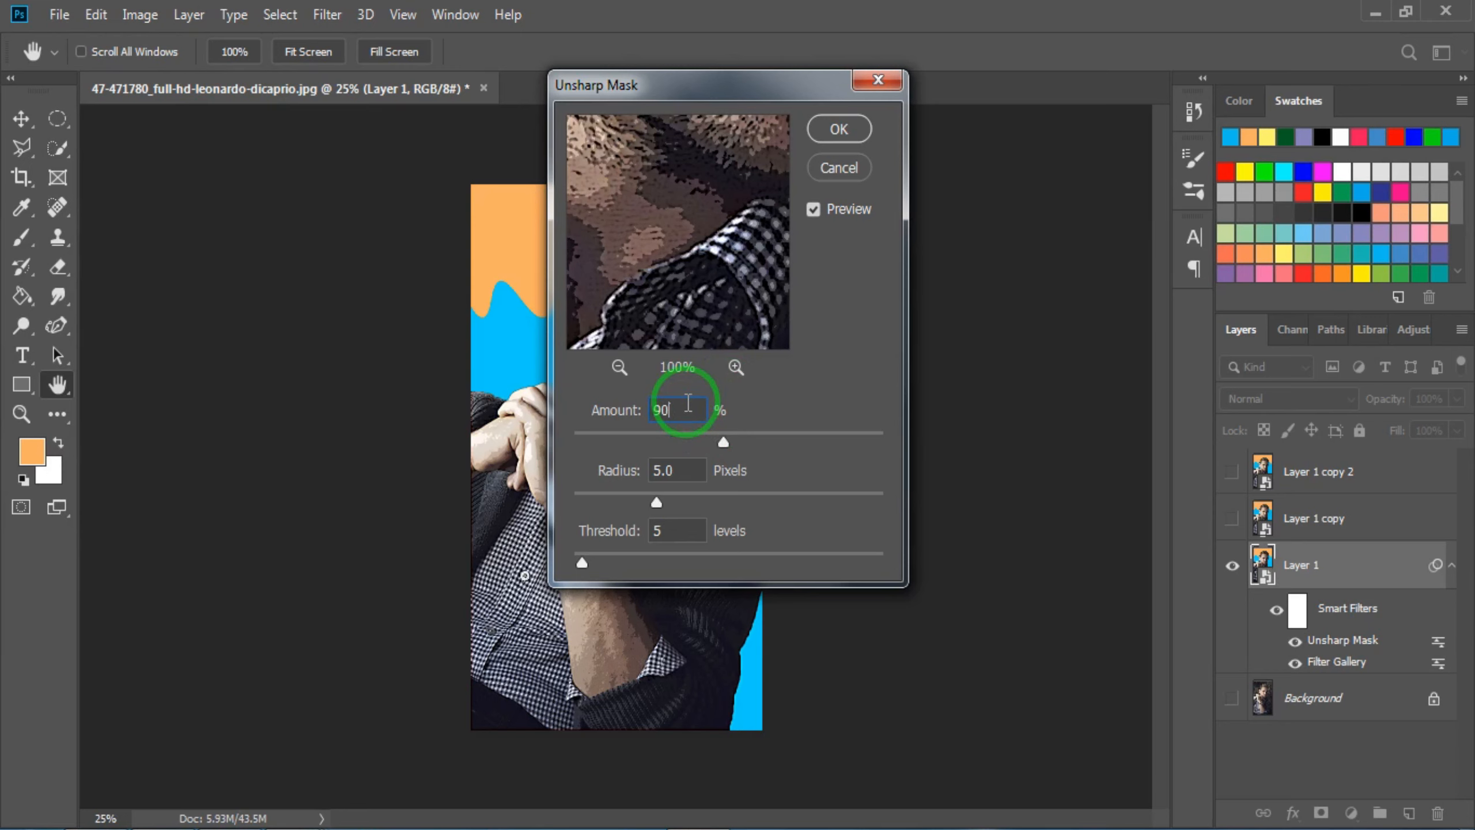
key("Tab")
left_click(641, 534)
type("10")
left_click(831, 127)
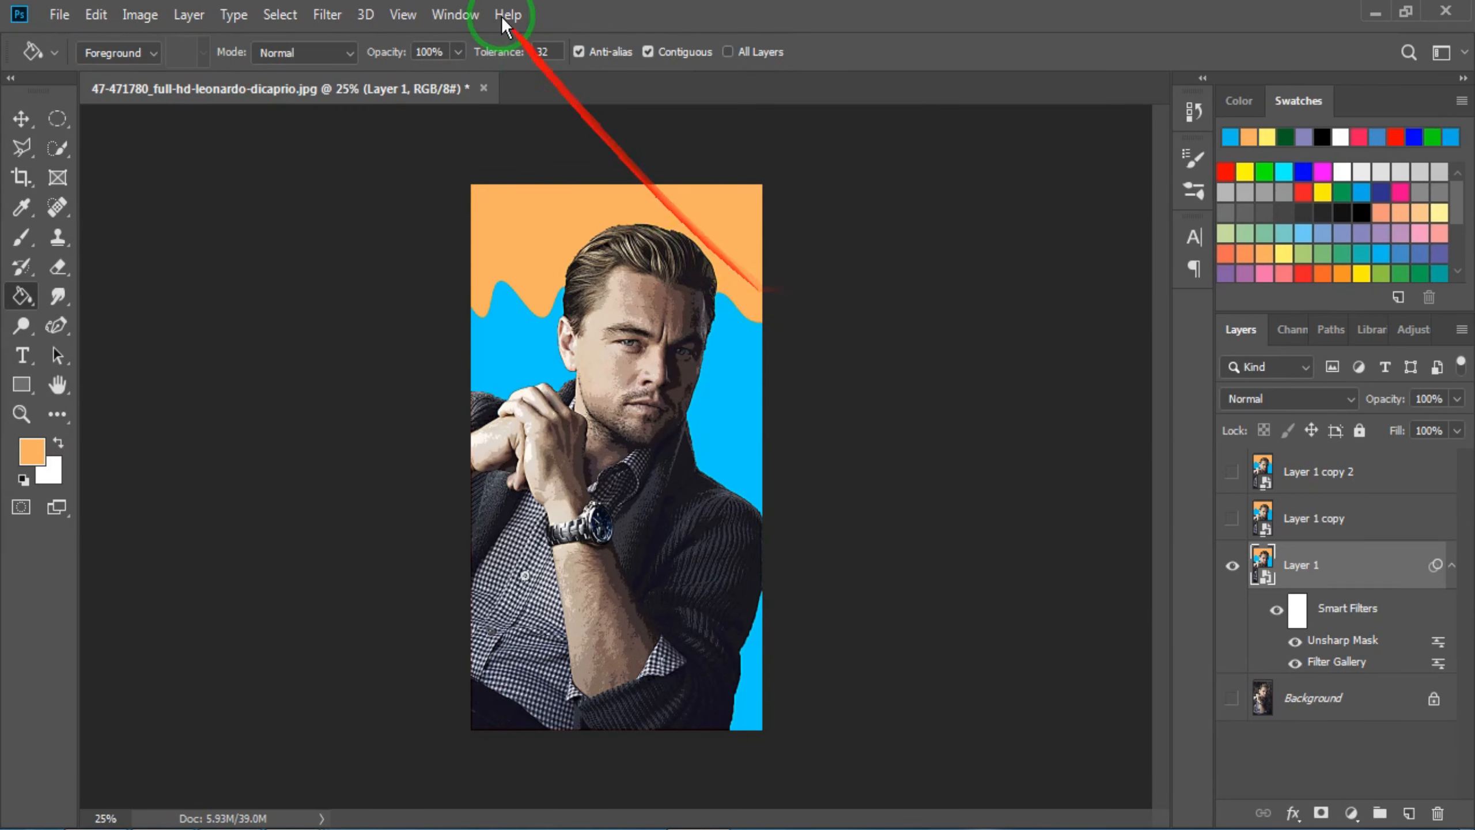
Apply Oil Paint to Layer 1 with stylization 4.0, cleanliness 3.0, scale 0.1, bristle detail 0.0 and shine 0.0.
left_click(326, 15)
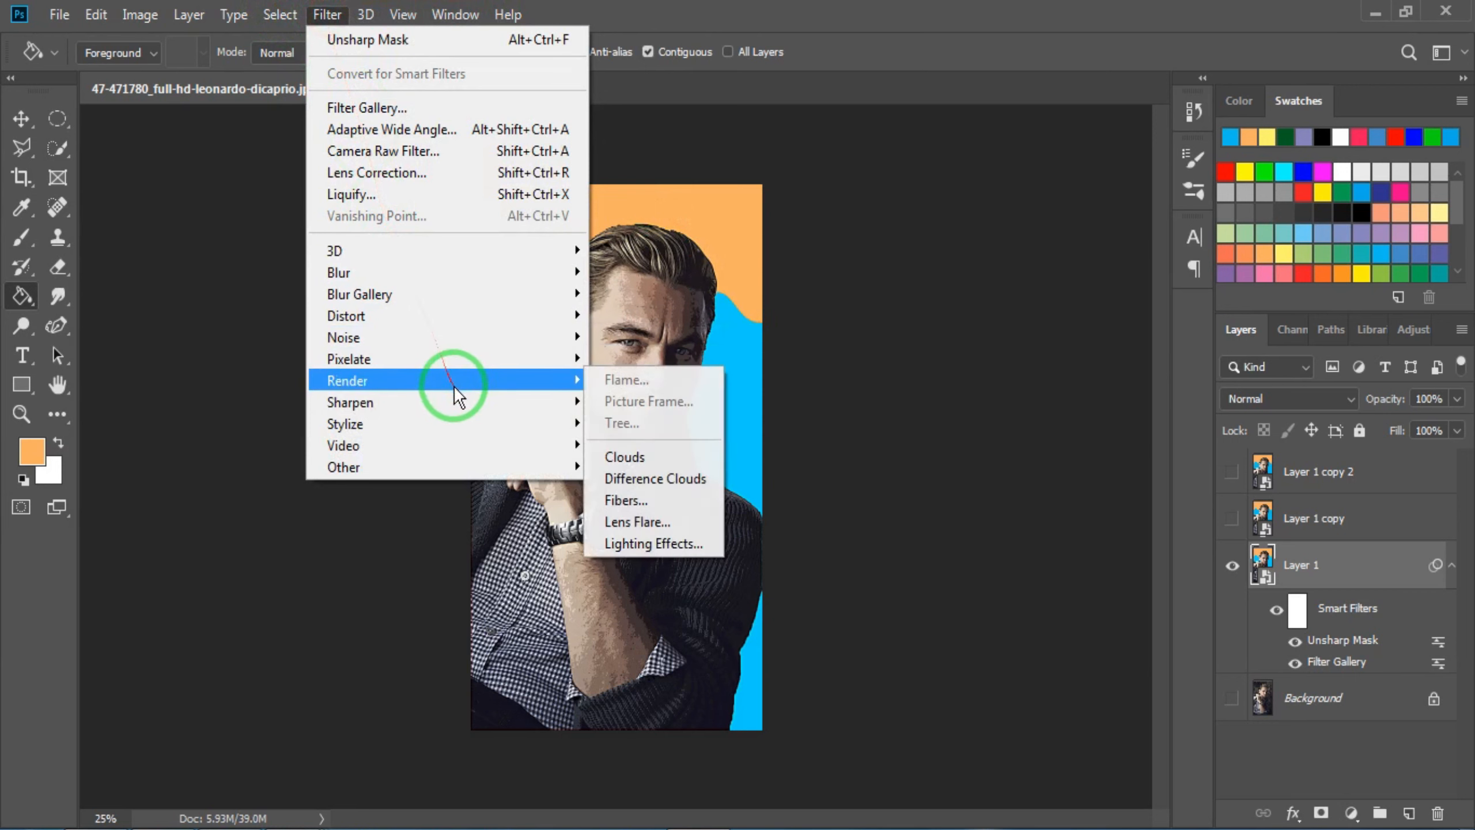
mouse_move(544, 429)
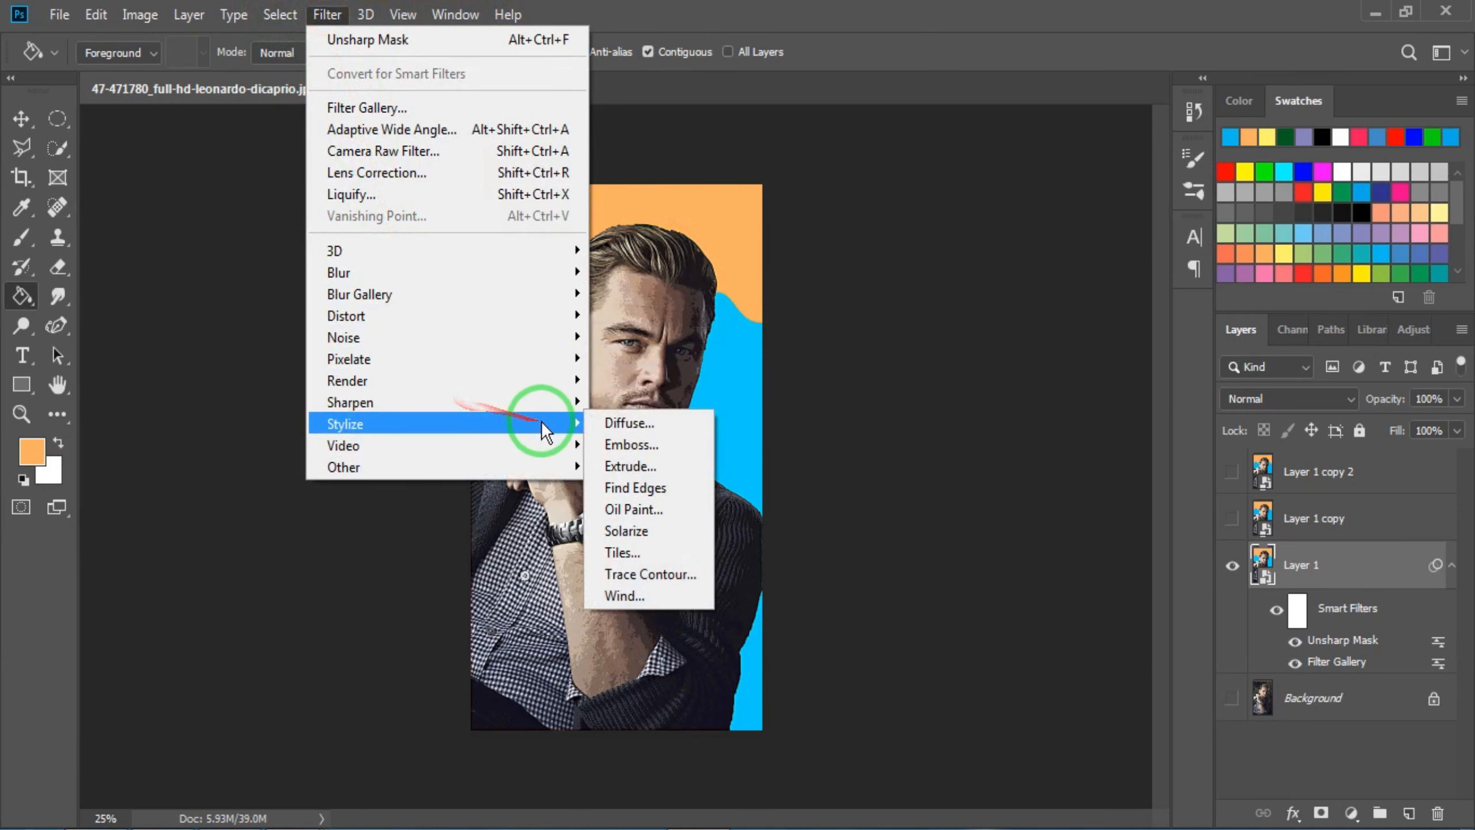
left_click(664, 511)
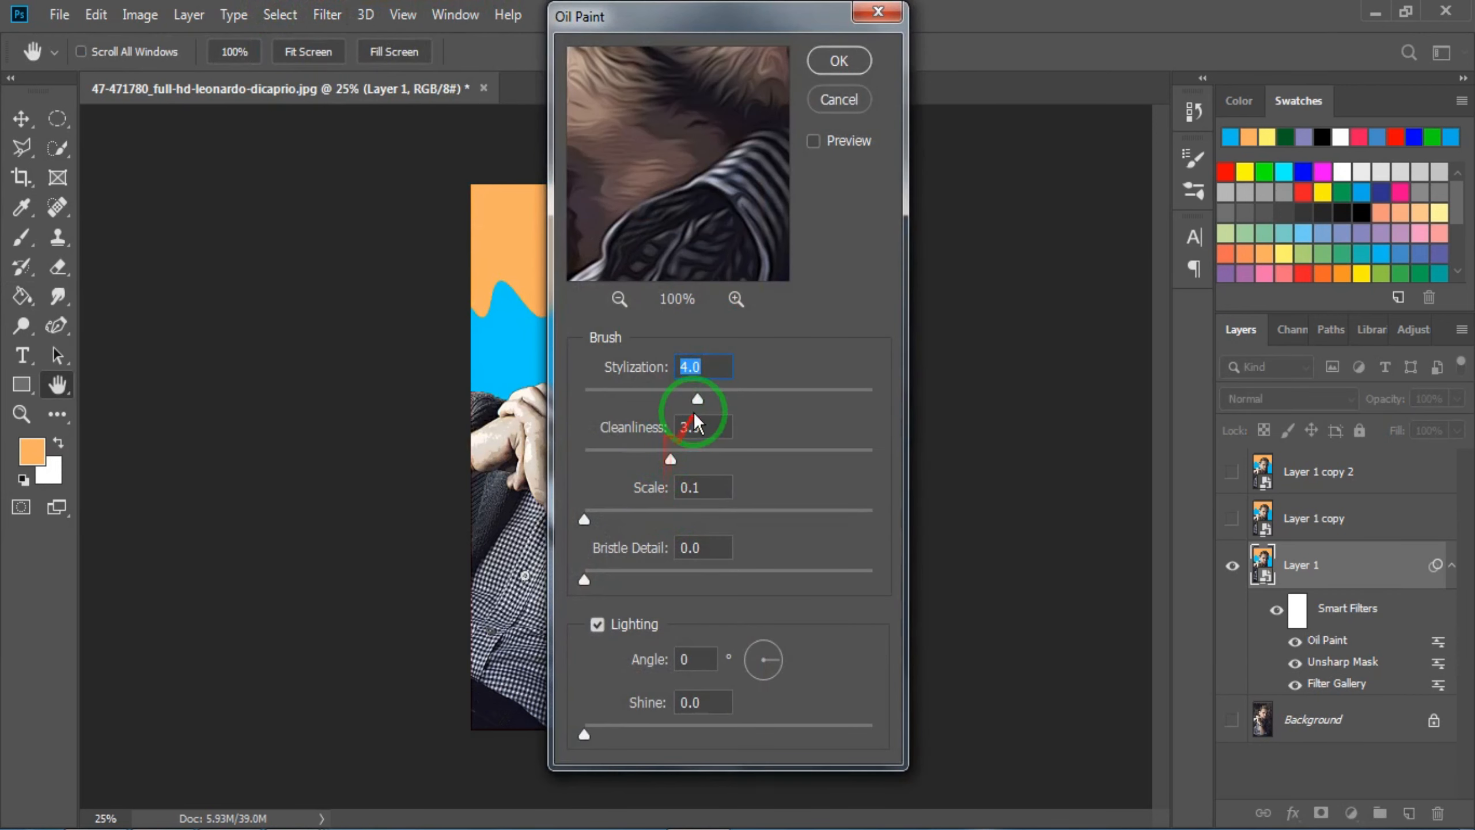
left_click(706, 427)
left_click(672, 490)
left_click(704, 547)
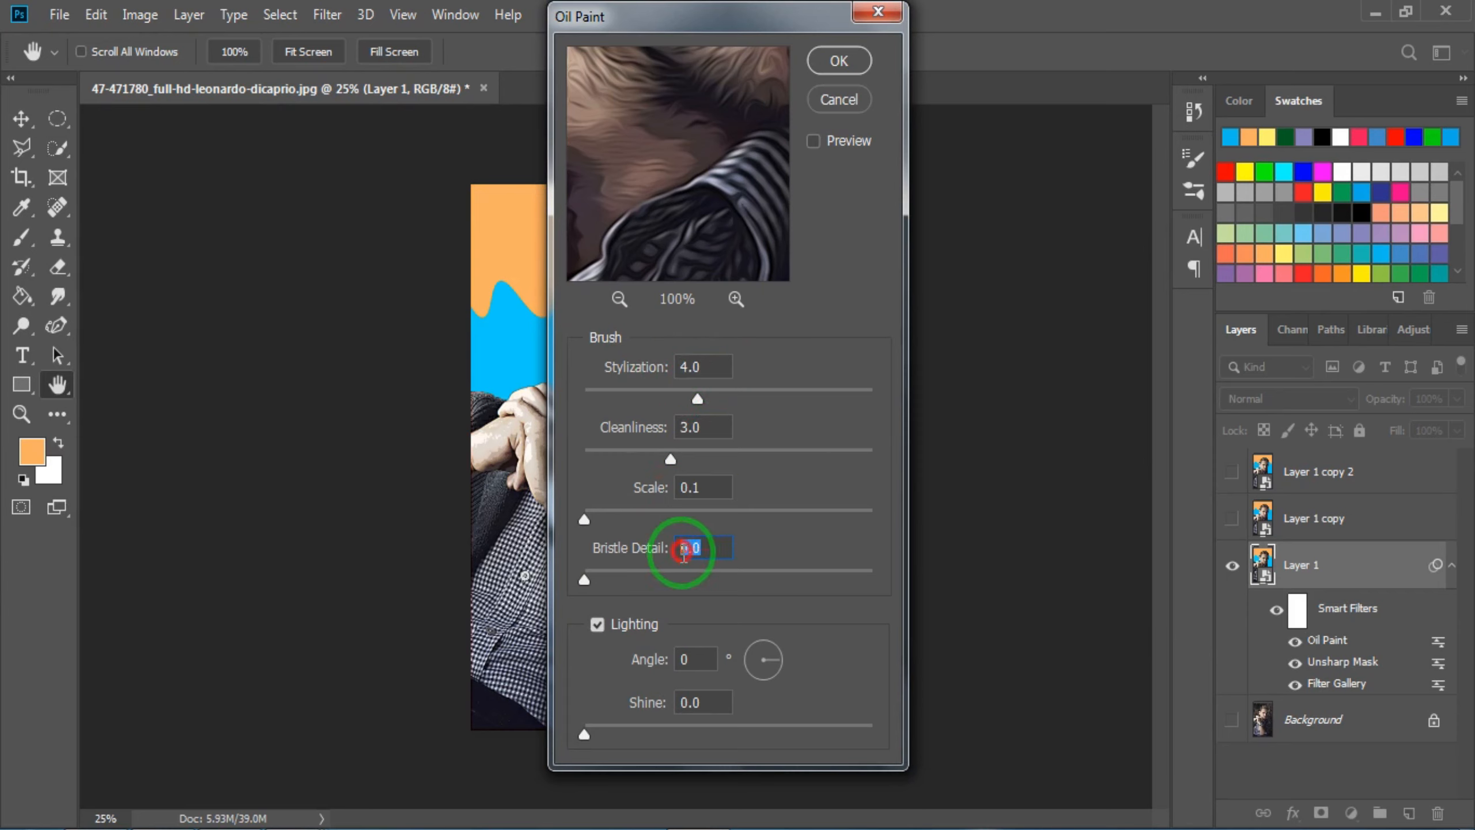
left_click(691, 702)
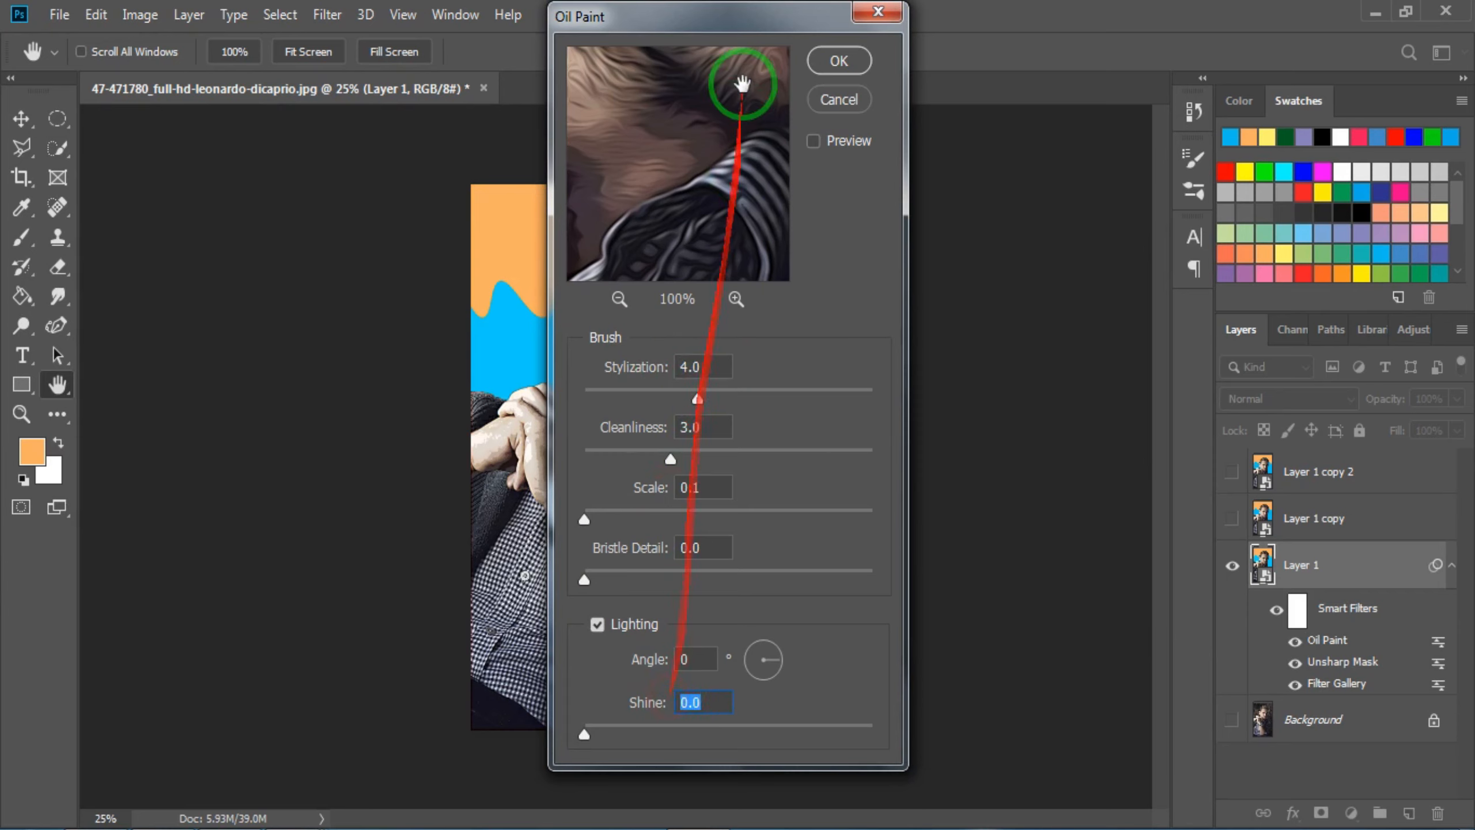
left_click(838, 64)
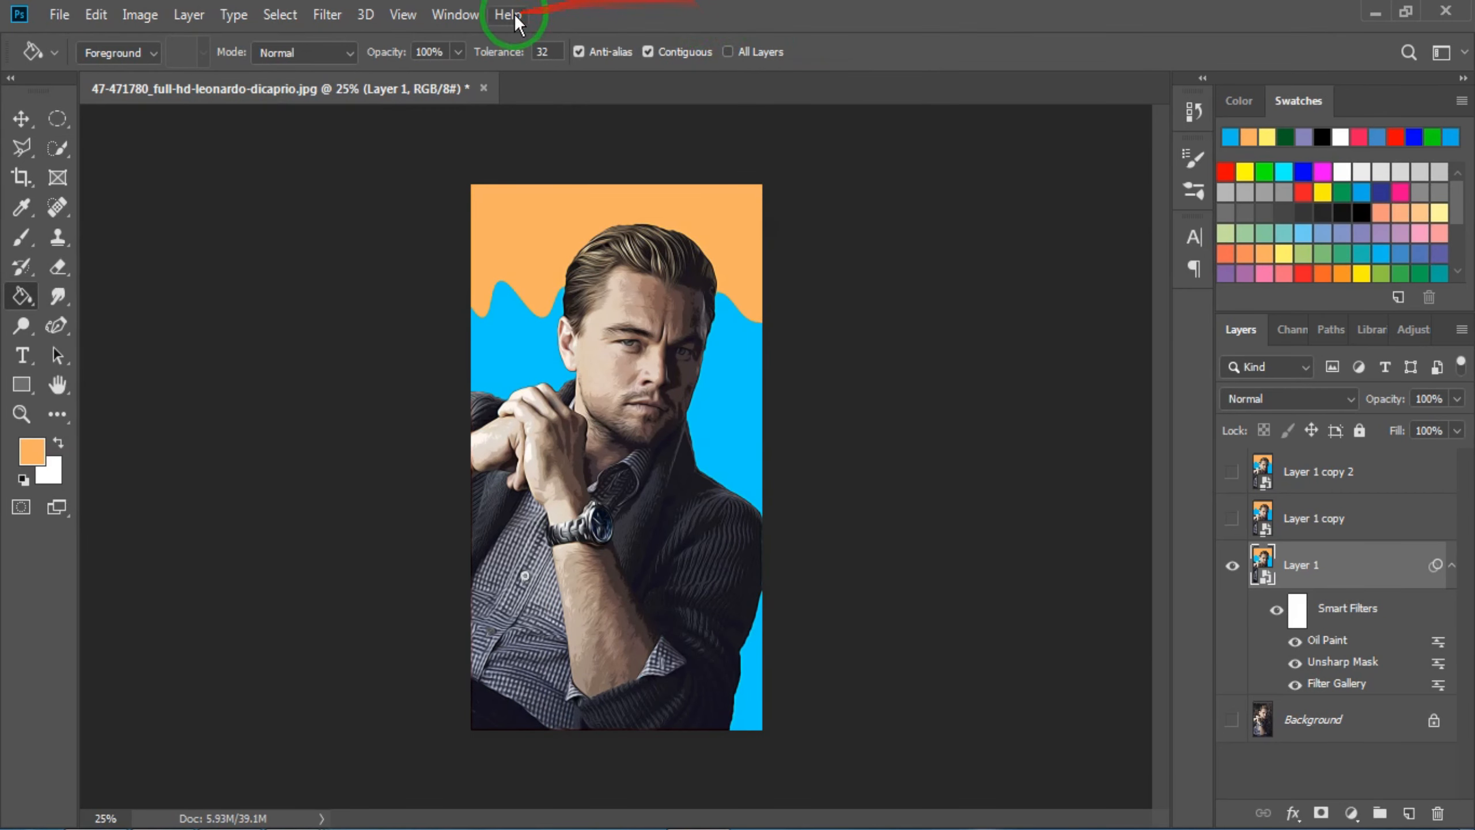
Add a second Unsharp Mask to Layer 1 with 60% amount, 5.0 pixels radius and a threshold of 10 levels.
left_click(331, 22)
mouse_move(477, 407)
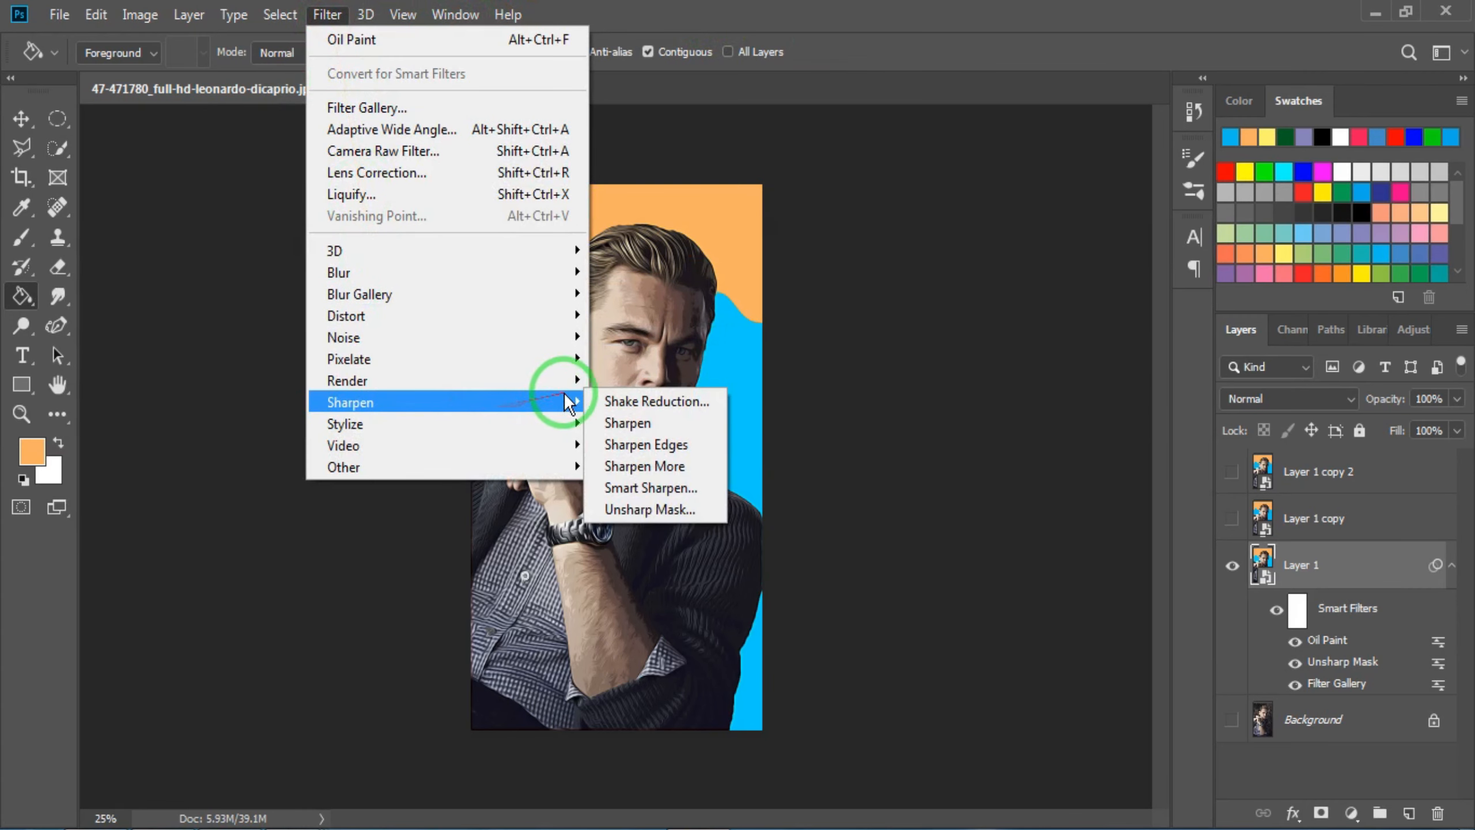
left_click(648, 507)
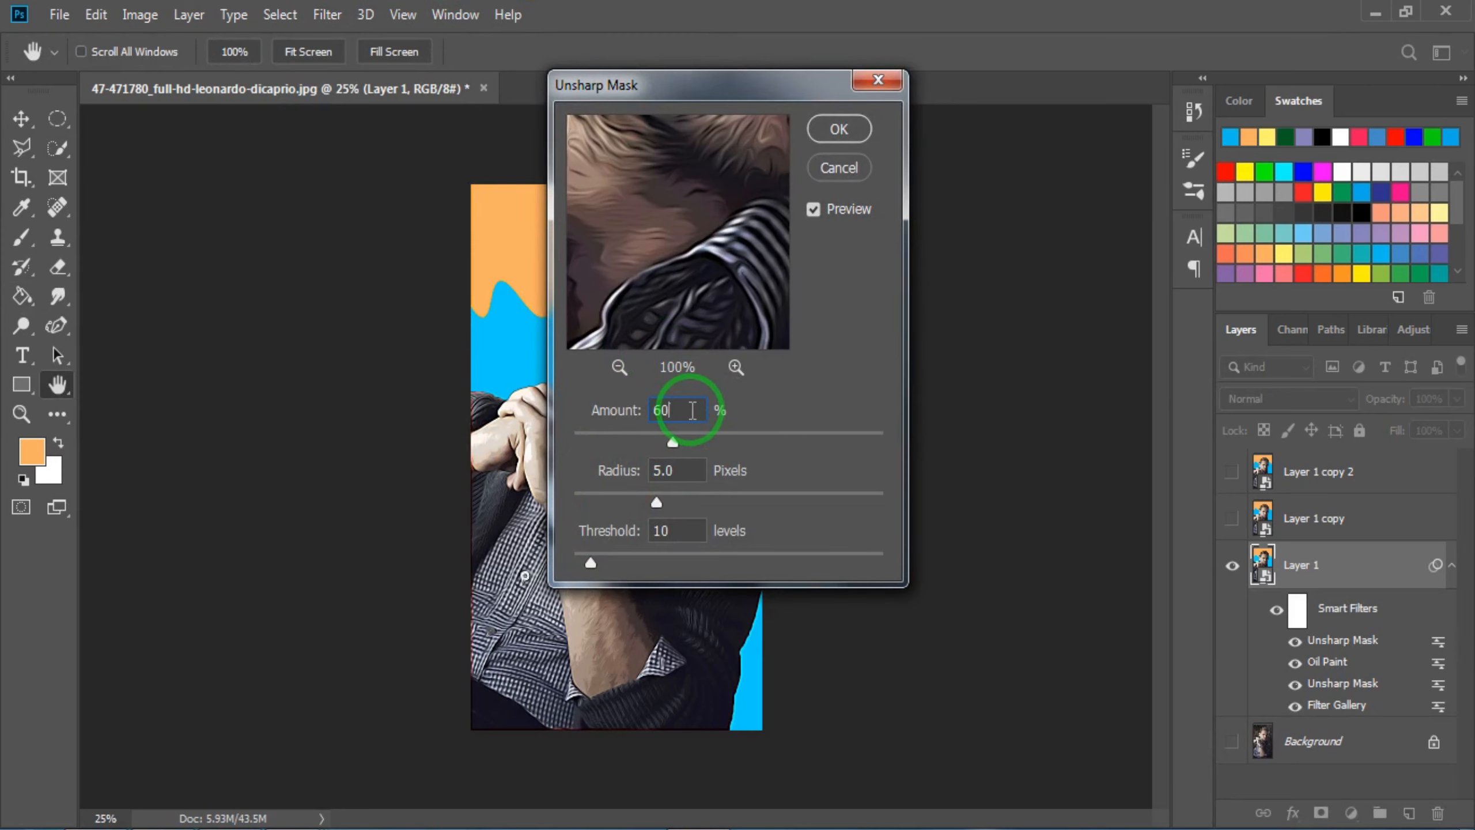
double_click(654, 472)
double_click(652, 531)
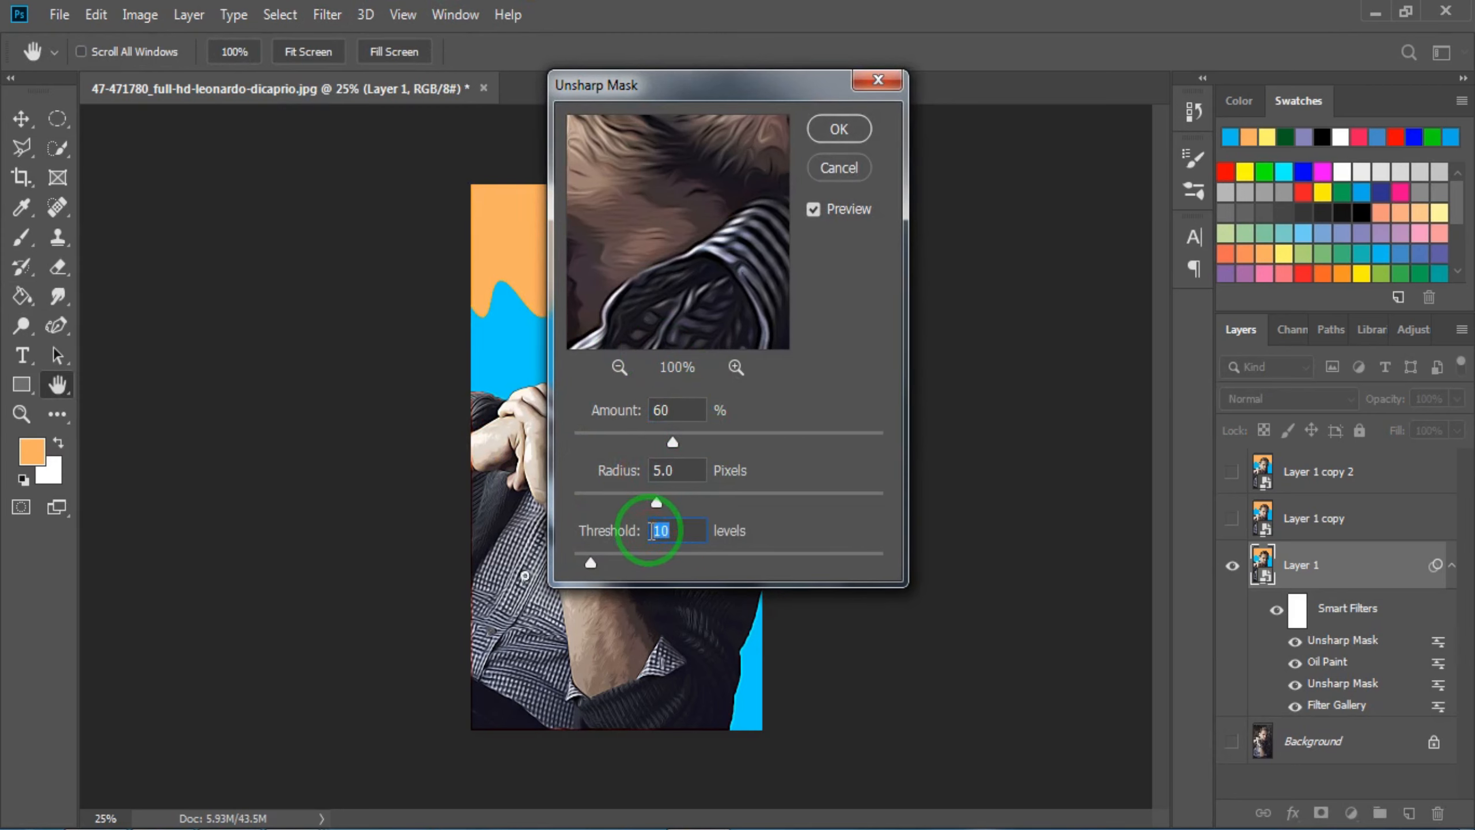
left_click(701, 205)
left_click(838, 130)
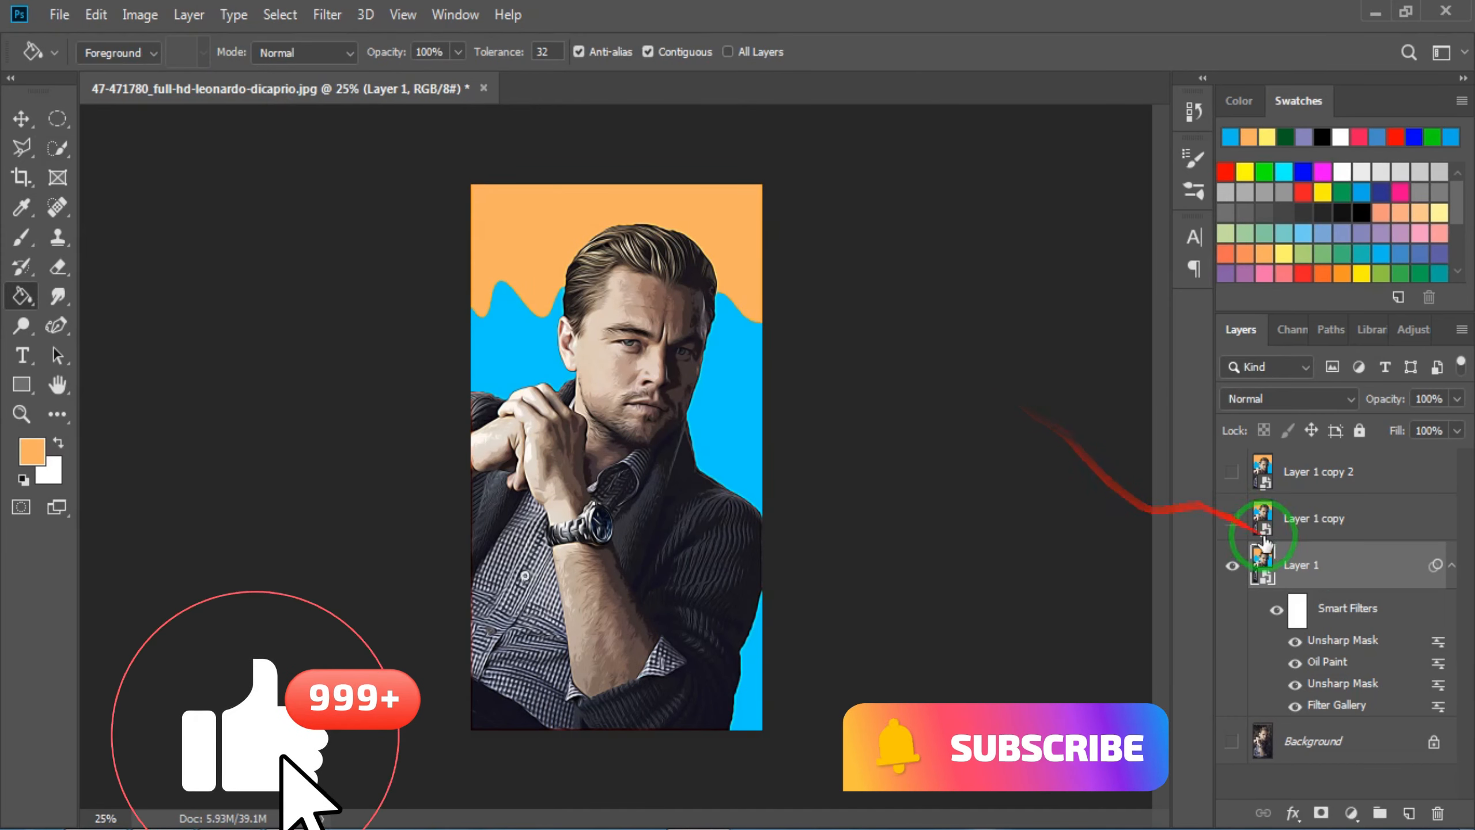
Rename Layer 1 as "effect" and make Layer 1 copy the visible, active layer.
double_click(1307, 566)
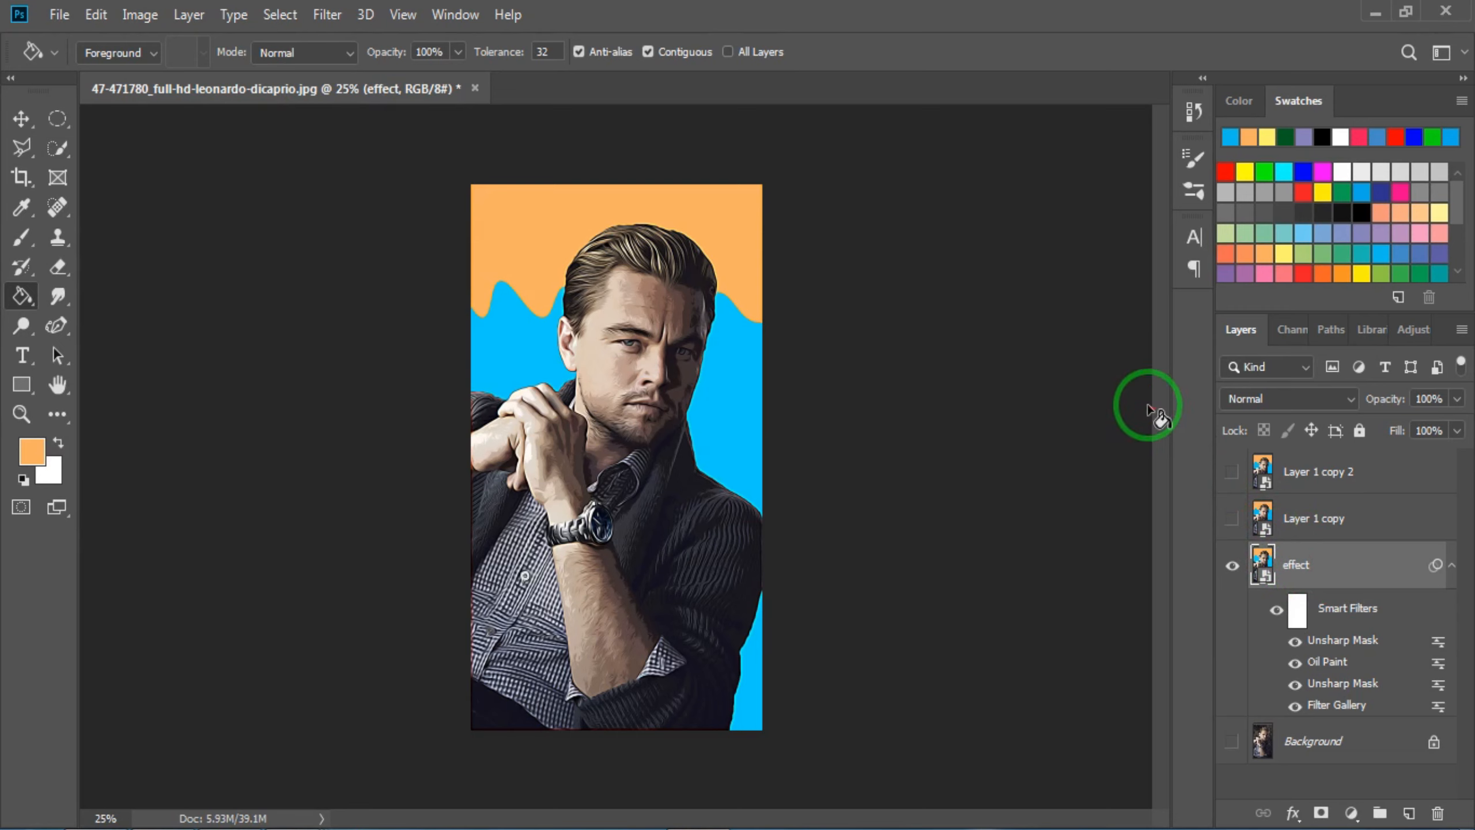
left_click(1231, 518)
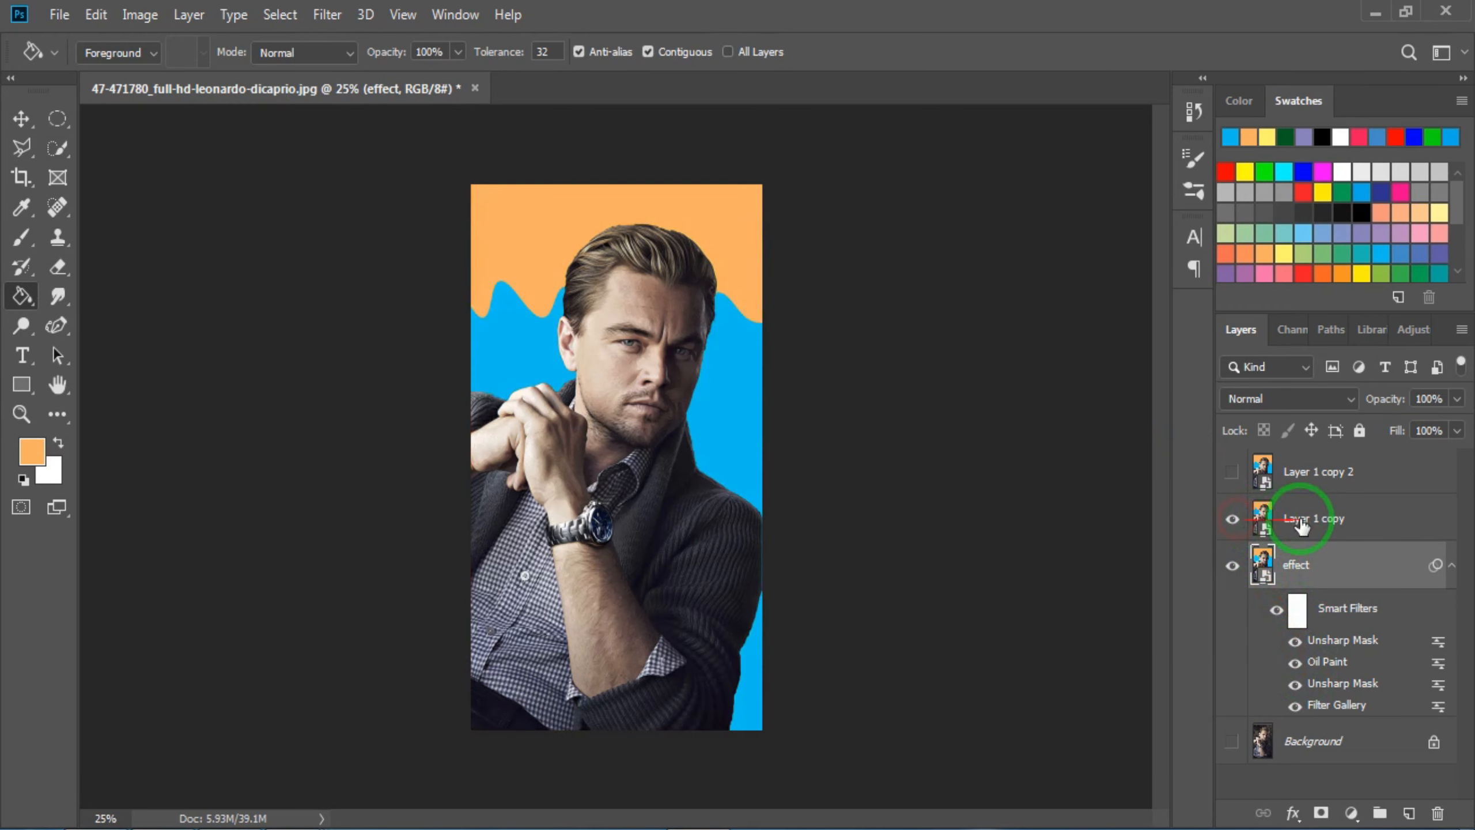
left_click(1319, 521)
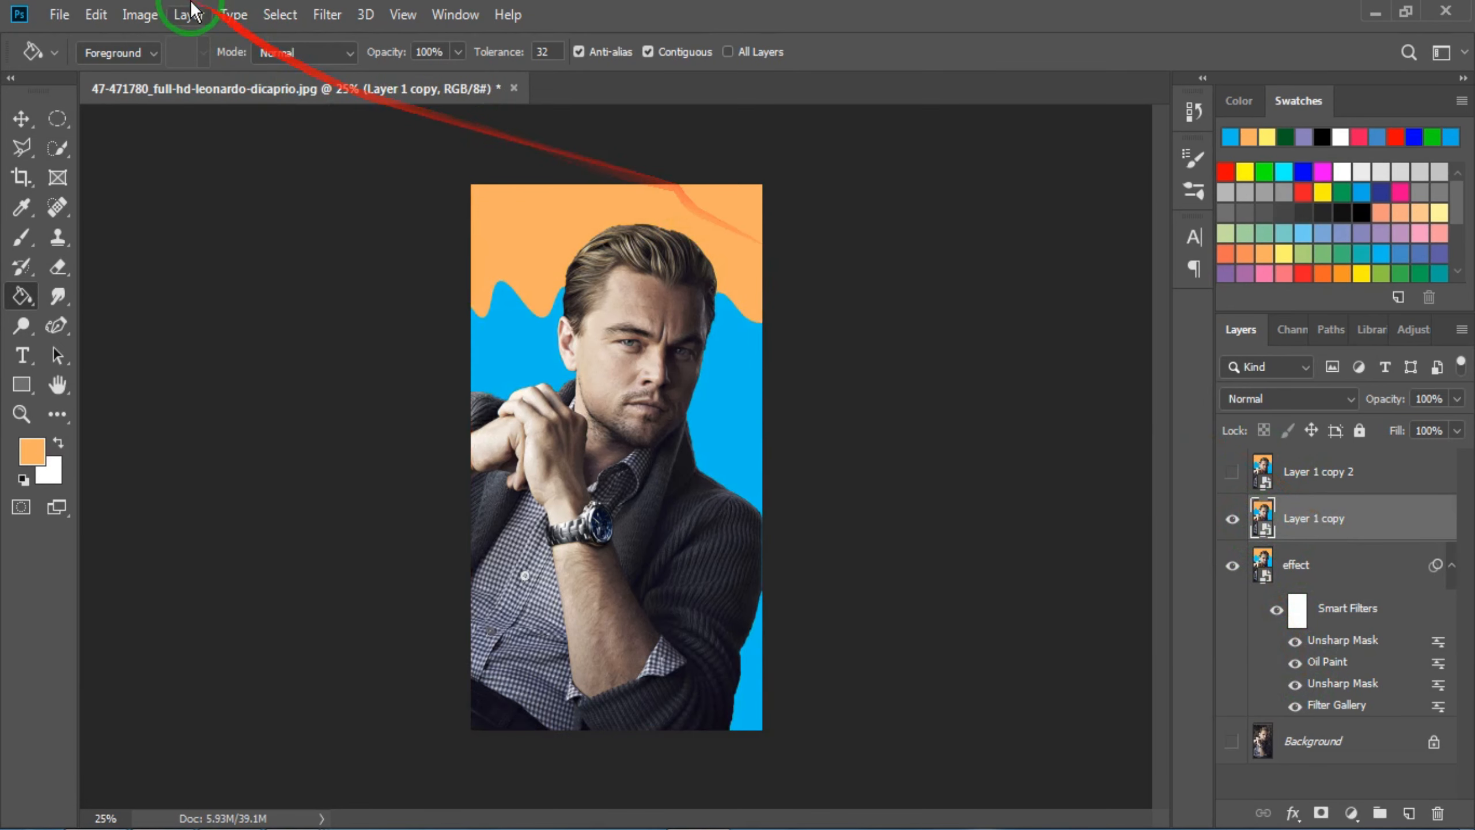
Apply the Poster Edges filter to Layer 1 copy with edge thickness 0, edge intensity 3 and posterization 6.
left_click(327, 14)
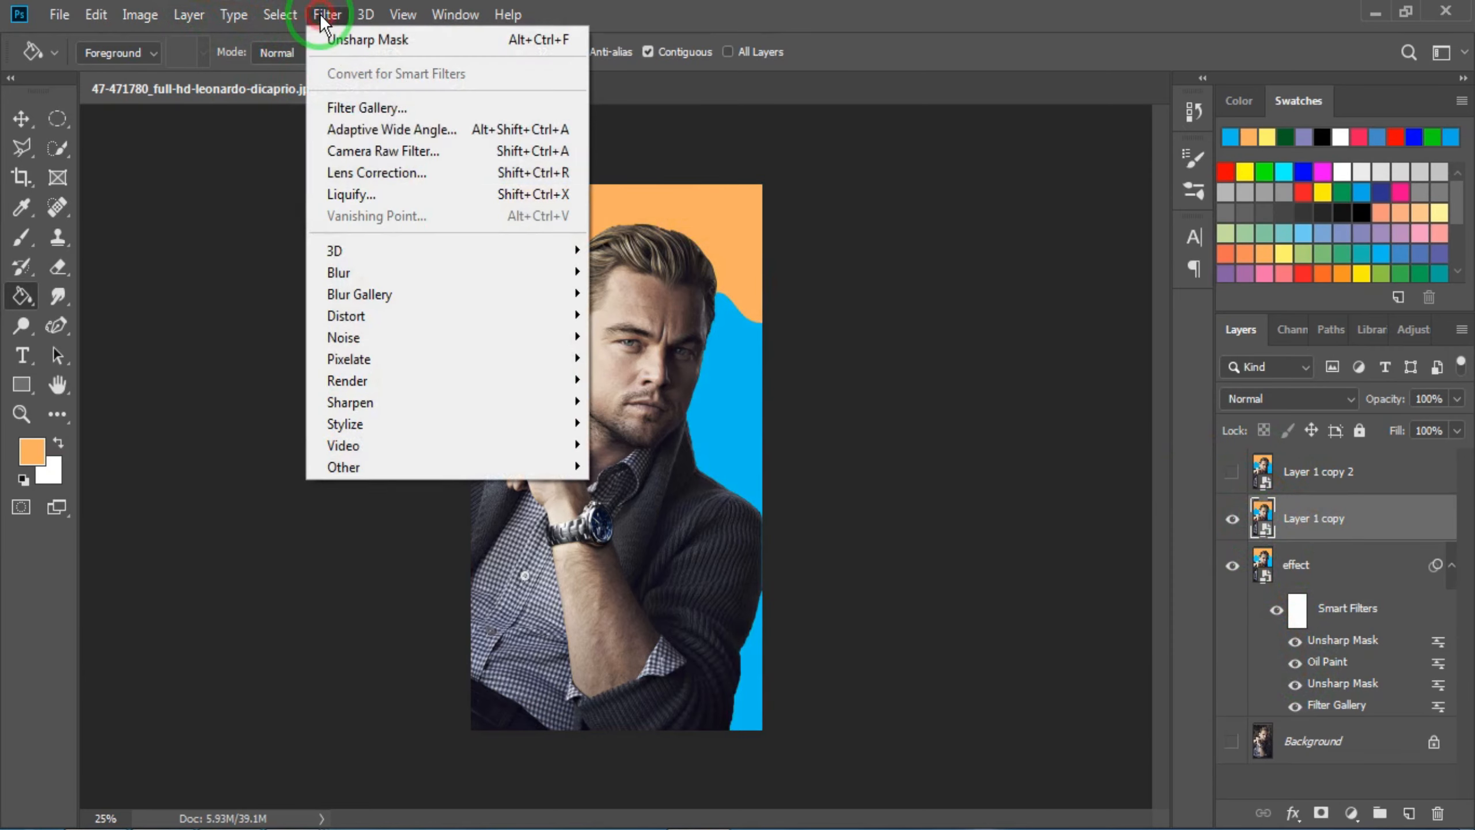
left_click(389, 108)
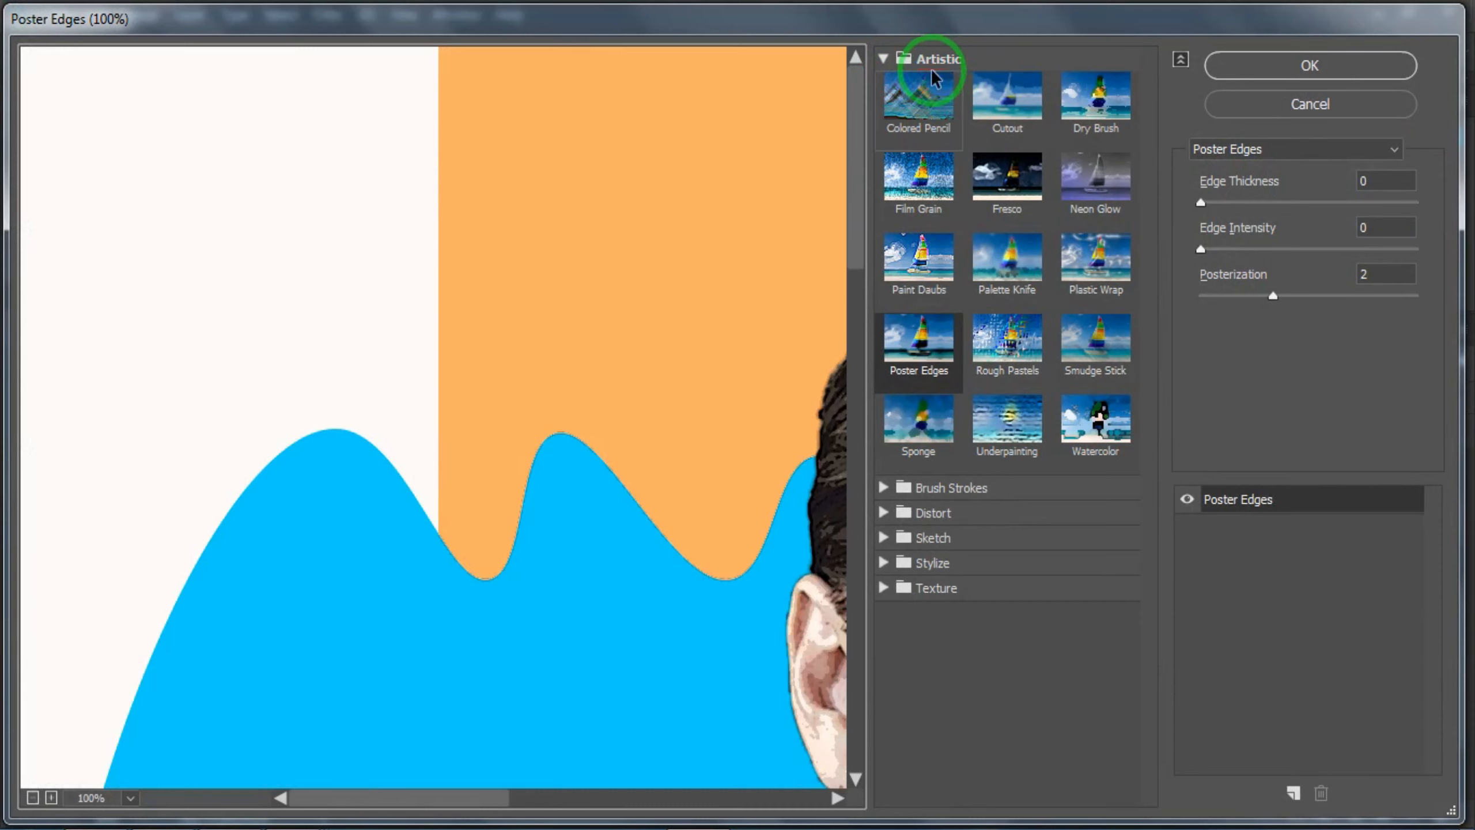
left_click(931, 369)
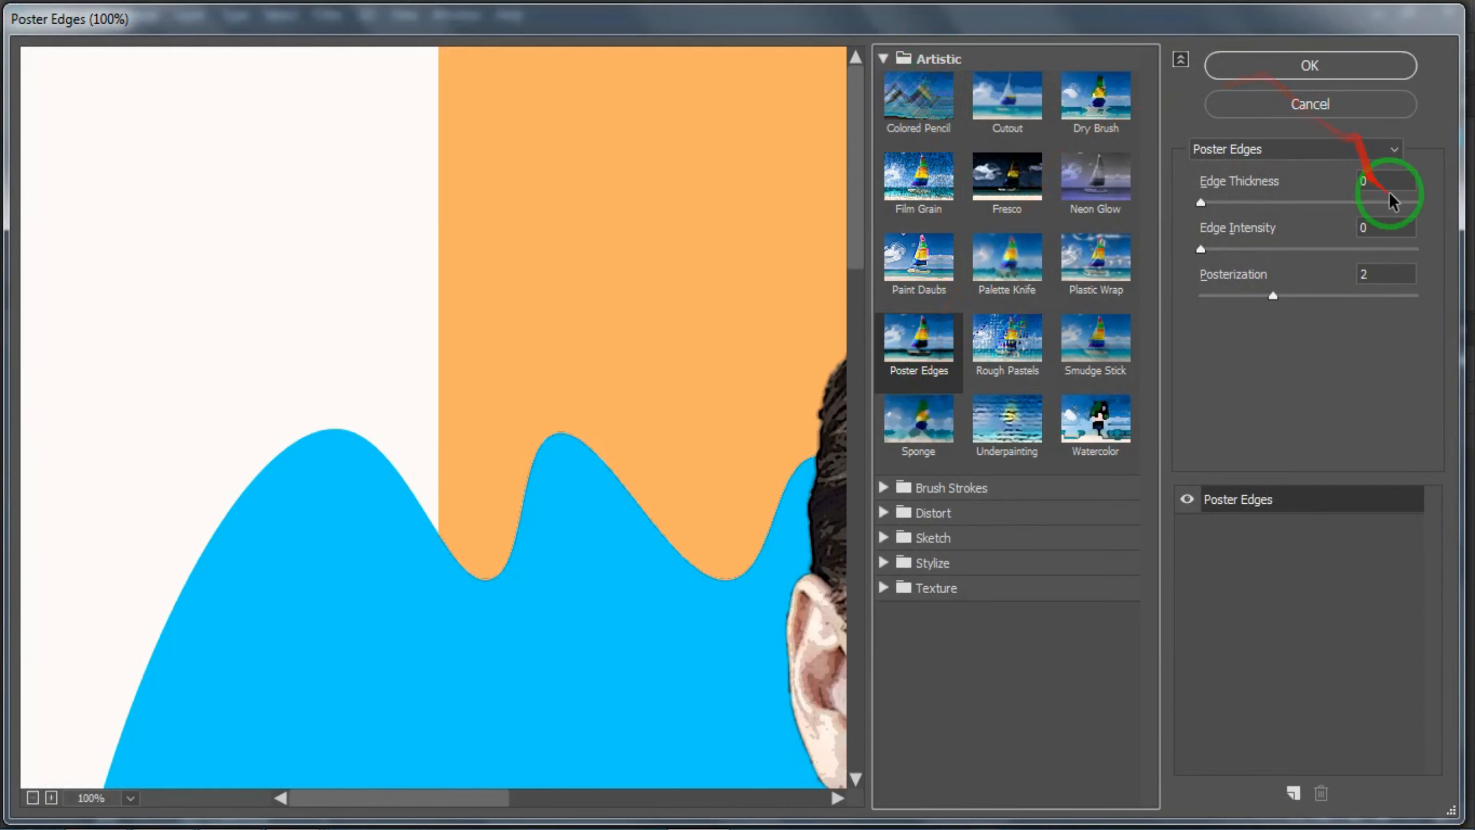
left_click(1343, 187)
left_click(1363, 231)
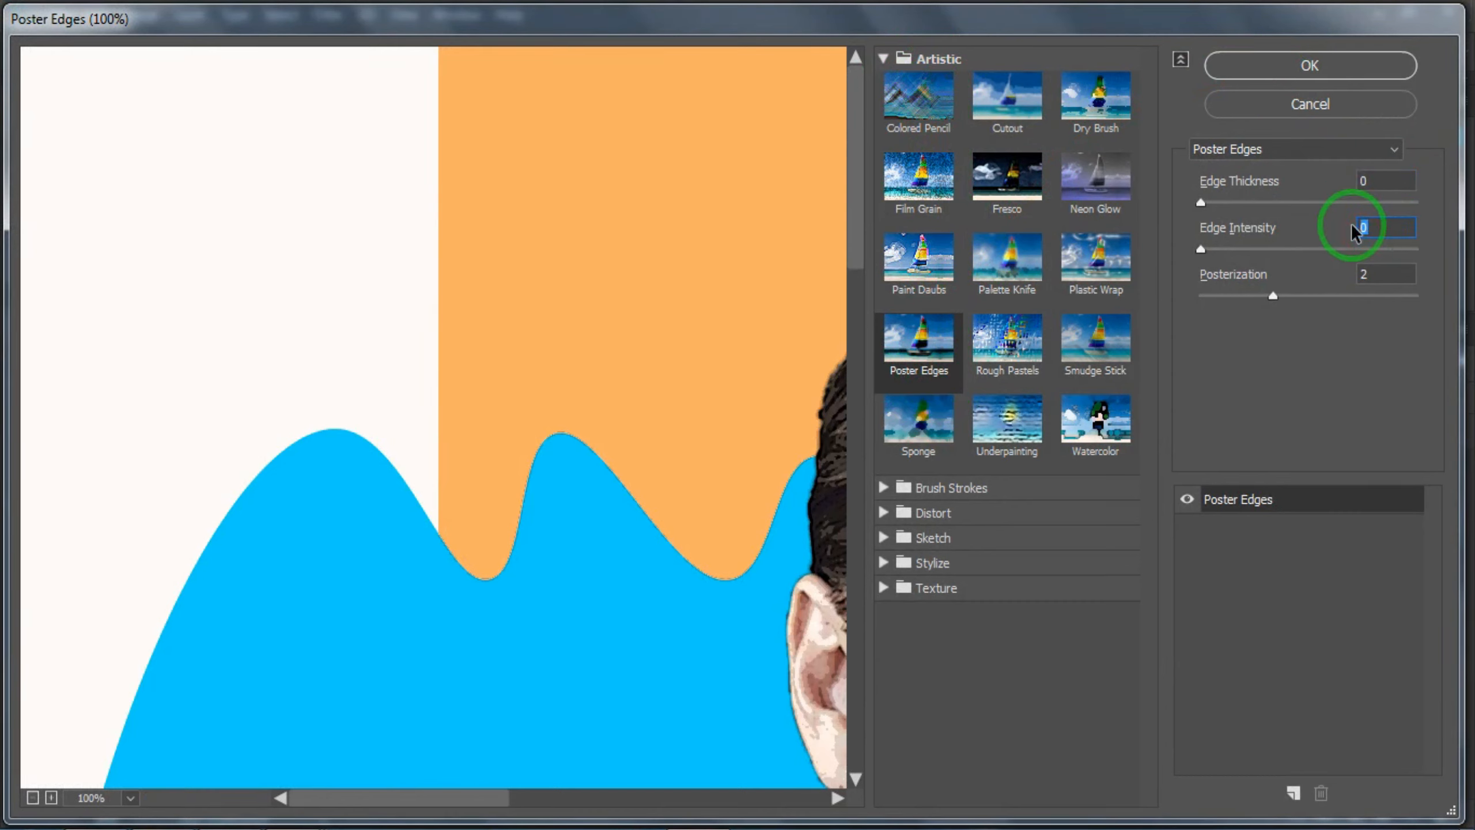
type("3")
left_click(1384, 272)
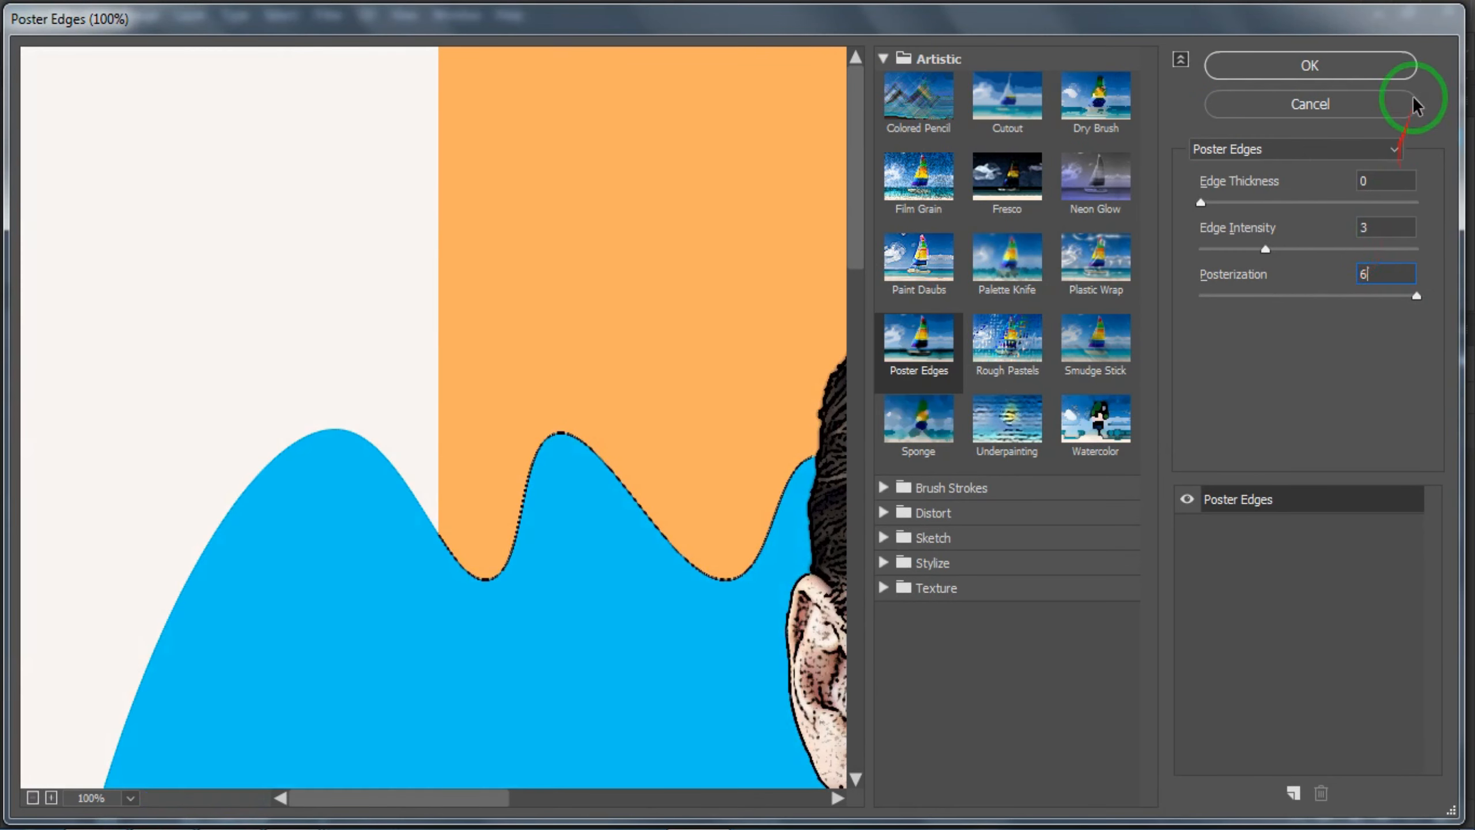
left_click(1342, 75)
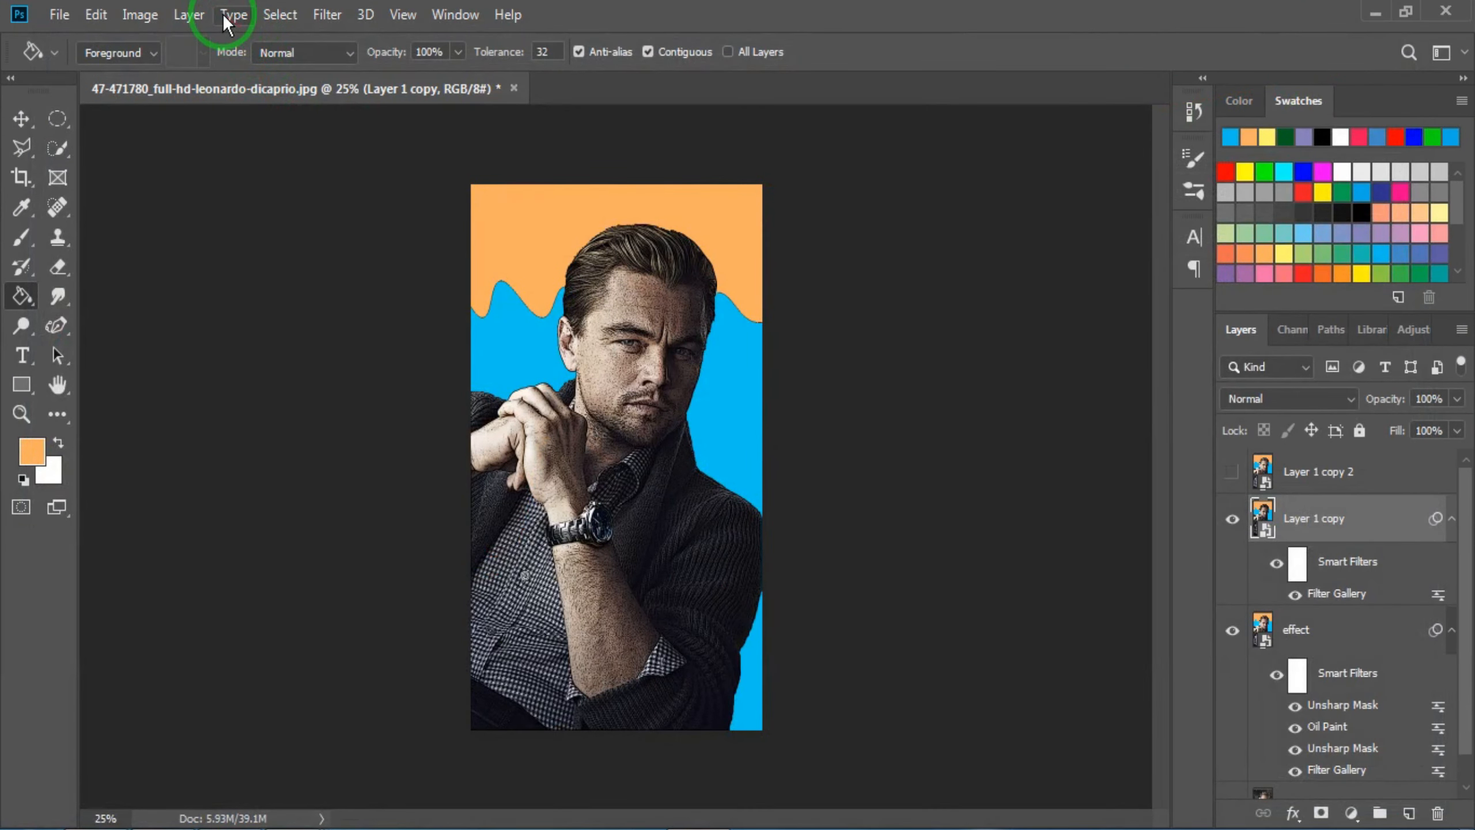
Apply Oil Paint to Layer 1 copy with stylization 4.0, cleanliness 3.0, scale 0.1, bristle detail 0.0 and shine 0.0.
left_click(314, 21)
mouse_move(477, 422)
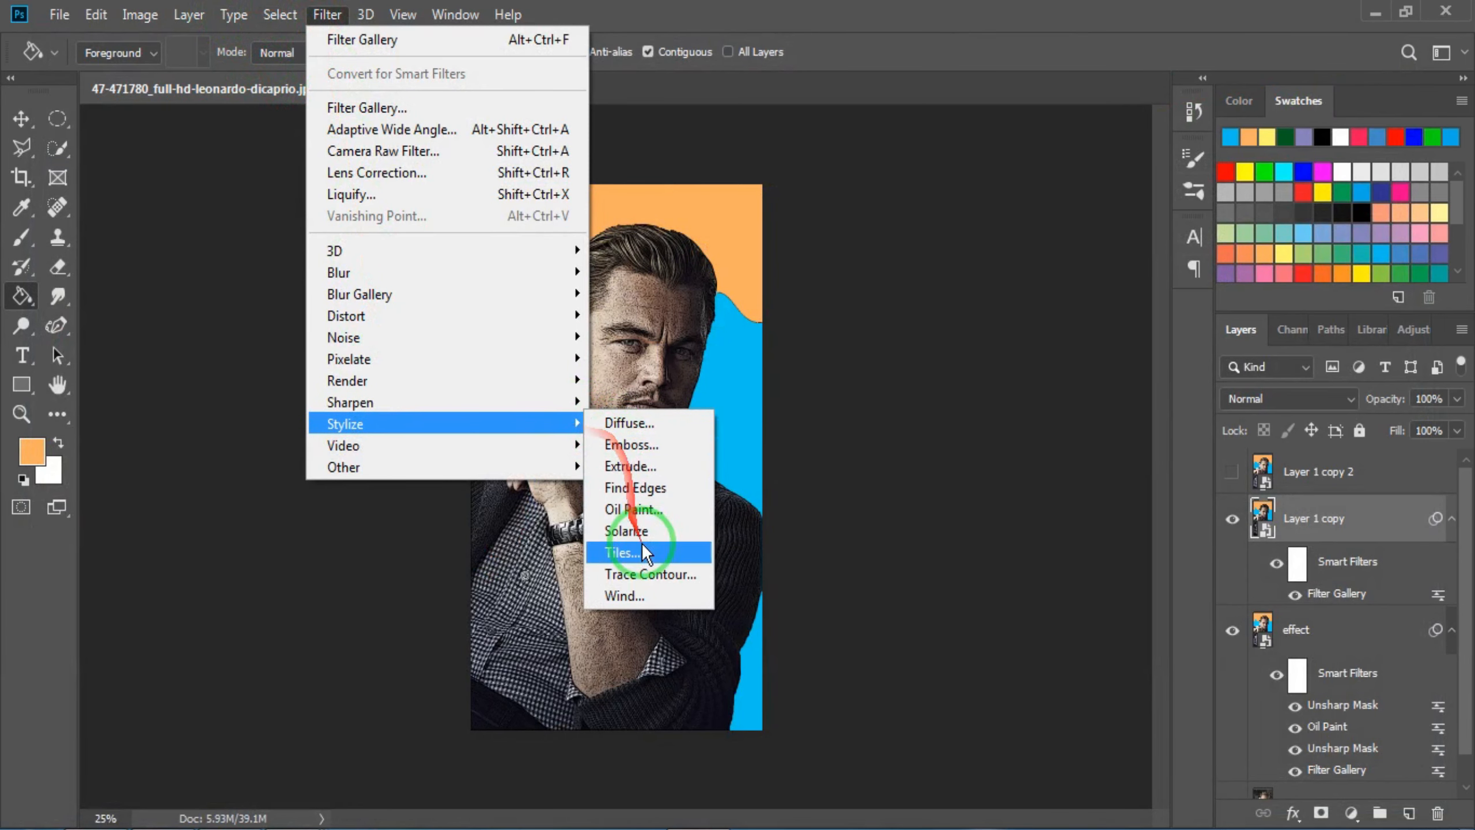
left_click(657, 511)
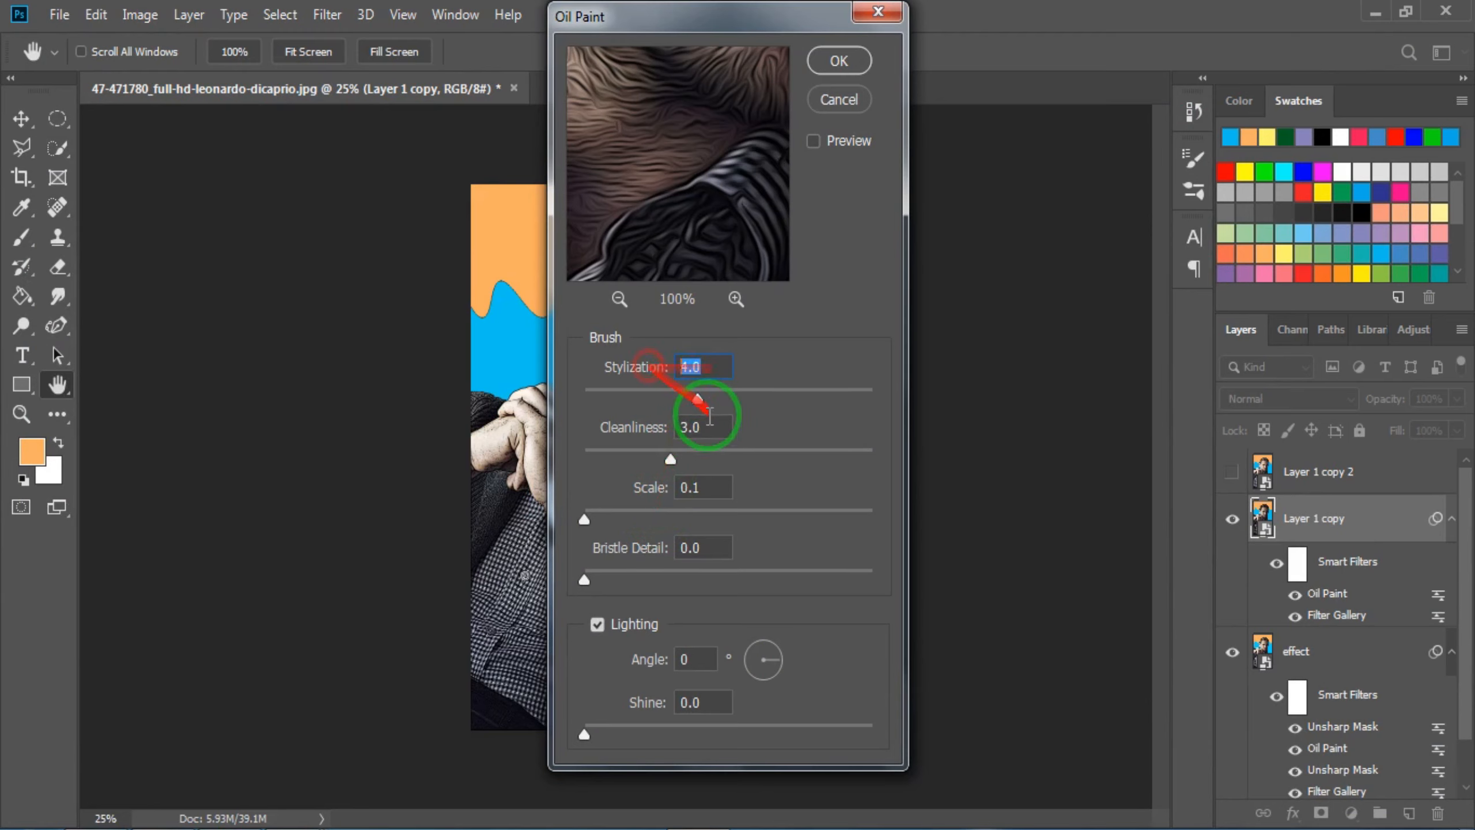
key("Tab")
key("Tab")
key("Tab")
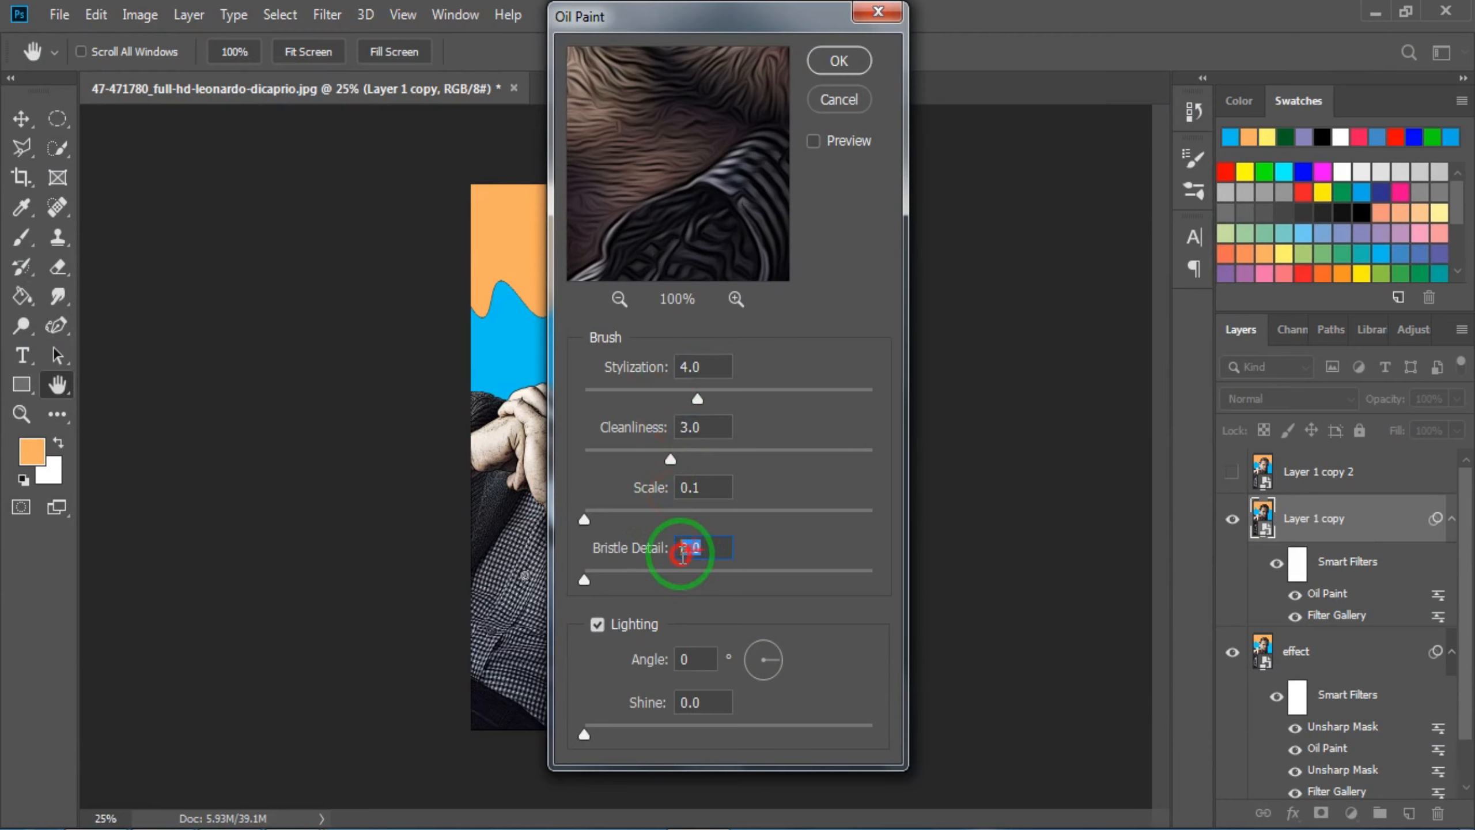
key("Tab")
key("Tab")
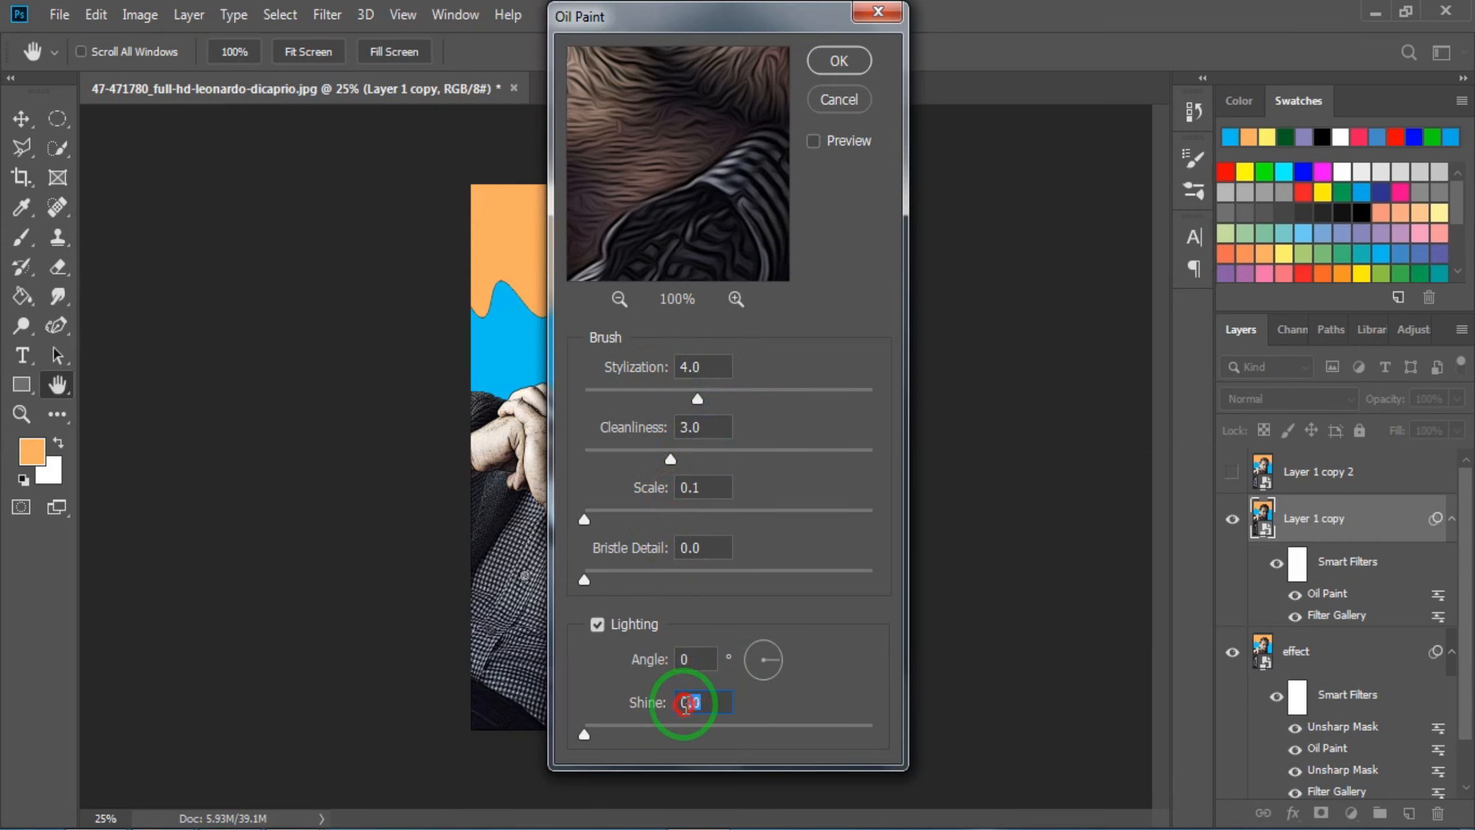
left_click(837, 62)
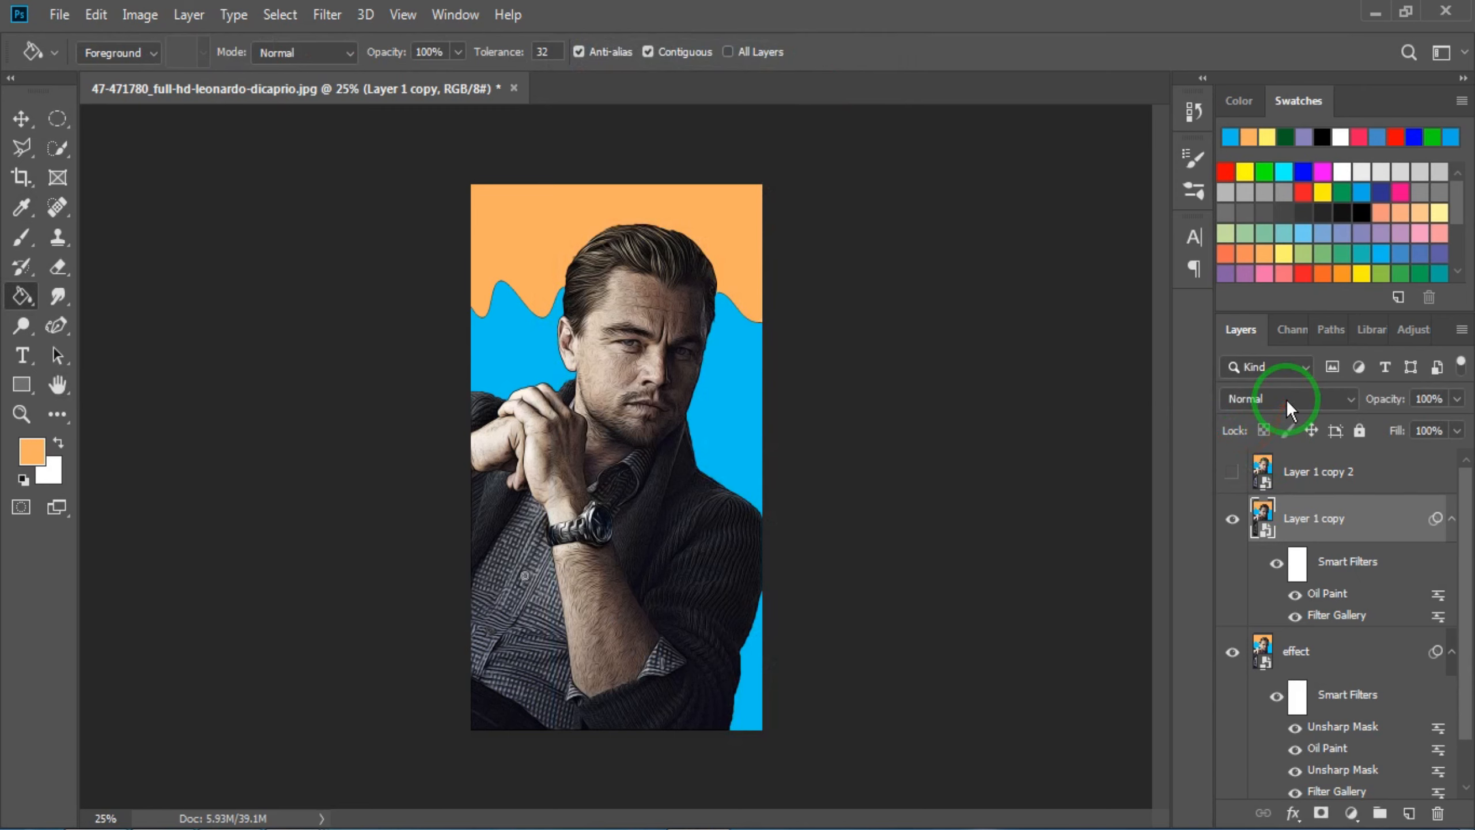
Set Layer 1 copy to Overlay blending at 25% opacity and rename it "out line".
left_click(1286, 399)
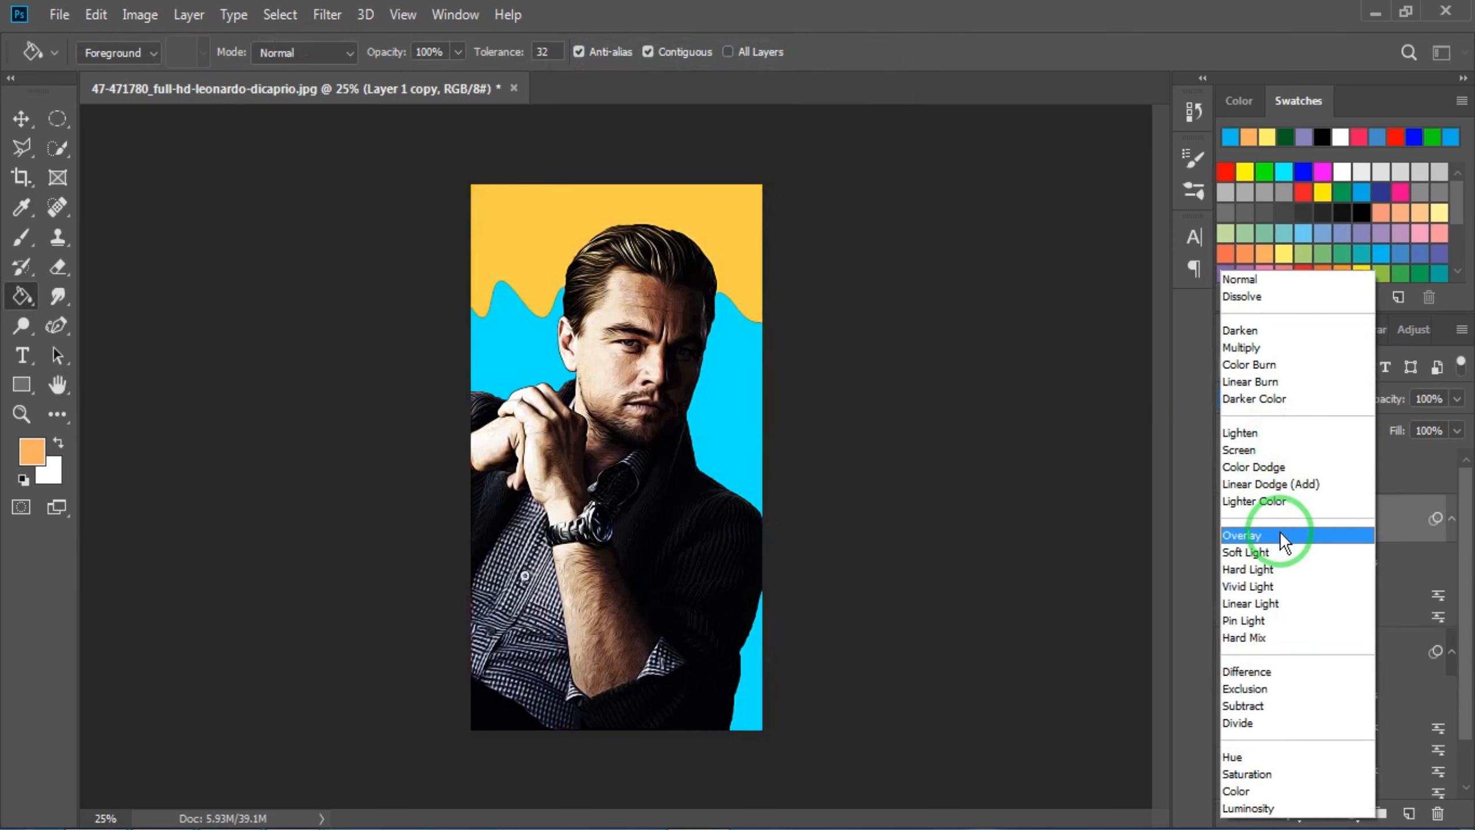
left_click(1284, 538)
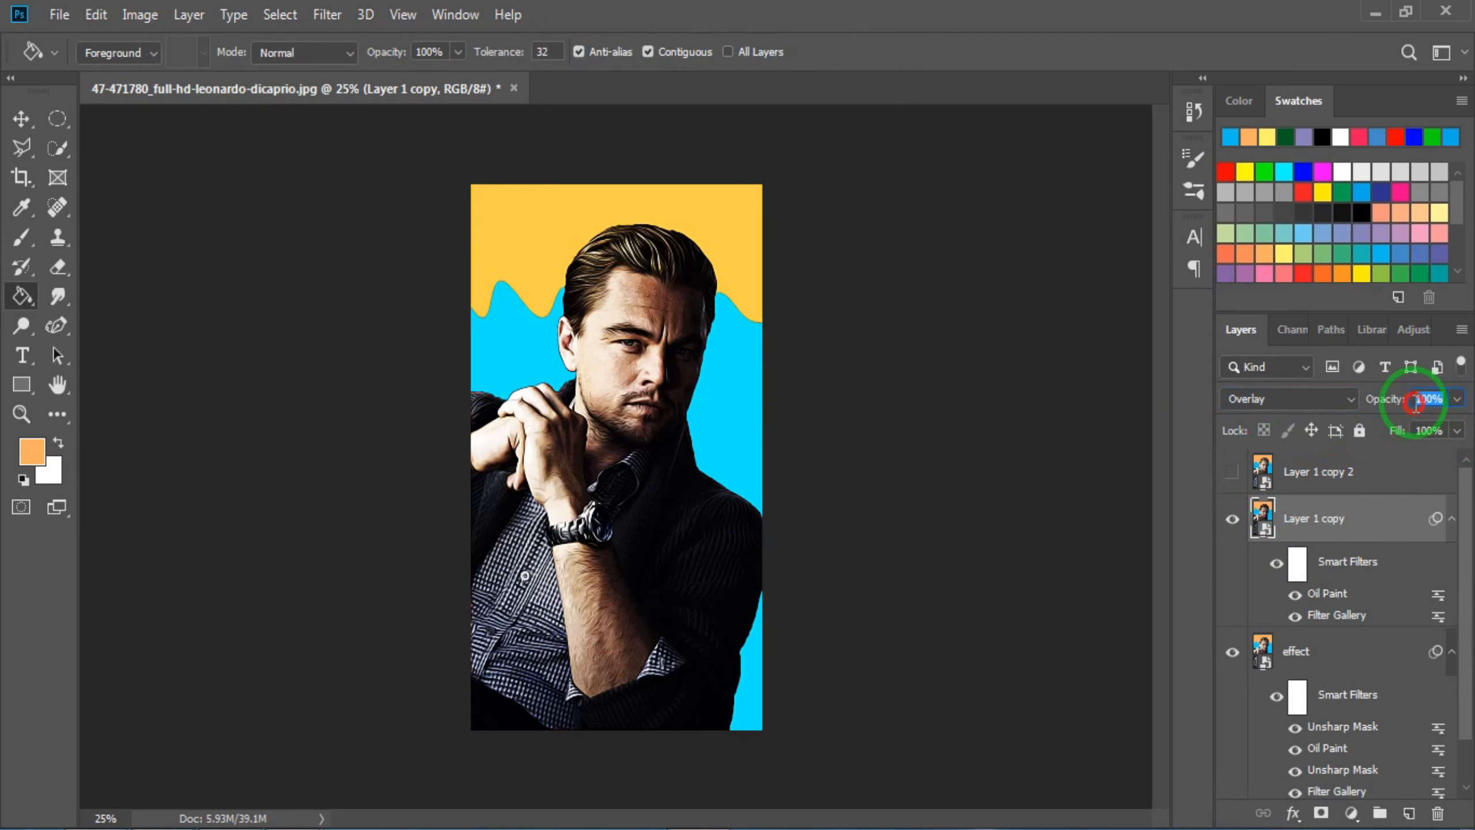
type("25")
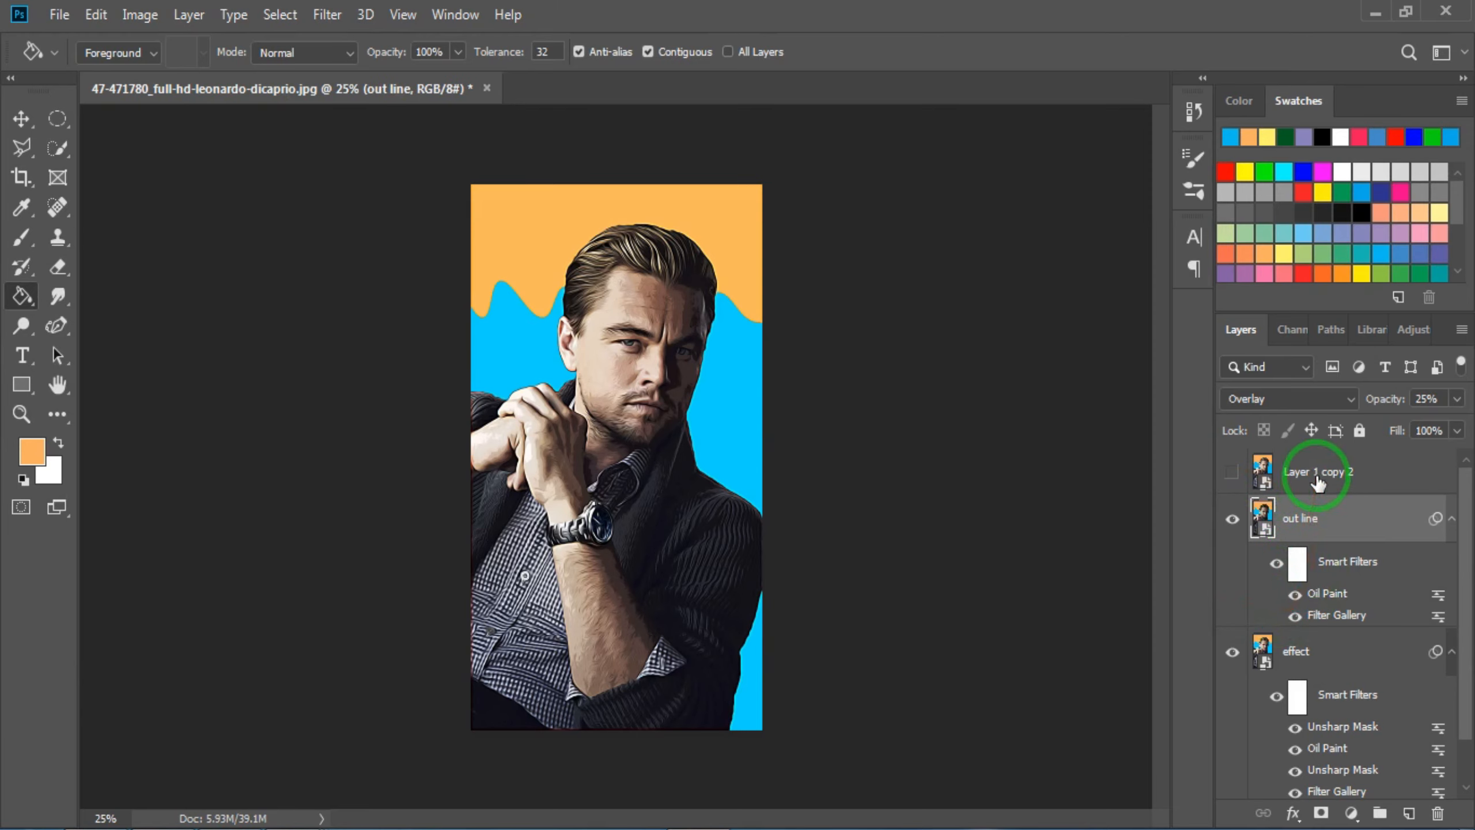
Make Layer 1 copy 2 visible and rename it "high pass".
left_click(1295, 487)
left_click(1233, 473)
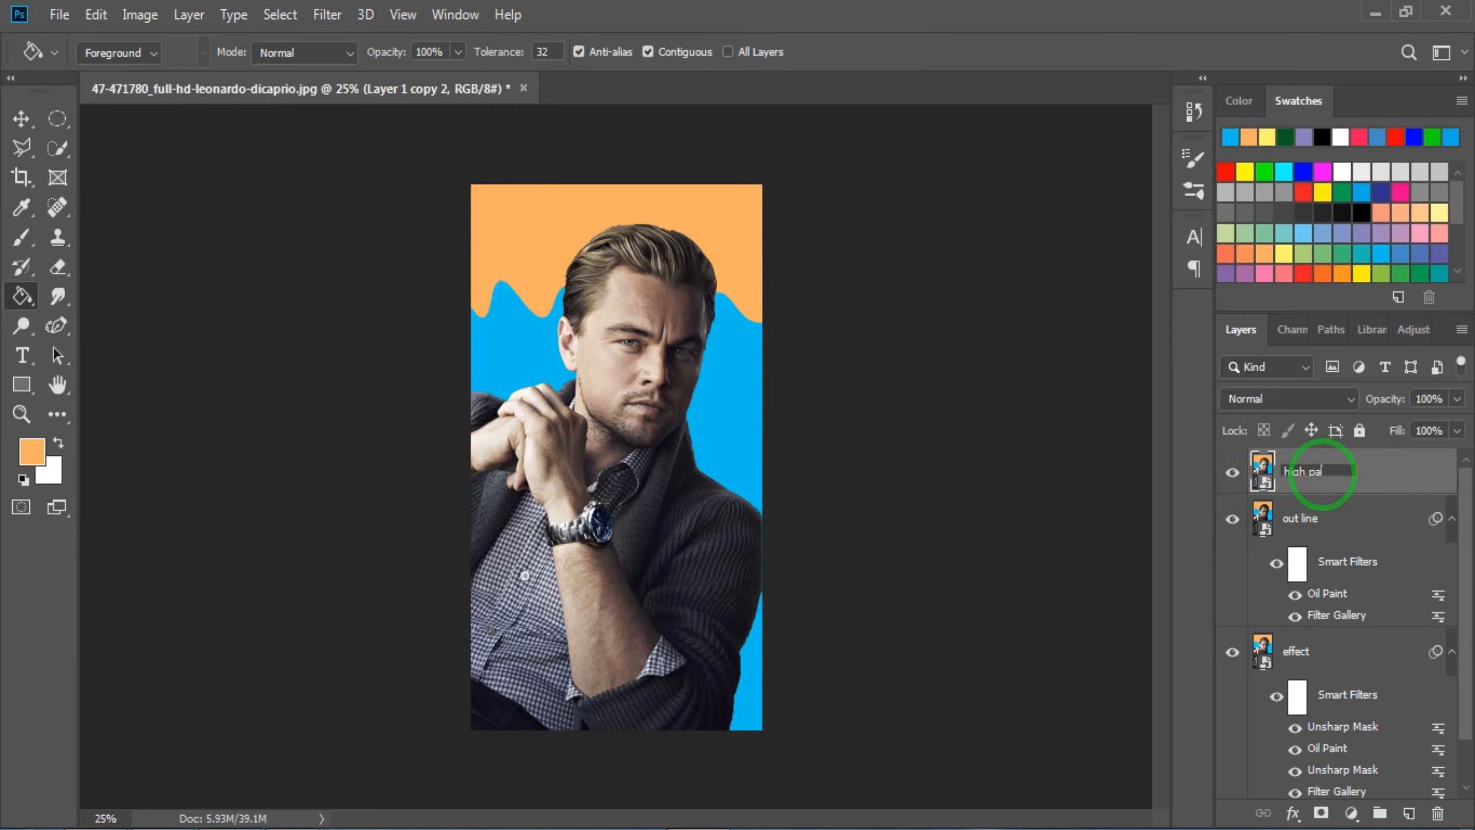
key("Return")
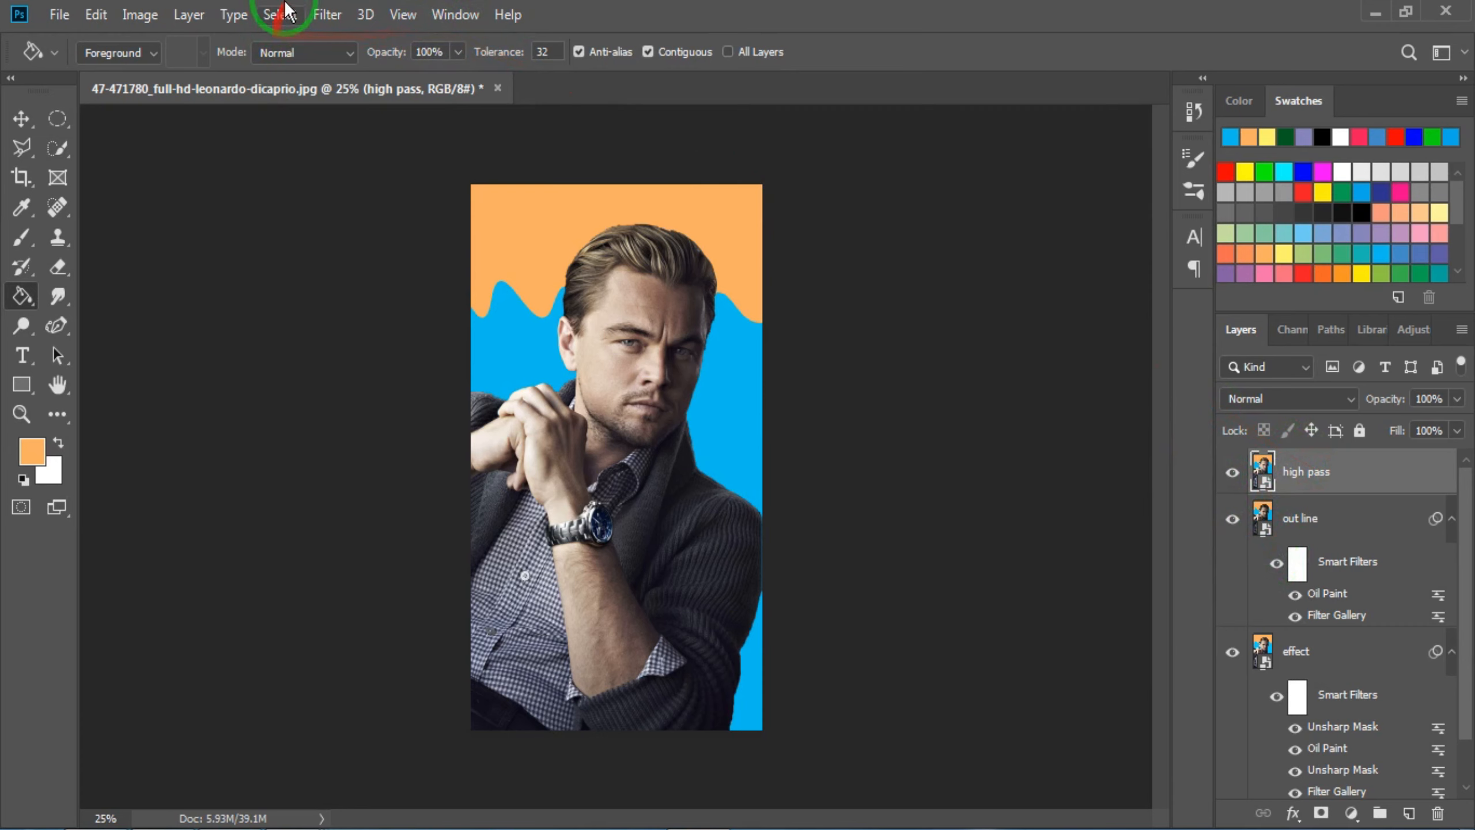
Apply the High Pass filter to the high pass layer with a radius of 2.0 pixels.
left_click(325, 14)
mouse_move(567, 467)
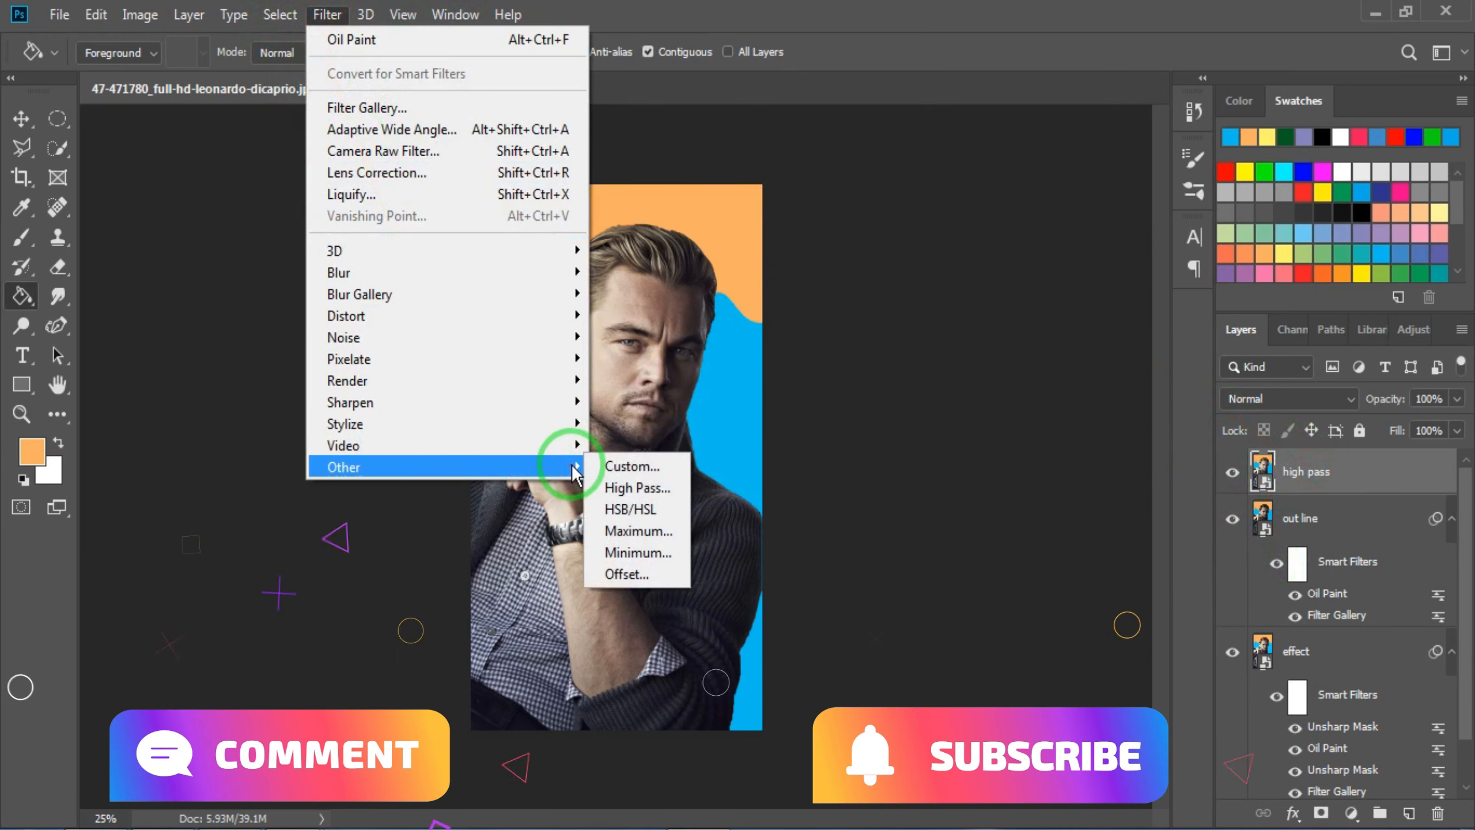
left_click(639, 488)
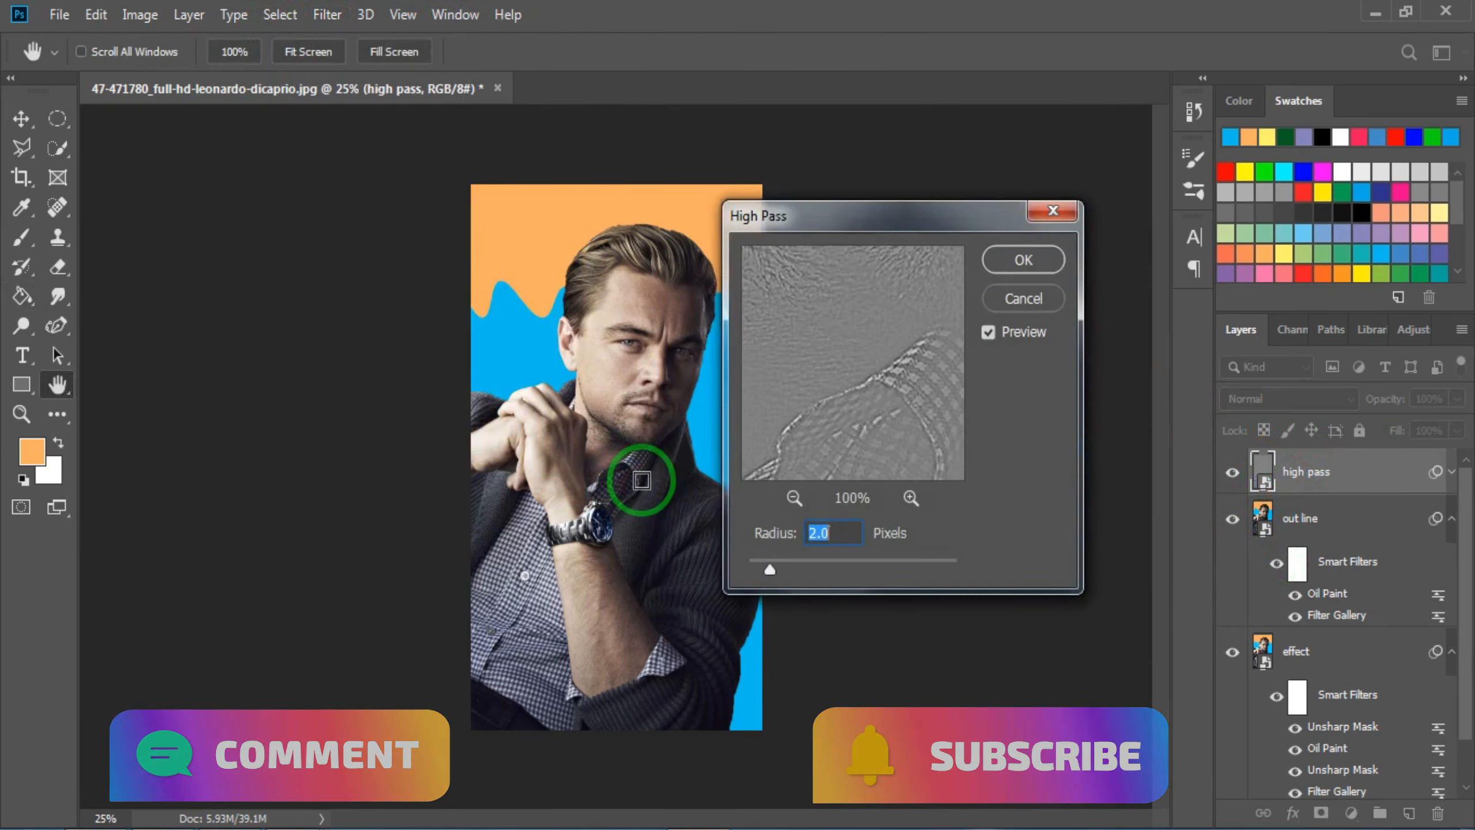
double_click(826, 532)
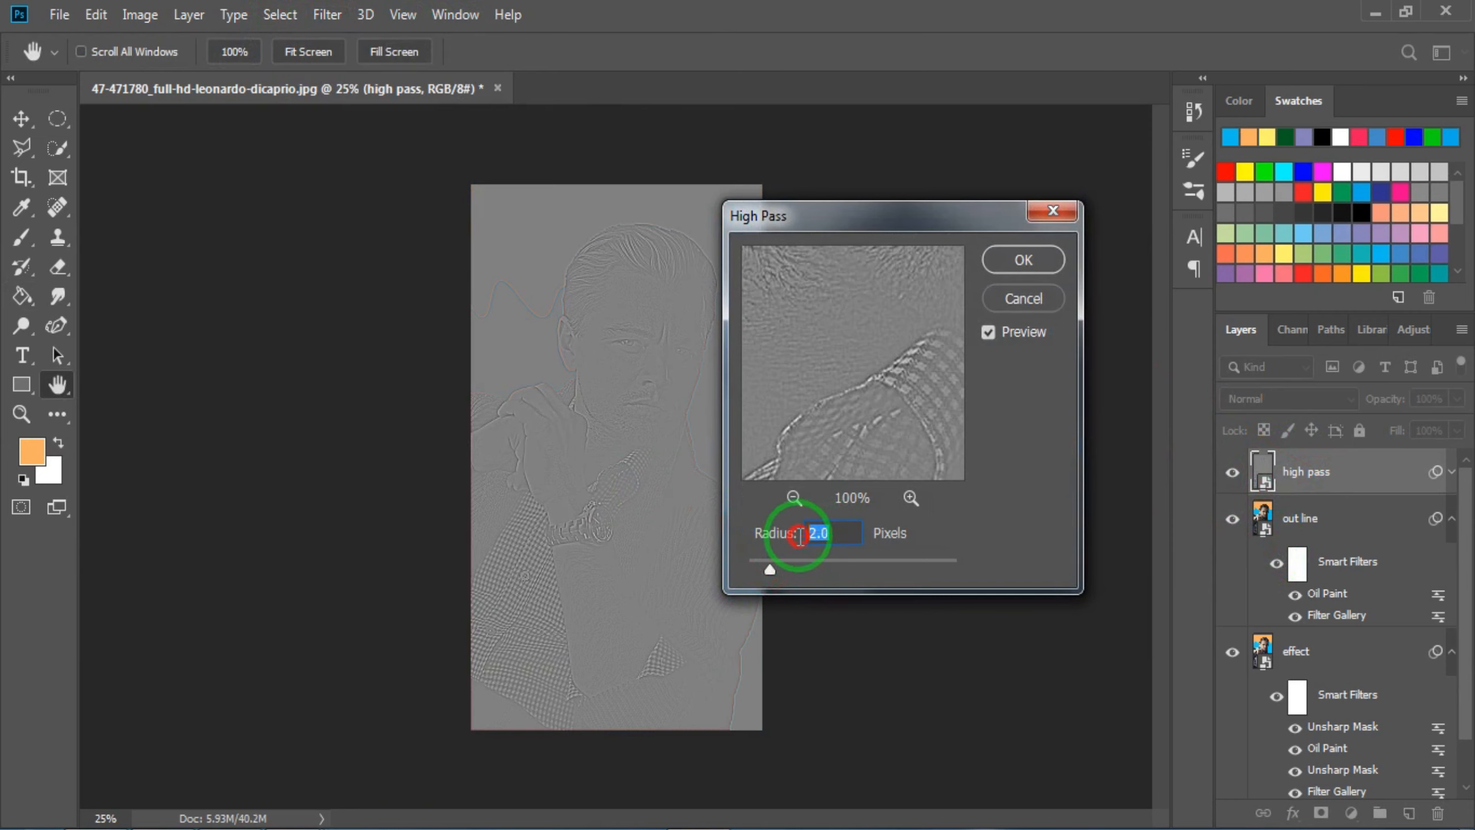
left_click(1015, 262)
Change the high pass layer's blend mode to Overlay.
key("g")
left_click(1266, 400)
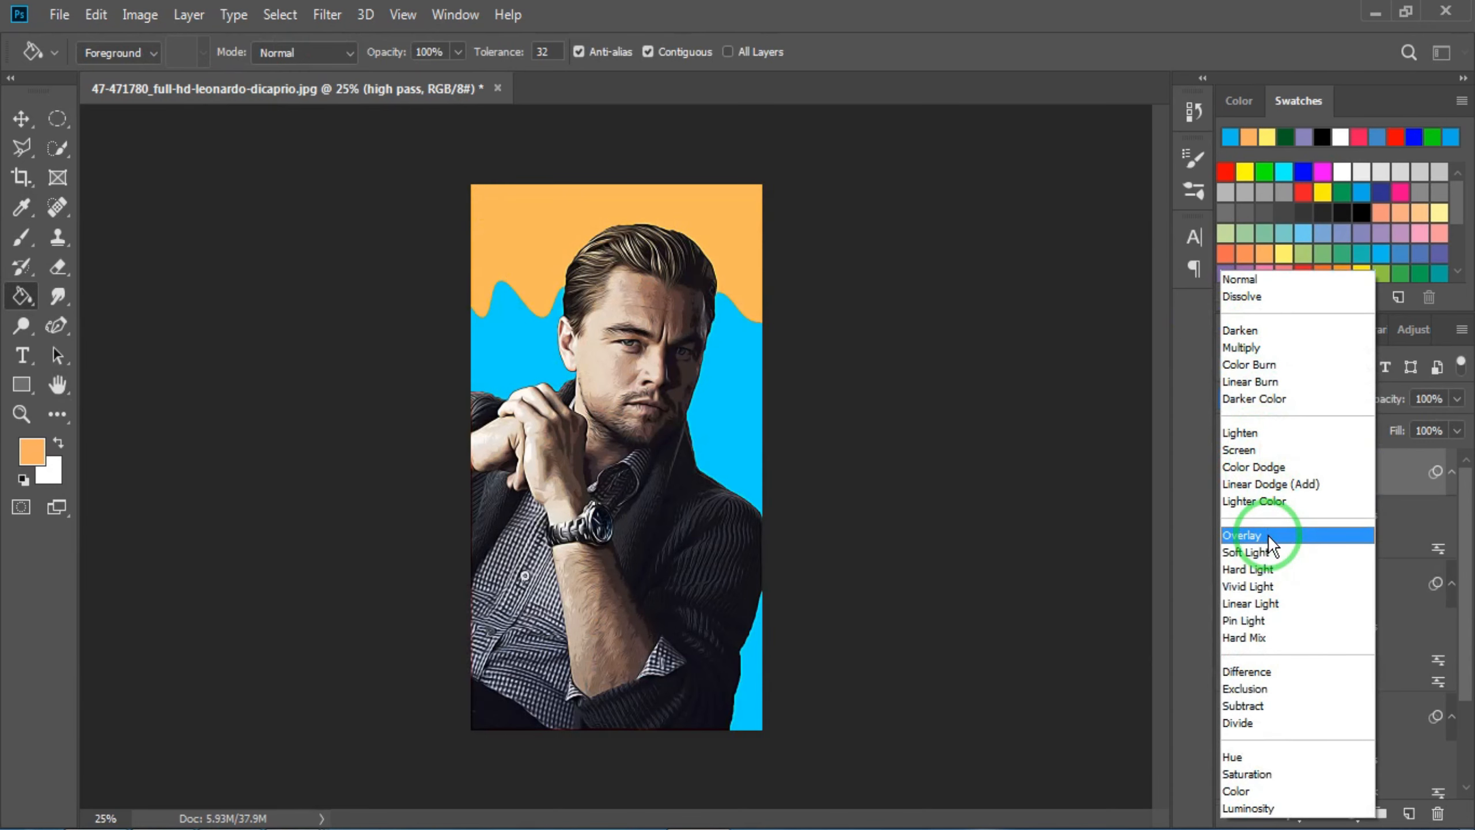
left_click(1268, 540)
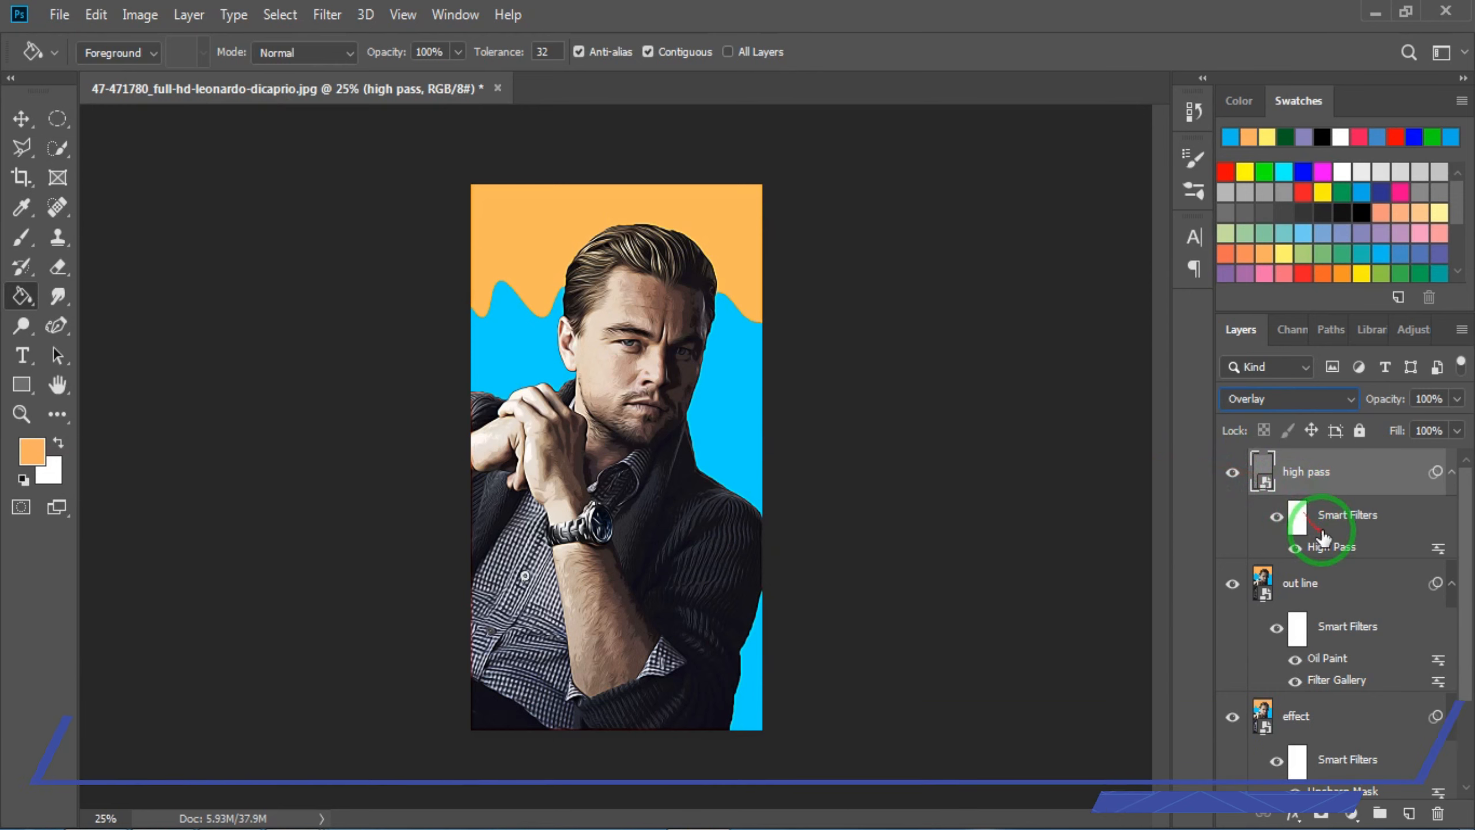
Group the high pass, out line and effect layers together.
left_click(1338, 585, "ctrl")
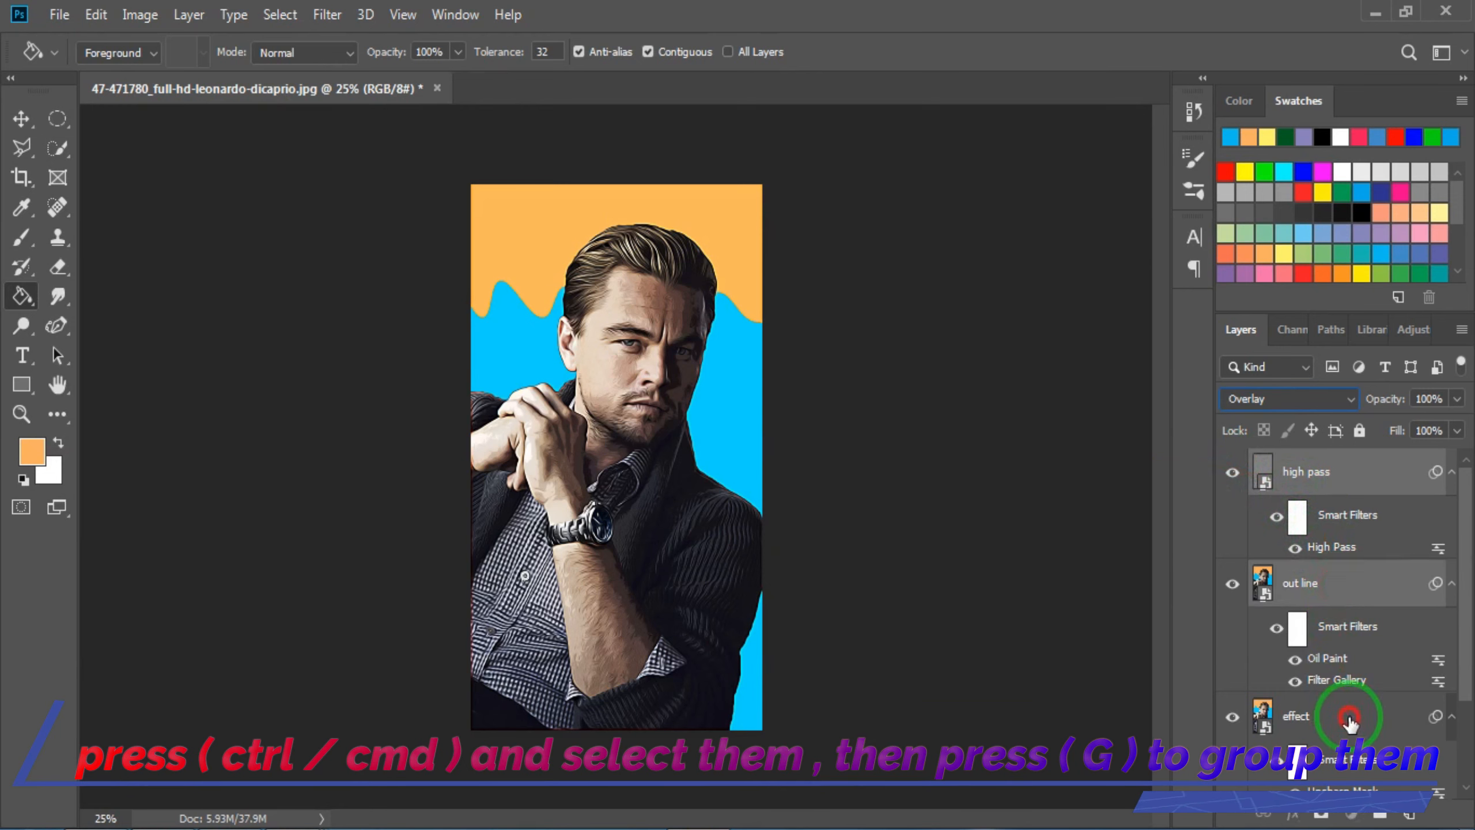
left_click(1348, 716, "ctrl")
left_click(1471, 700)
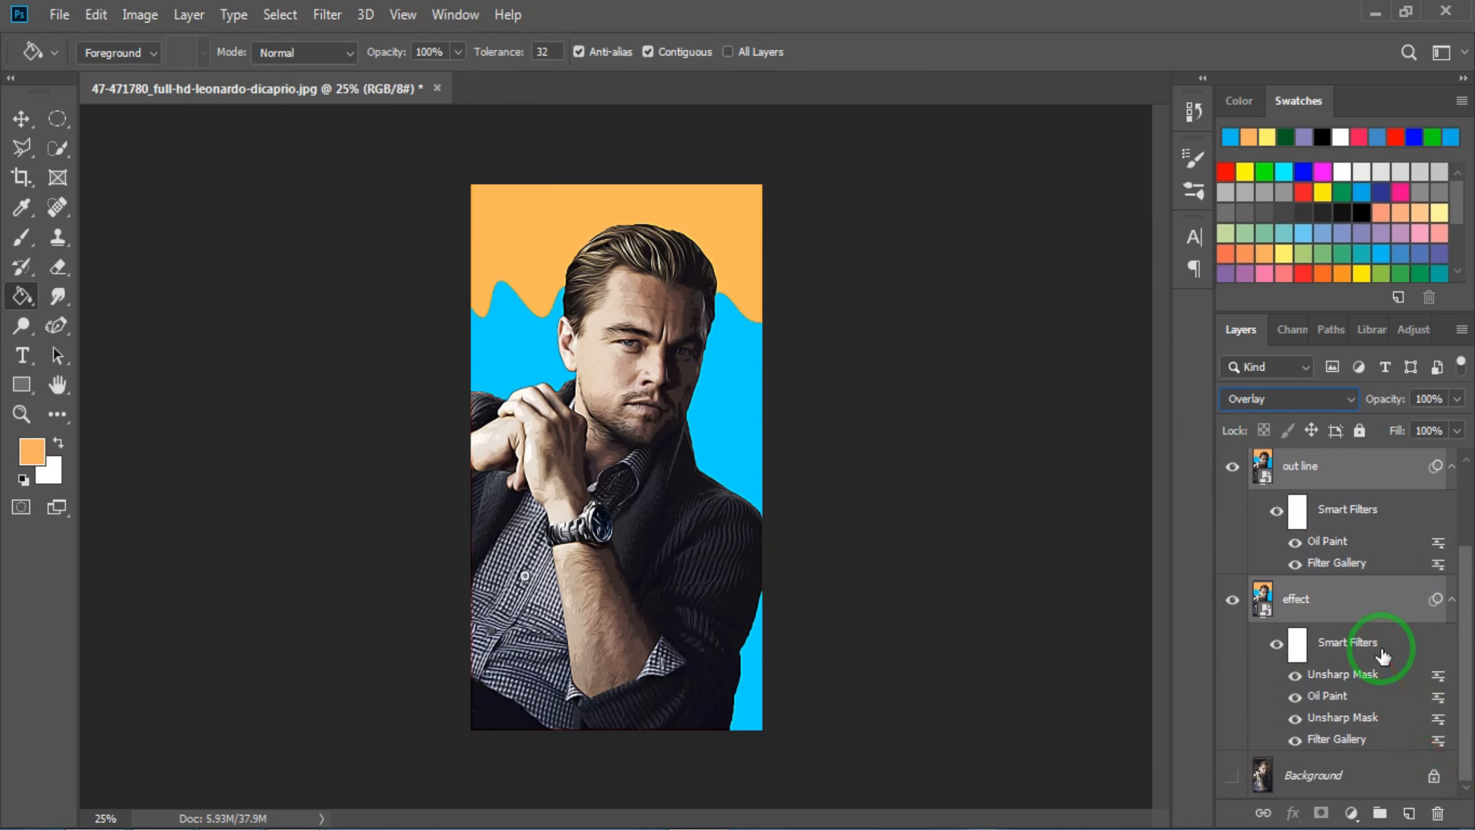
key("ctrl+g")
Compare the cartoon effect with the original photo by toggling the visibility of the group and the Background layer.
left_click(1232, 500)
left_click(1232, 463)
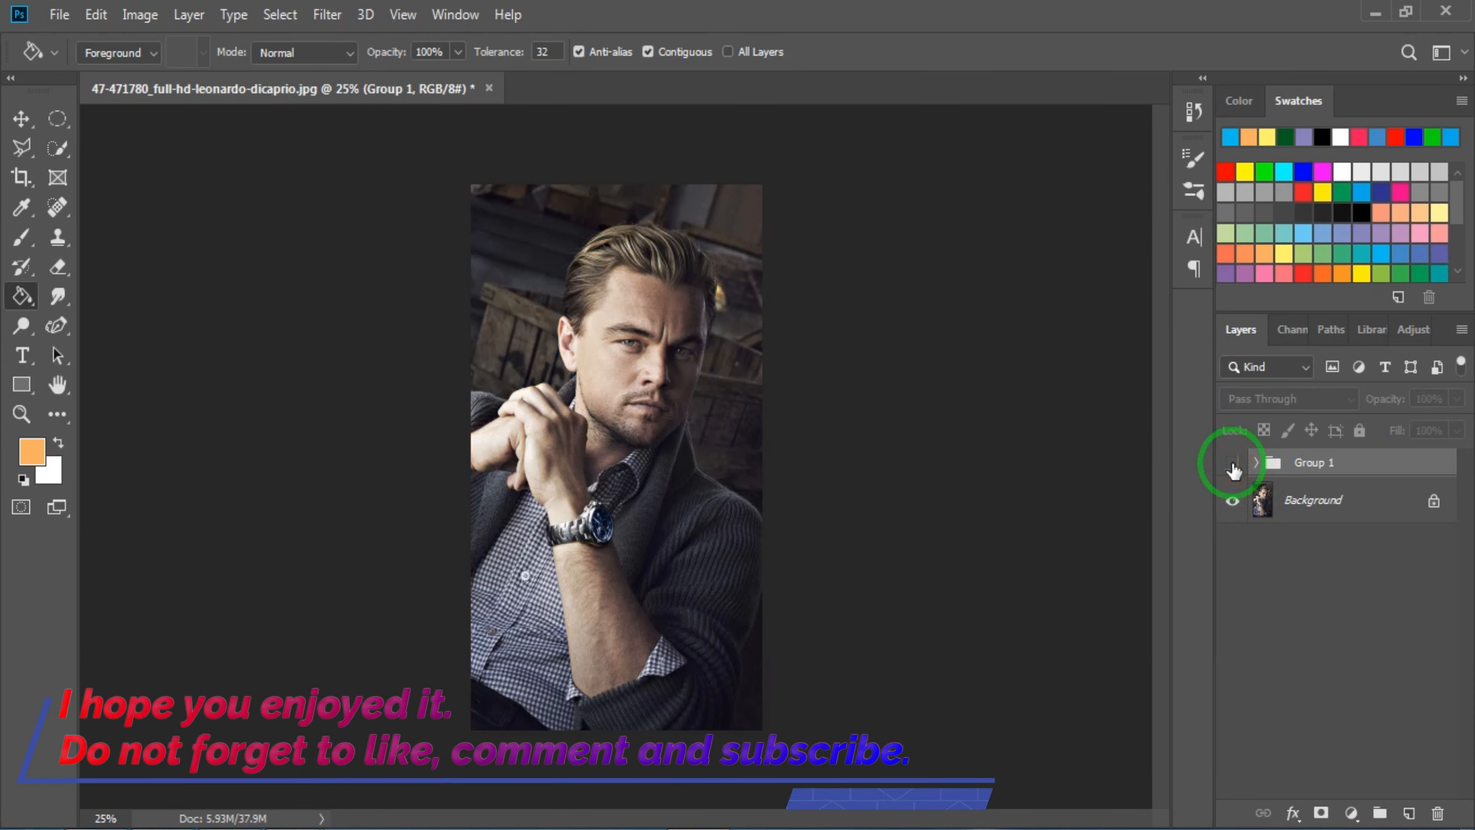
left_click(1233, 464)
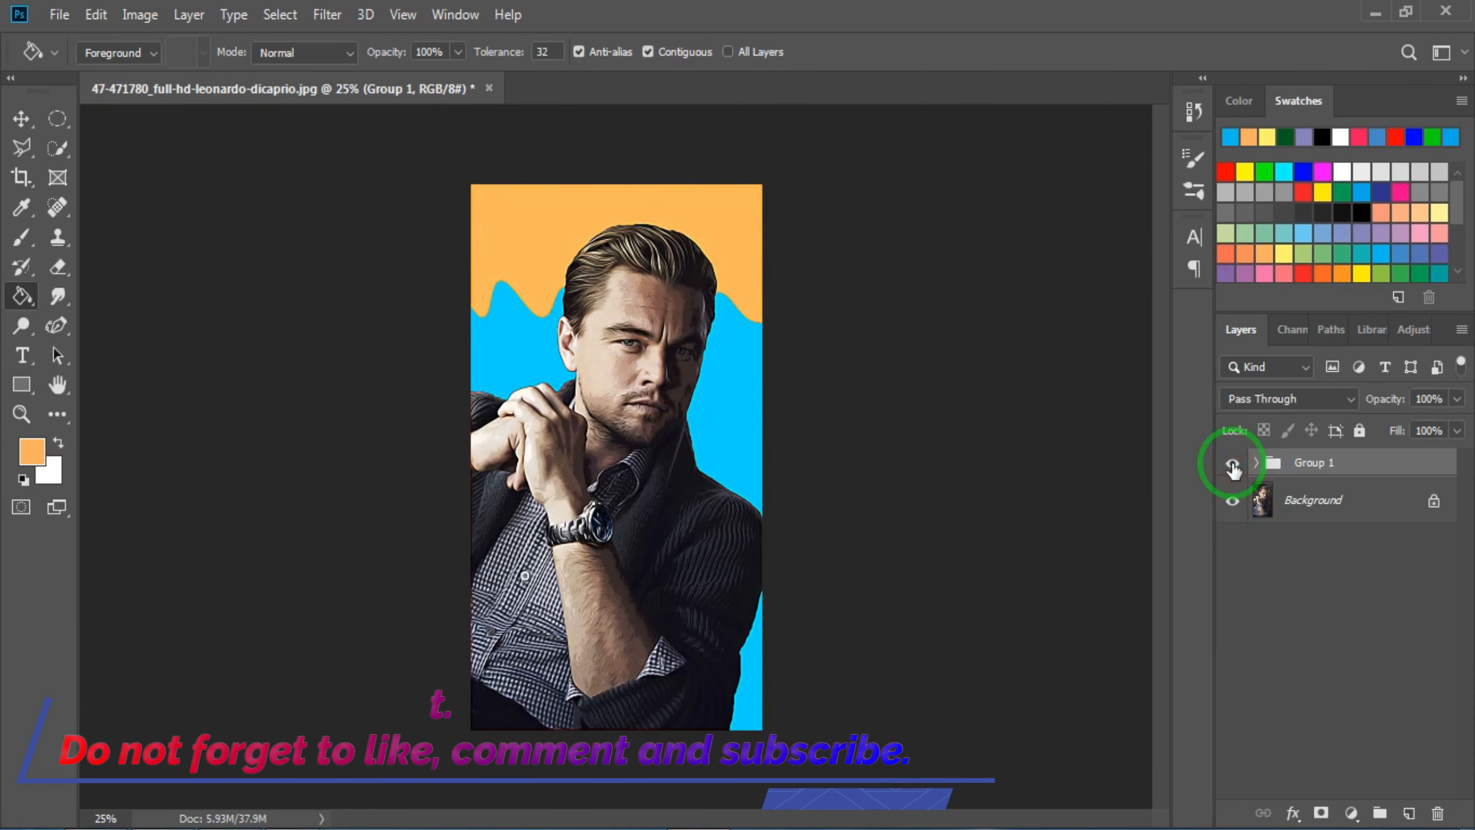
left_click(1236, 500)
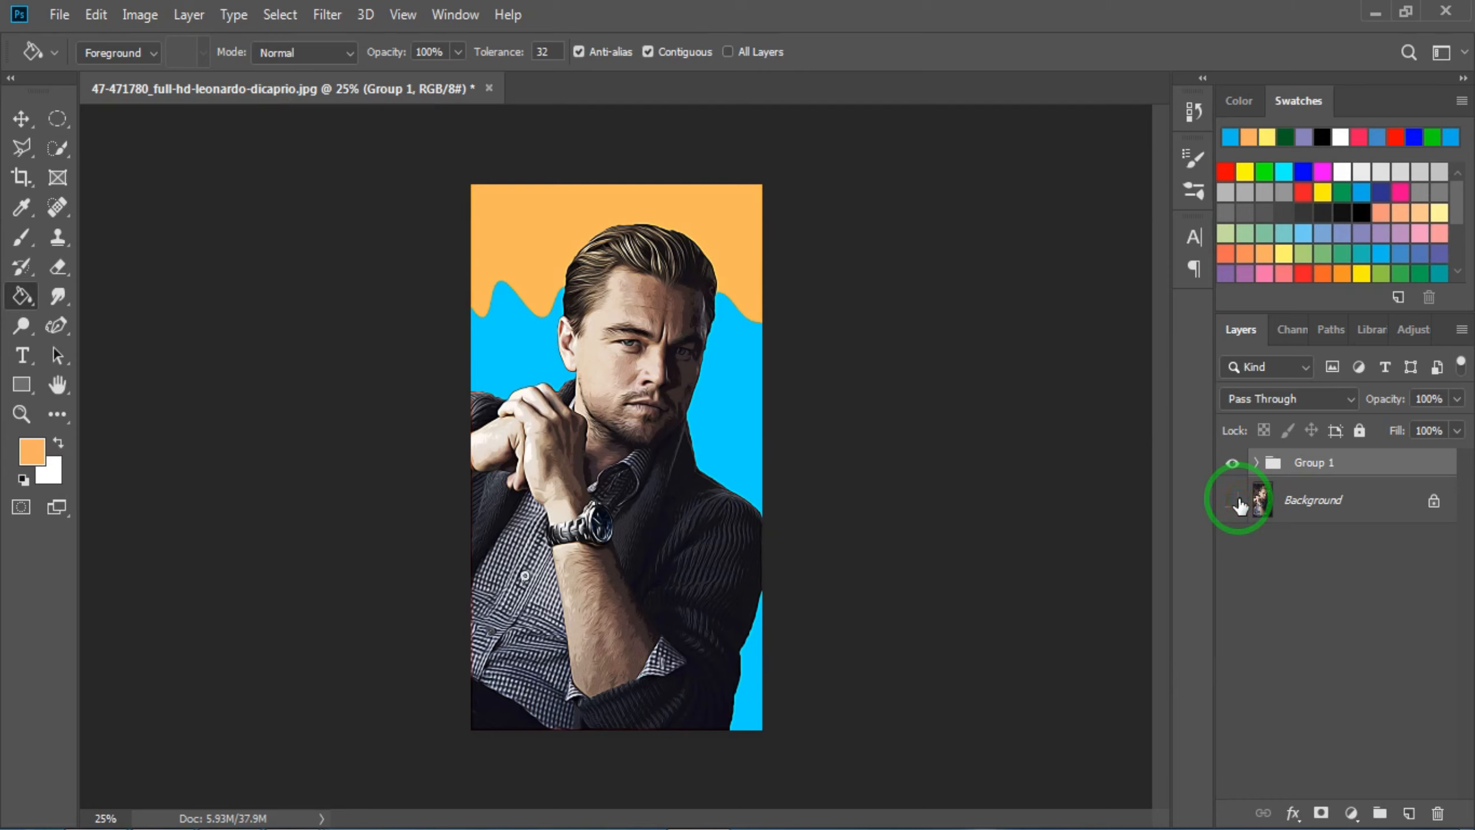